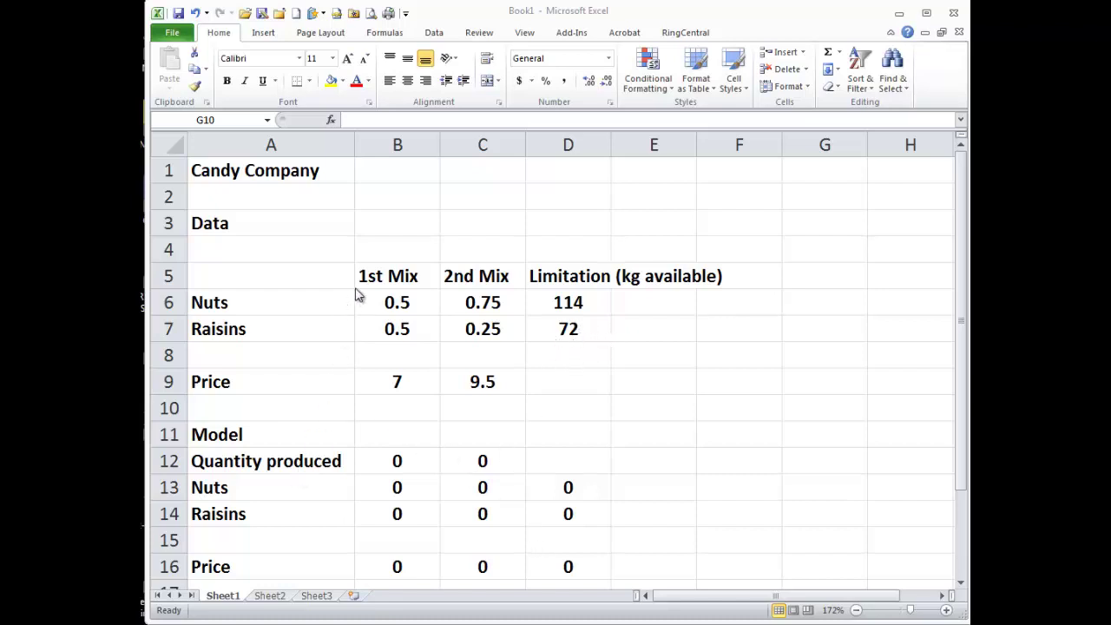
Examine the quantity produced cells B12:C12 and the nuts and raisins usage formulas in B13:C14
{"action": "left_click", "coordinate": [382, 463]}
{"action": "left_click", "coordinate": [446, 460]}
{"action": "left_click", "coordinate": [401, 467]}
{"action": "left_click", "coordinate": [490, 462]}
{"action": "left_click", "coordinate": [418, 467]}
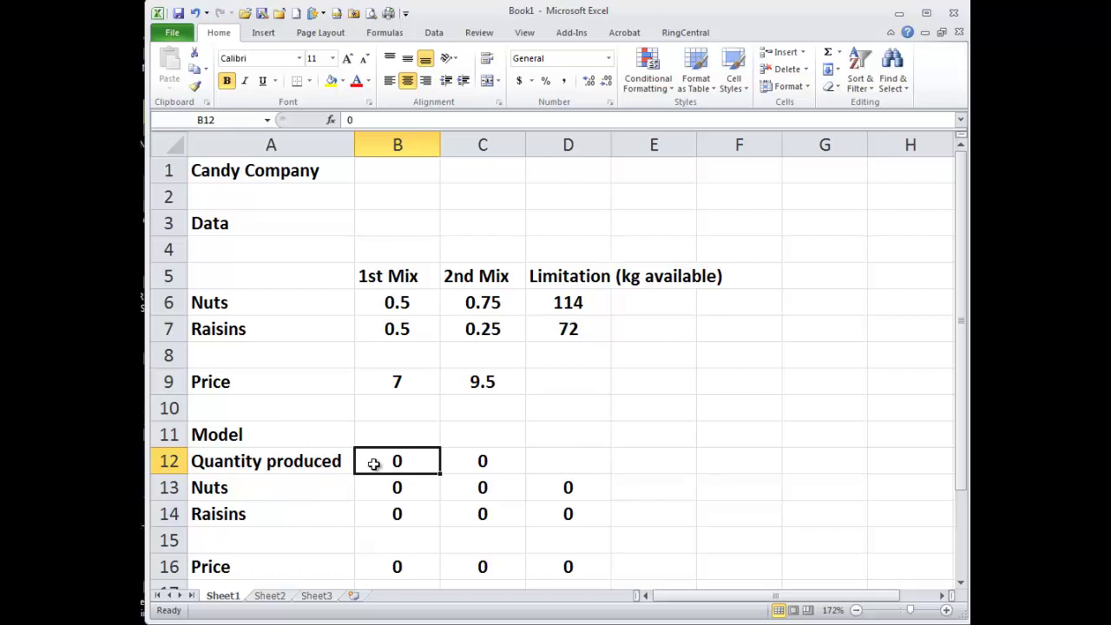
{"action": "left_click", "coordinate": [491, 467]}
{"action": "left_click", "coordinate": [417, 463]}
{"action": "left_click", "coordinate": [483, 460]}
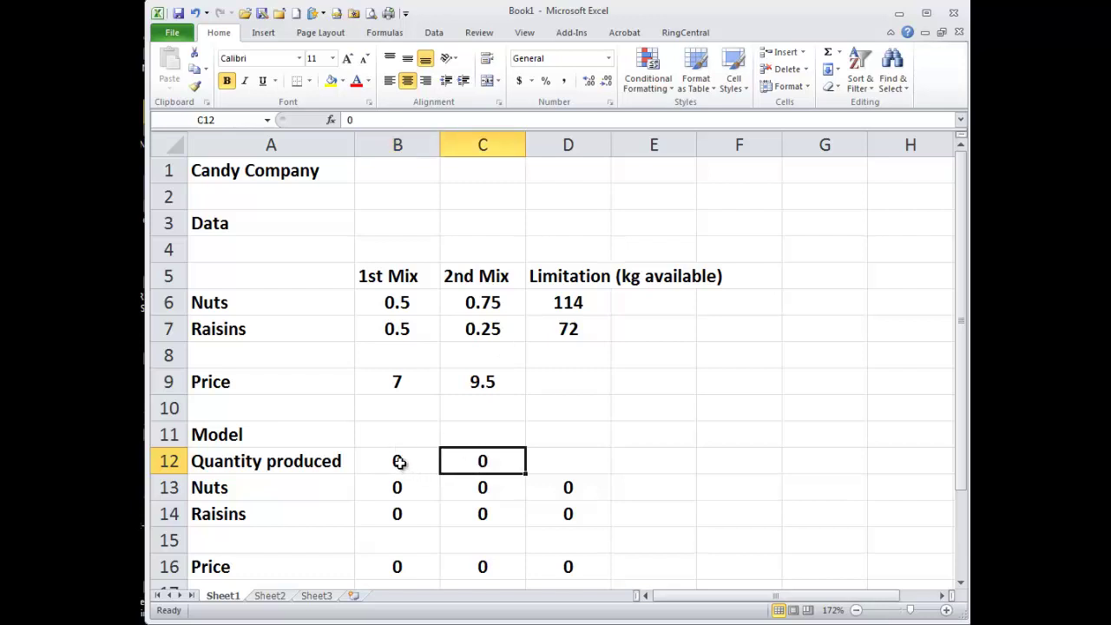
{"action": "left_click_drag", "start_coordinate": [399, 462], "coordinate": [458, 463]}
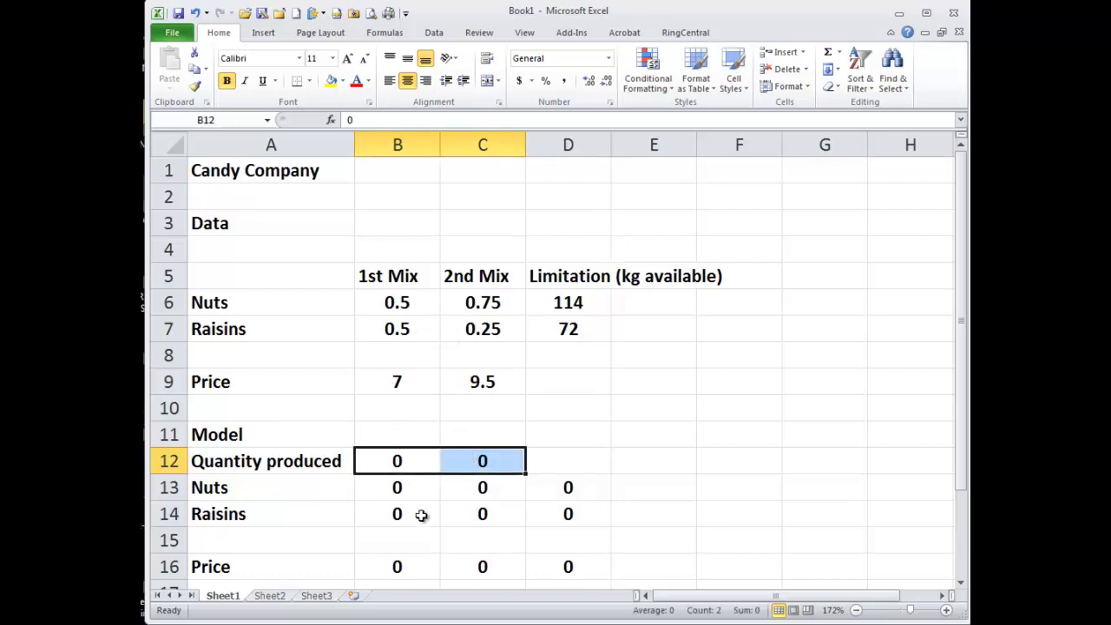
{"action": "left_click_drag", "start_coordinate": [406, 493], "coordinate": [466, 519]}
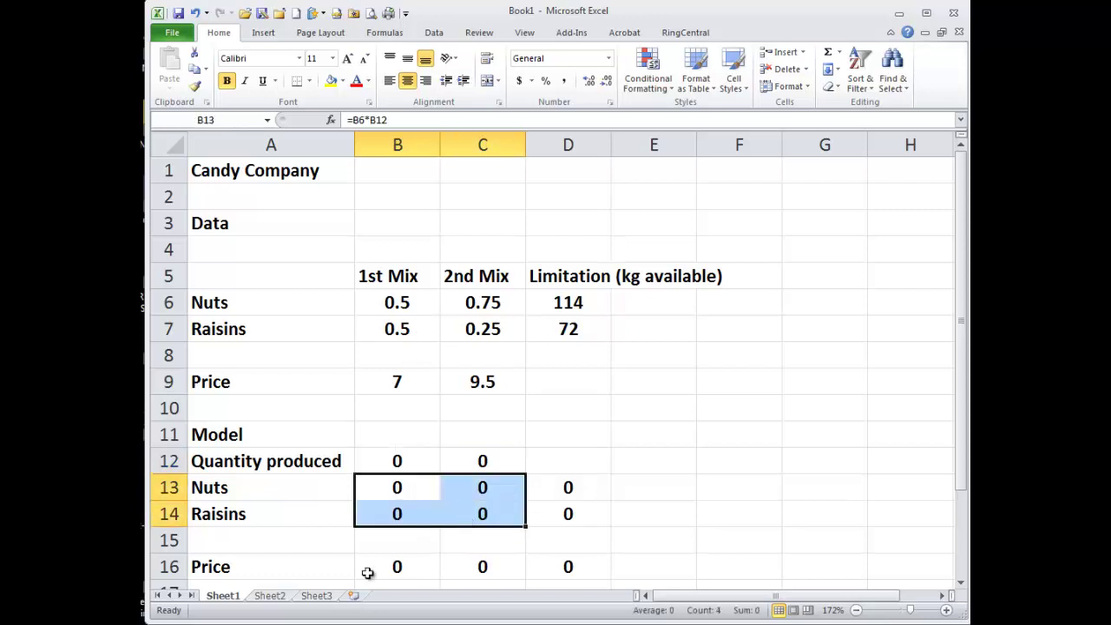
Relabel the model's Price row in A16 as Revenue and check the revenue formulas in B16, C16 and D16
{"action": "left_click", "coordinate": [536, 565]}
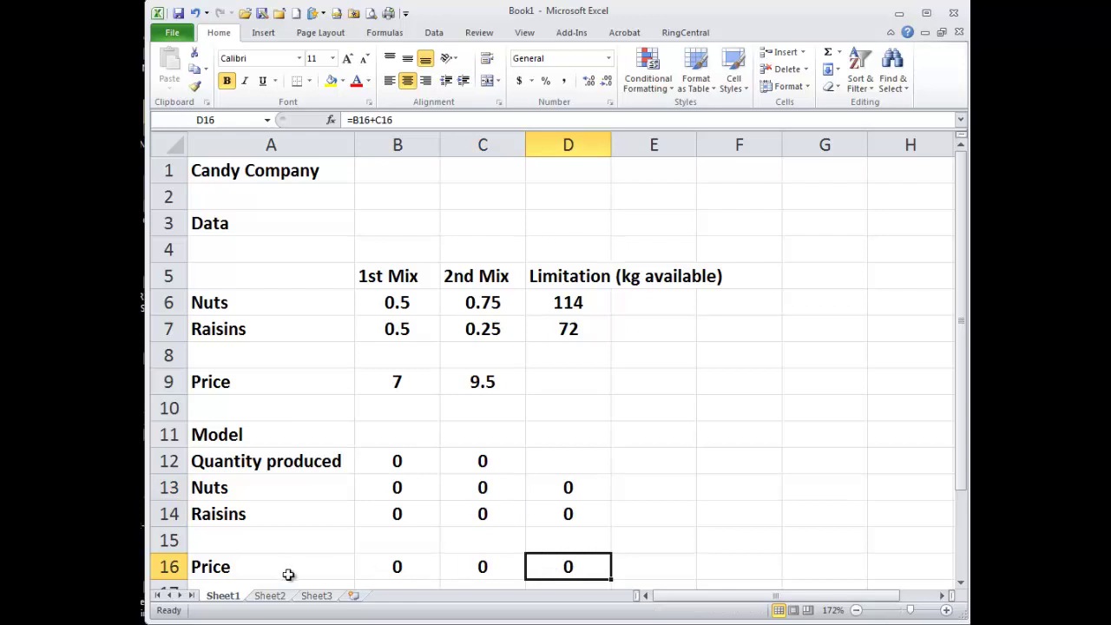
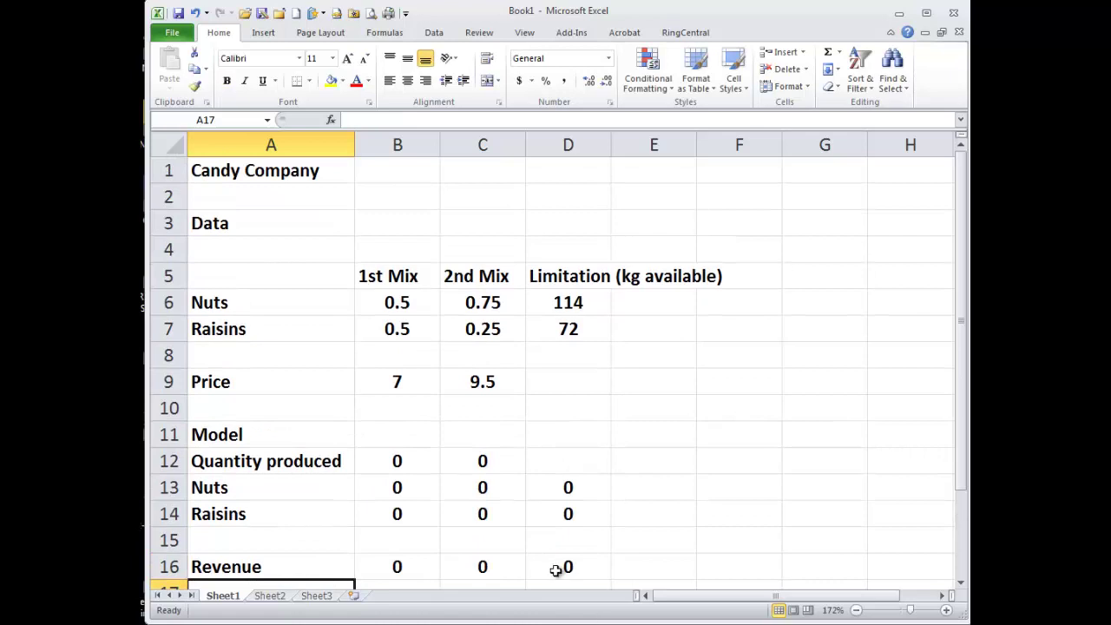
{"action": "left_click", "coordinate": [555, 569]}
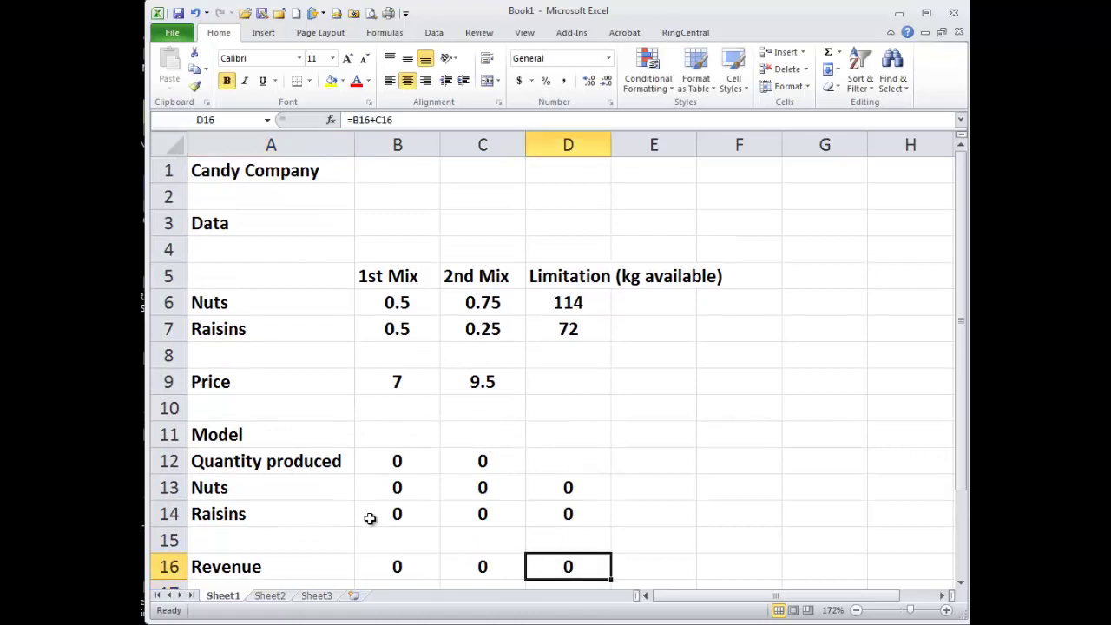
{"action": "left_click", "coordinate": [385, 564]}
{"action": "left_click", "coordinate": [486, 561]}
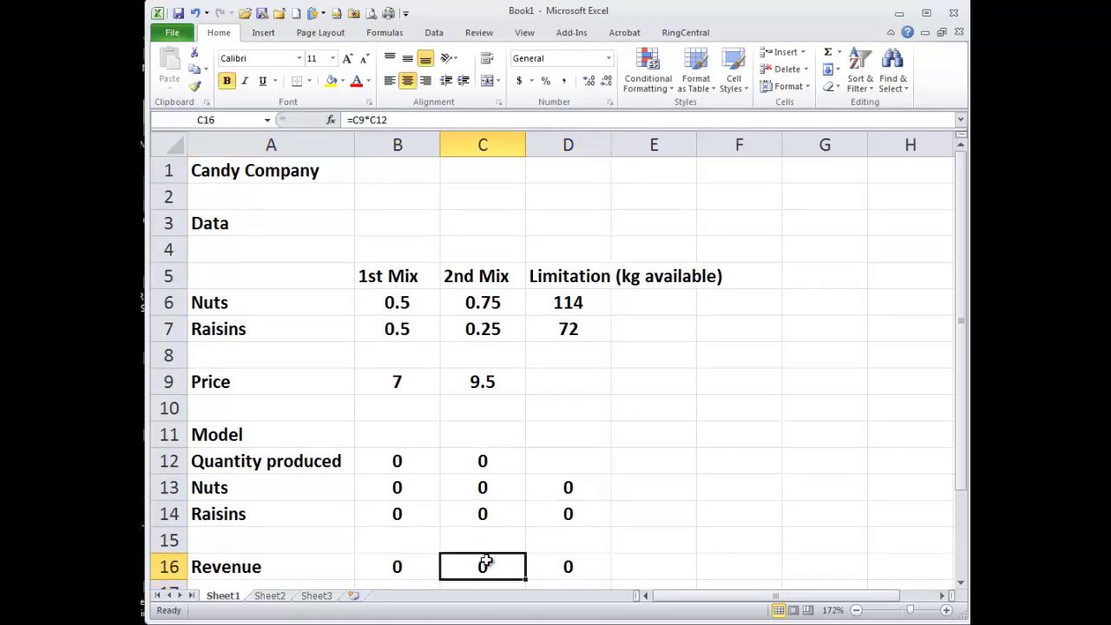
{"action": "left_click", "coordinate": [562, 568]}
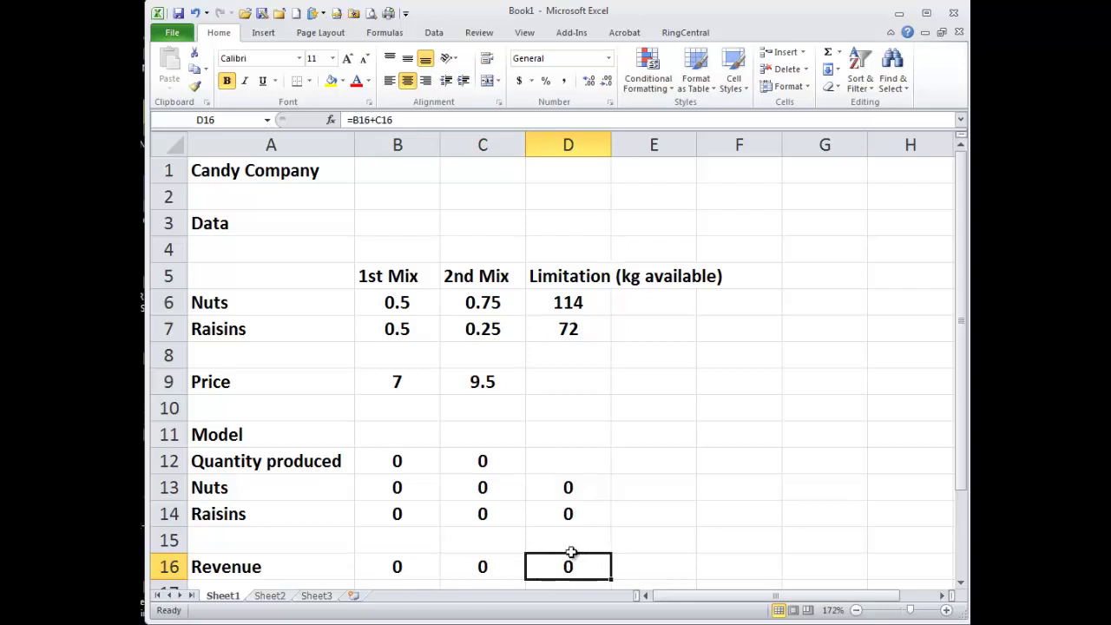
Compare the total usage cells D13:D14 with the available kilograms in D6:D7, and review B13:C14 and total revenue in D16
{"action": "left_click_drag", "start_coordinate": [573, 482], "coordinate": [568, 508]}
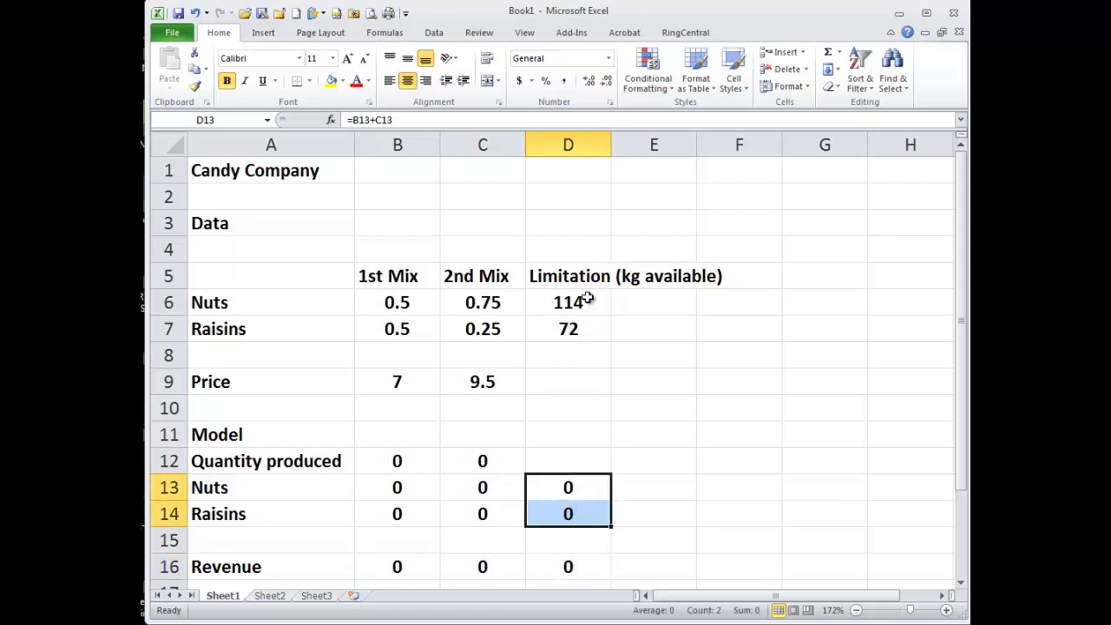
{"action": "left_click_drag", "start_coordinate": [587, 297], "coordinate": [578, 327]}
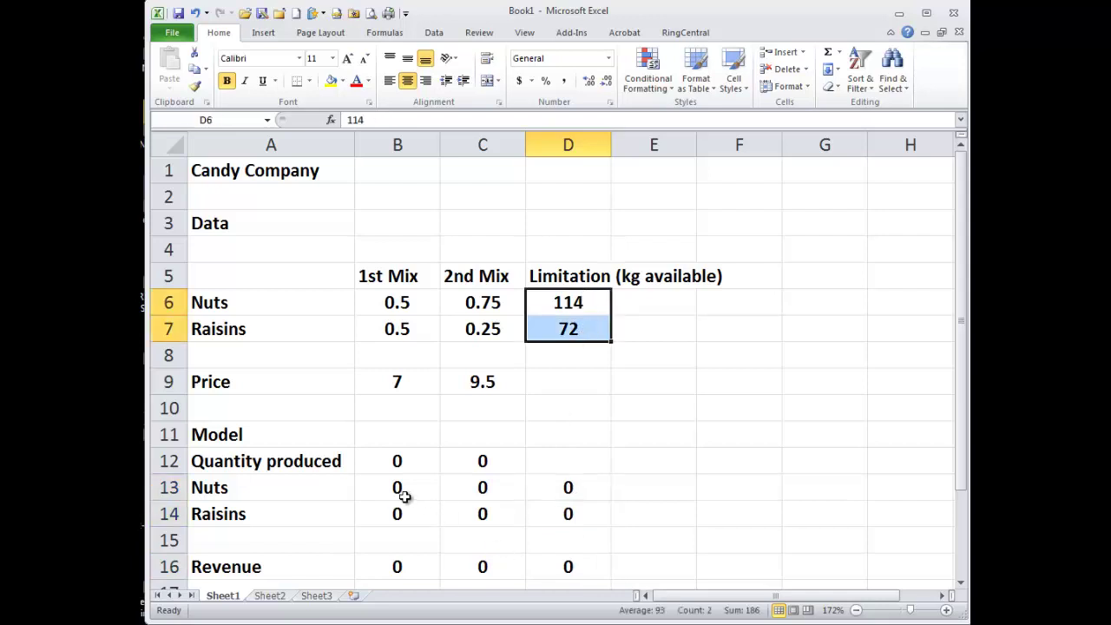
{"action": "left_click_drag", "start_coordinate": [404, 493], "coordinate": [462, 520]}
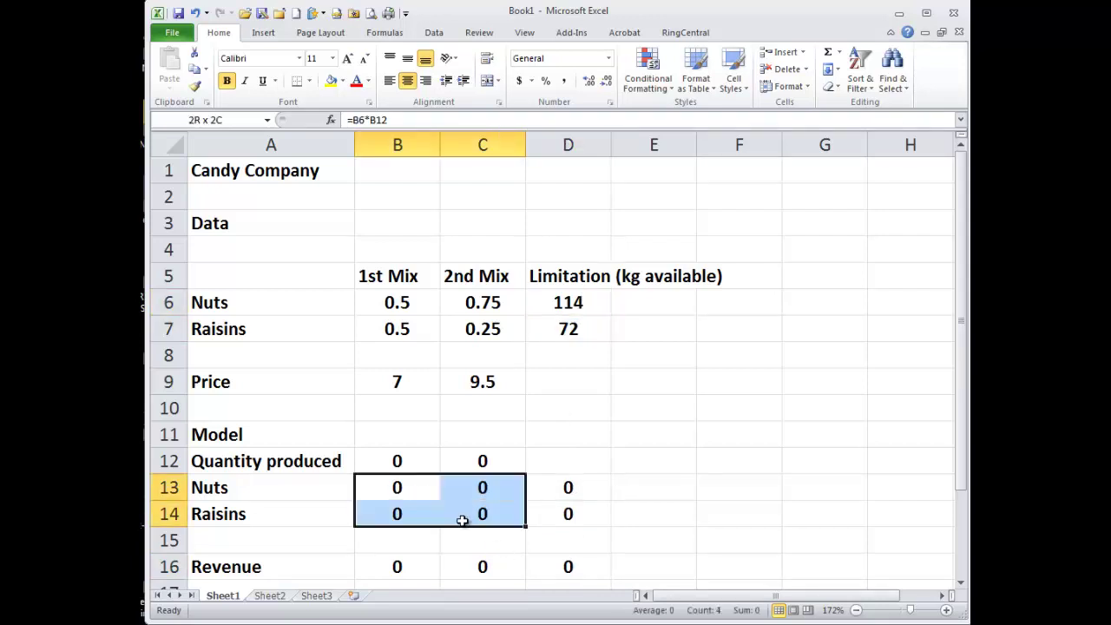
{"action": "left_click", "coordinate": [551, 564]}
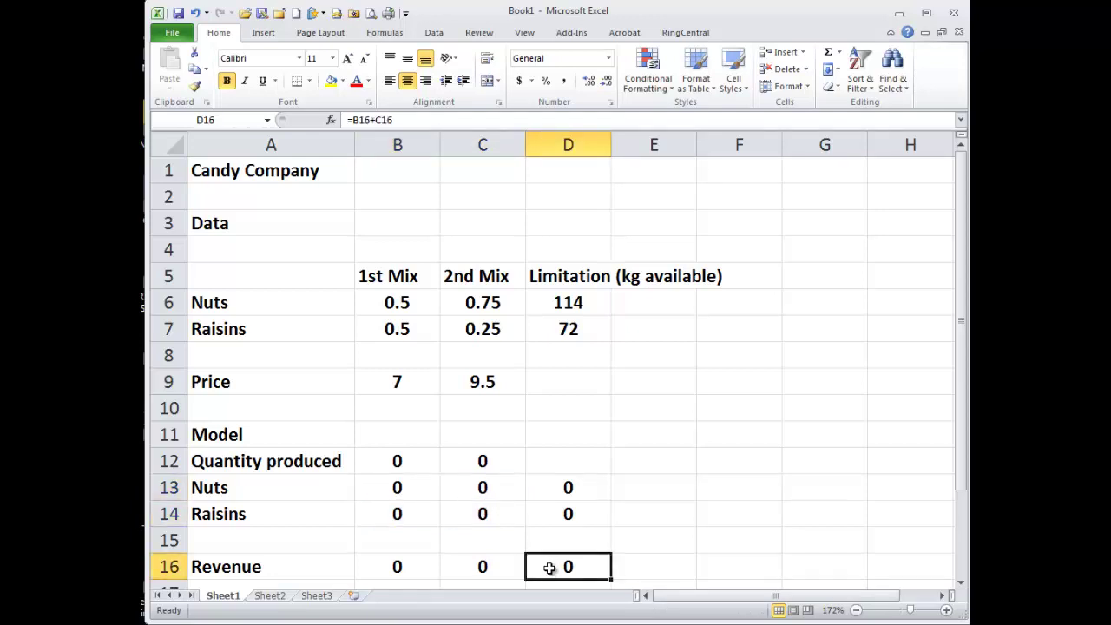
Review the two quantity produced cells B12:C12 as the model's decision cells
{"action": "left_click", "coordinate": [400, 461]}
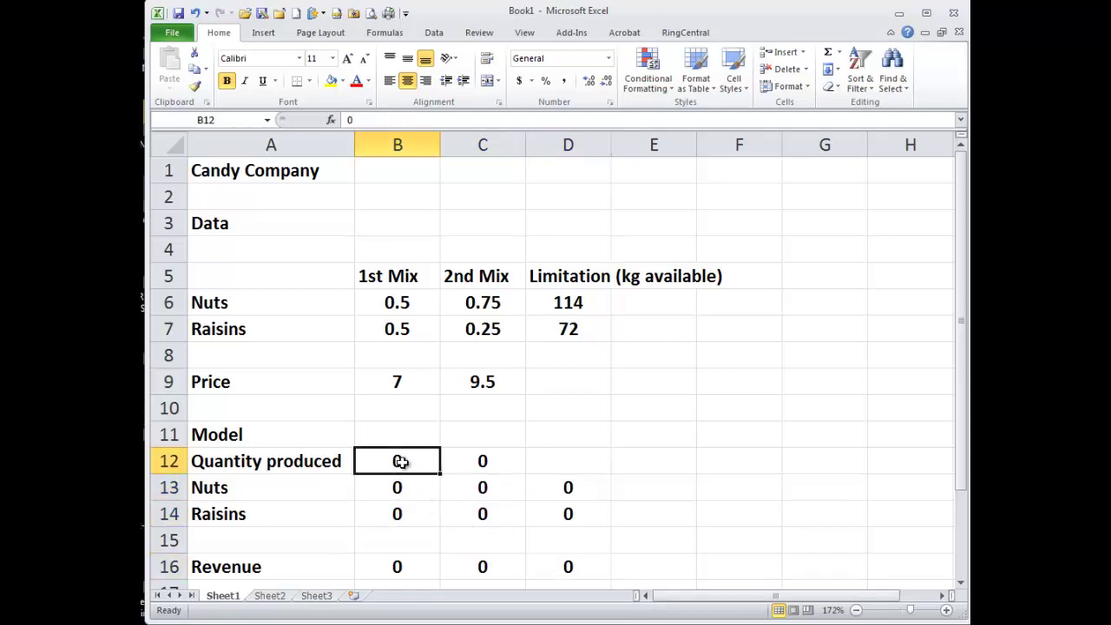
{"action": "left_click_drag", "start_coordinate": [400, 461], "coordinate": [479, 459]}
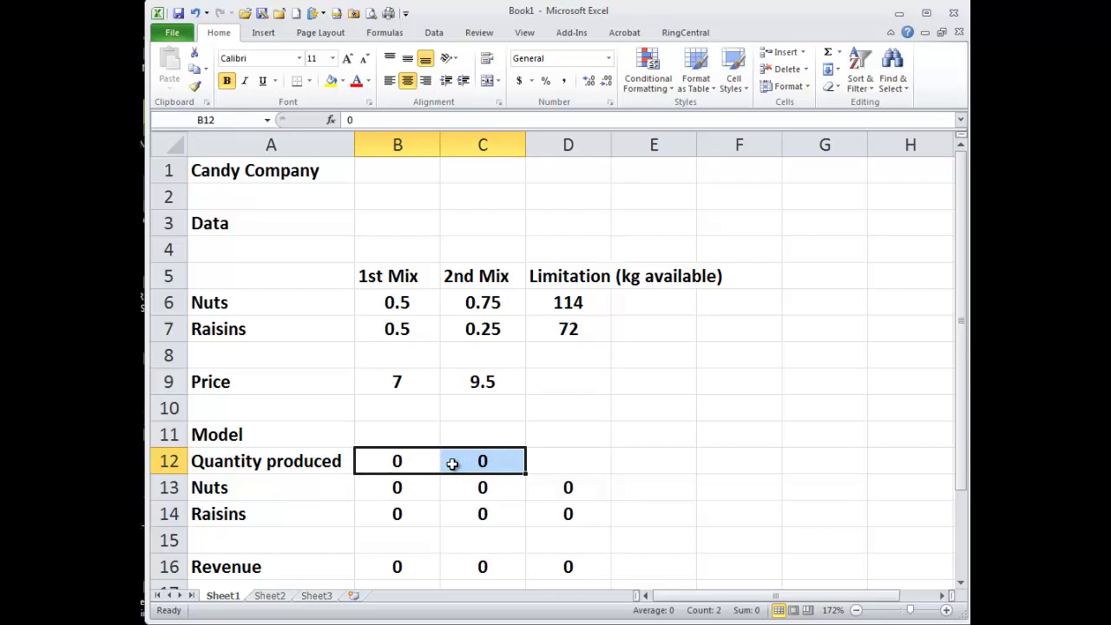
{"action": "left_click_drag", "start_coordinate": [408, 463], "coordinate": [459, 466]}
{"action": "left_click_drag", "start_coordinate": [383, 459], "coordinate": [470, 468]}
{"action": "left_click_drag", "start_coordinate": [383, 466], "coordinate": [461, 463]}
{"action": "left_click_drag", "start_coordinate": [396, 460], "coordinate": [469, 463]}
Trace the 1st Mix nuts formula in B13 back to the nuts proportion in B6 and the quantity in B12
{"action": "left_click", "coordinate": [390, 490]}
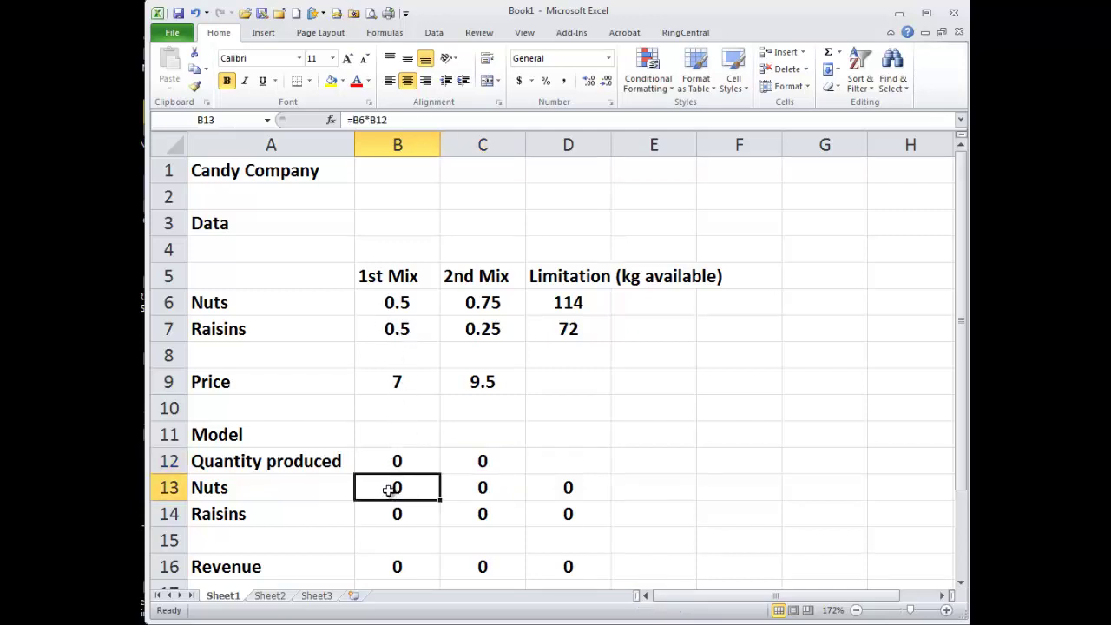
{"action": "left_click", "coordinate": [382, 304]}
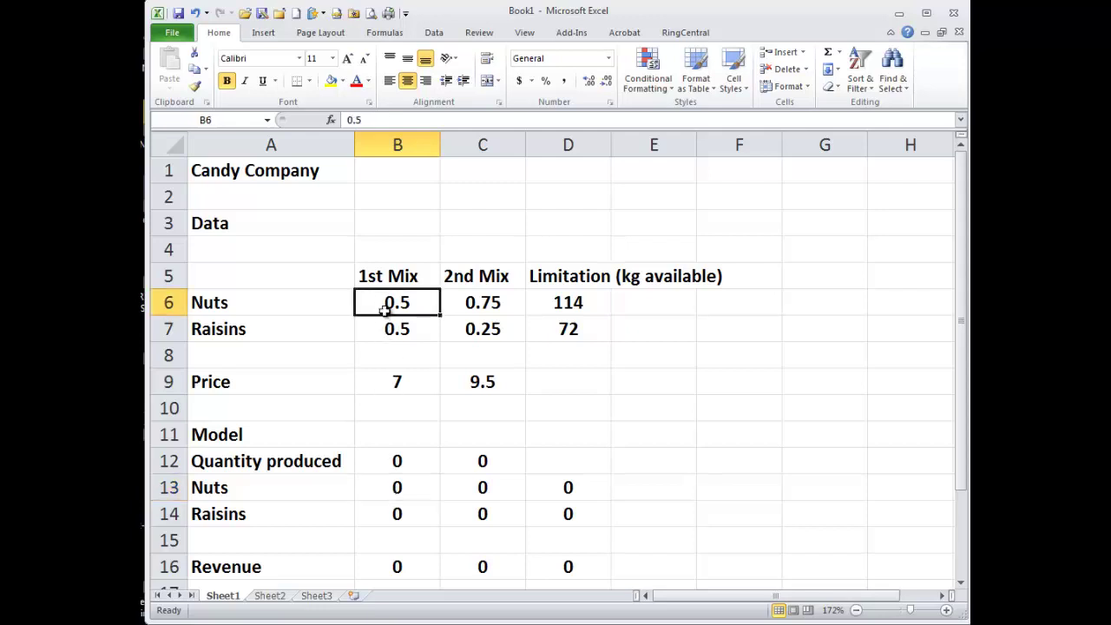
{"action": "left_click", "coordinate": [389, 464]}
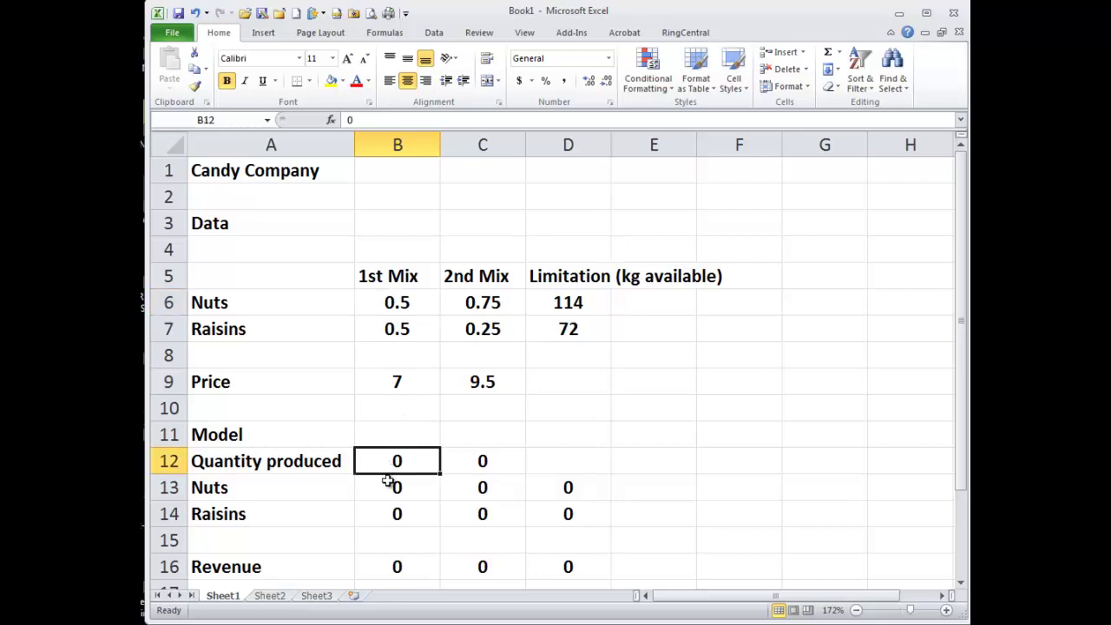
{"action": "left_click", "coordinate": [390, 488]}
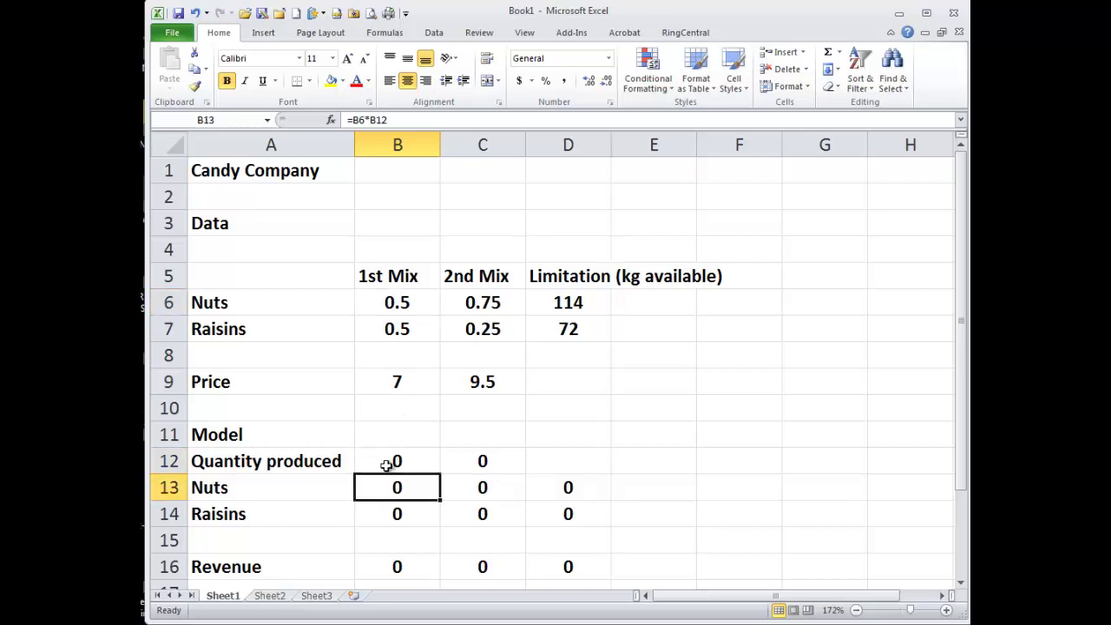
{"action": "left_click", "coordinate": [392, 460]}
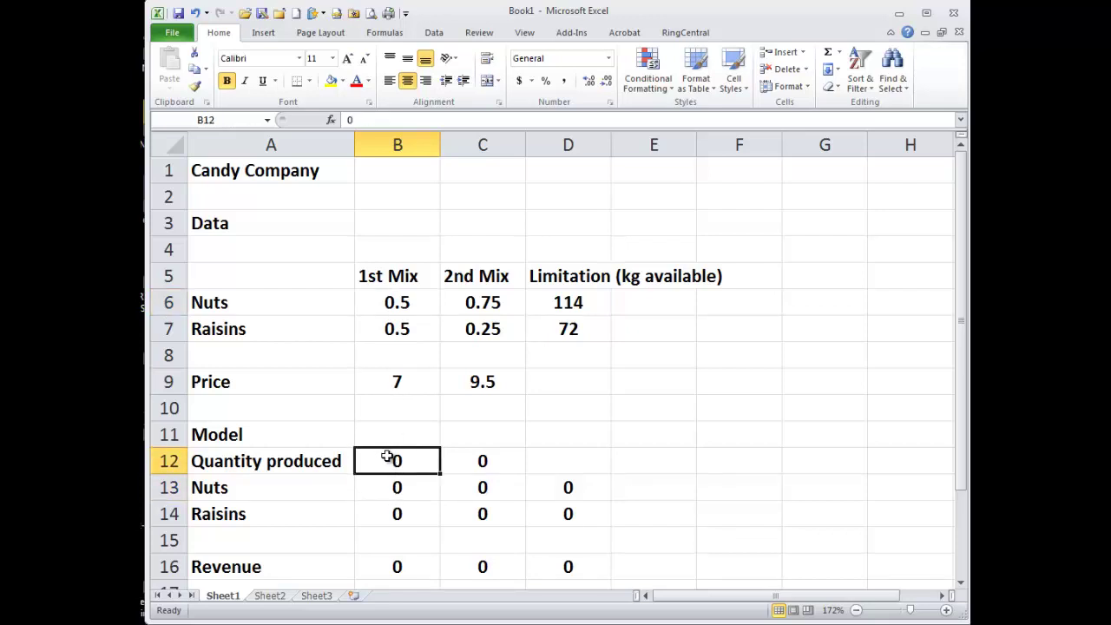
{"action": "left_click", "coordinate": [392, 489]}
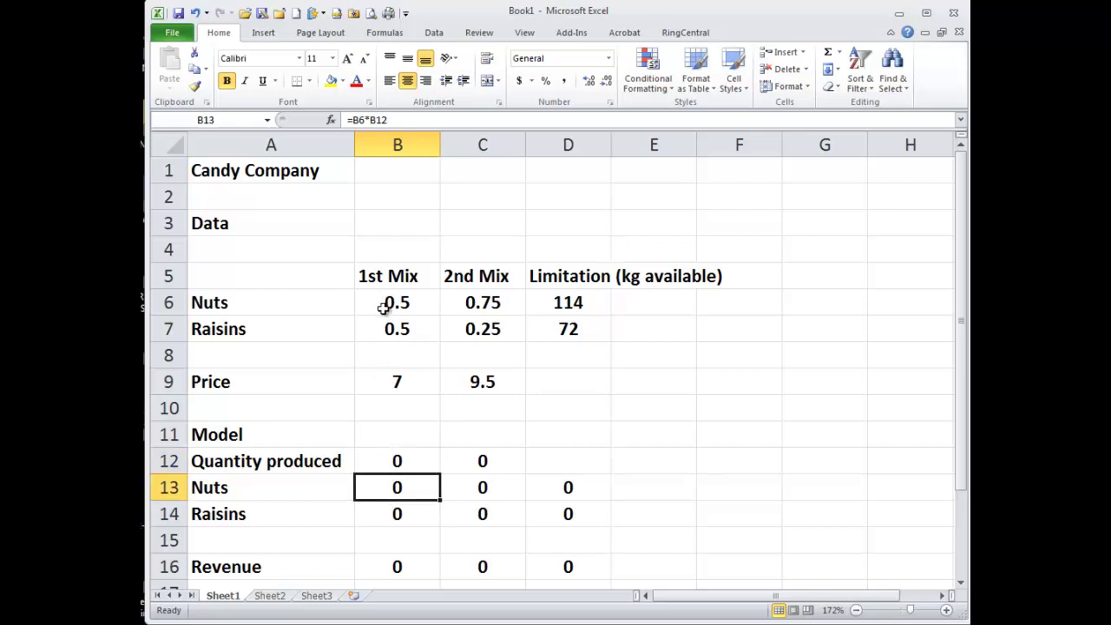
{"action": "left_click", "coordinate": [393, 461]}
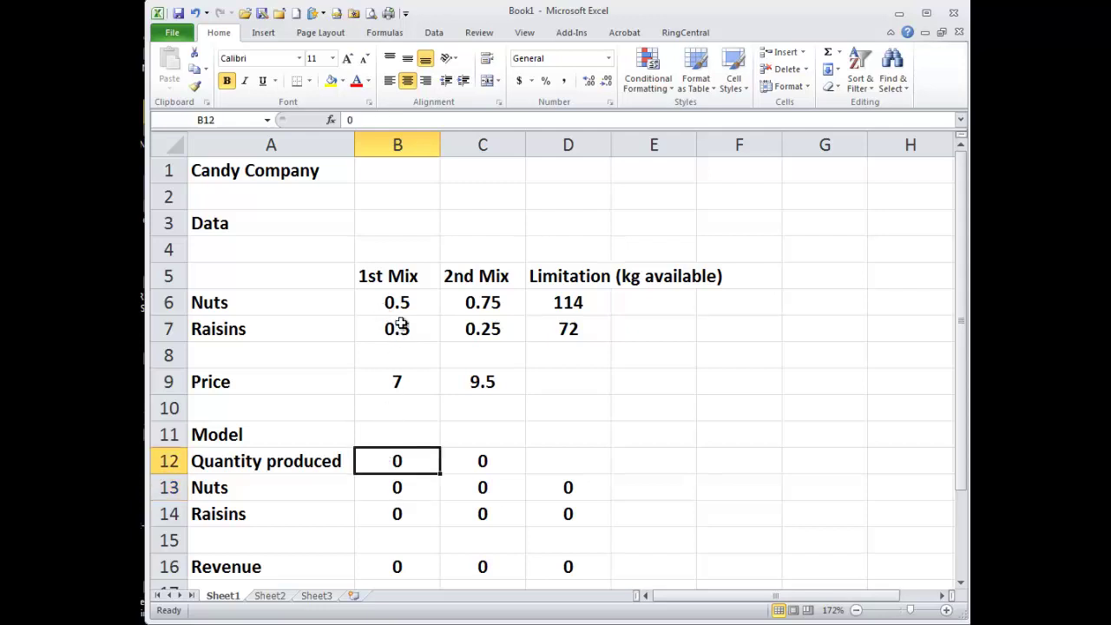
{"action": "left_click", "coordinate": [398, 489]}
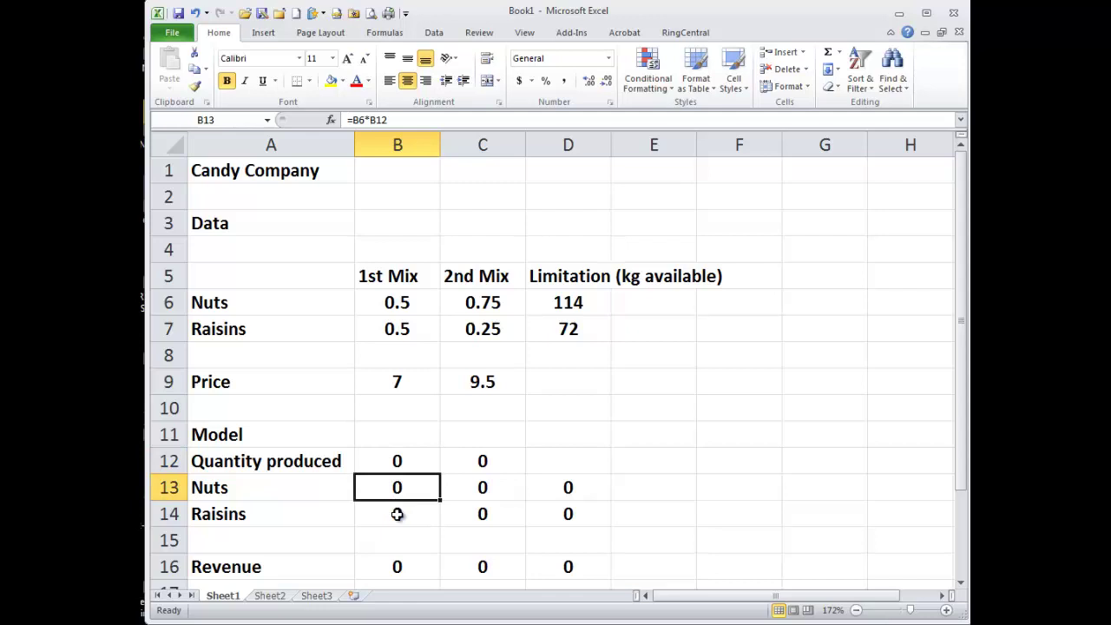
Inspect the 1st Mix raisins formula in B14 with its referenced cells highlighted, keeping the formula as it is
{"action": "left_click", "coordinate": [396, 514]}
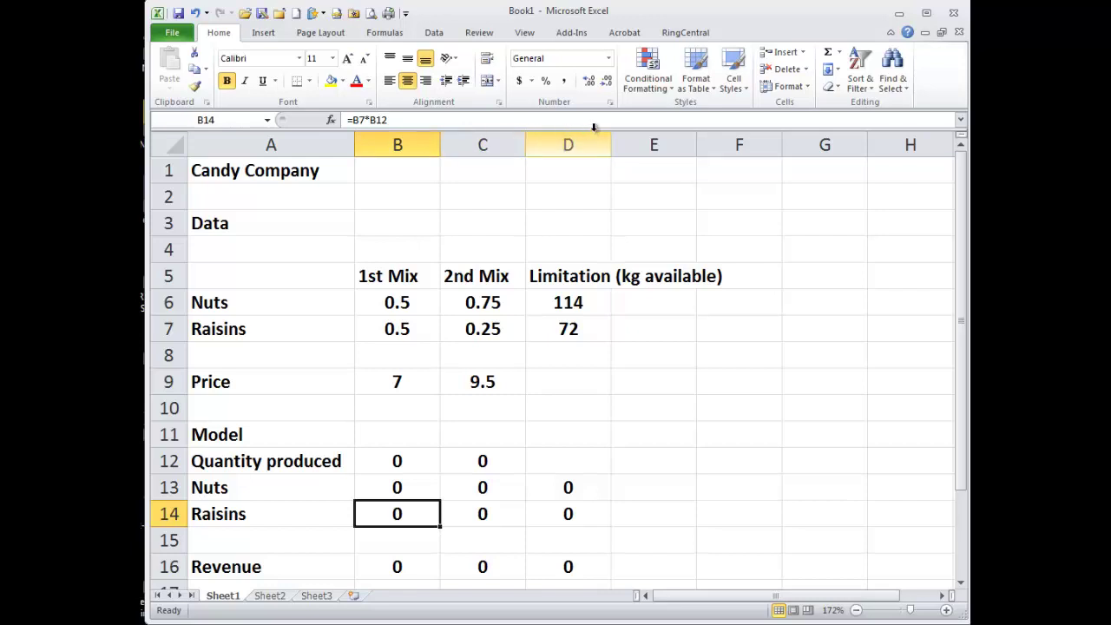
{"action": "mouse_move", "coordinate": [594, 127]}
{"action": "left_mouse_down"}
{"action": "mouse_move", "coordinate": [595, 188]}
{"action": "mouse_move", "coordinate": [584, 191]}
{"action": "mouse_move", "coordinate": [575, 127]}
{"action": "left_mouse_up"}
{"action": "left_click", "coordinate": [421, 129]}
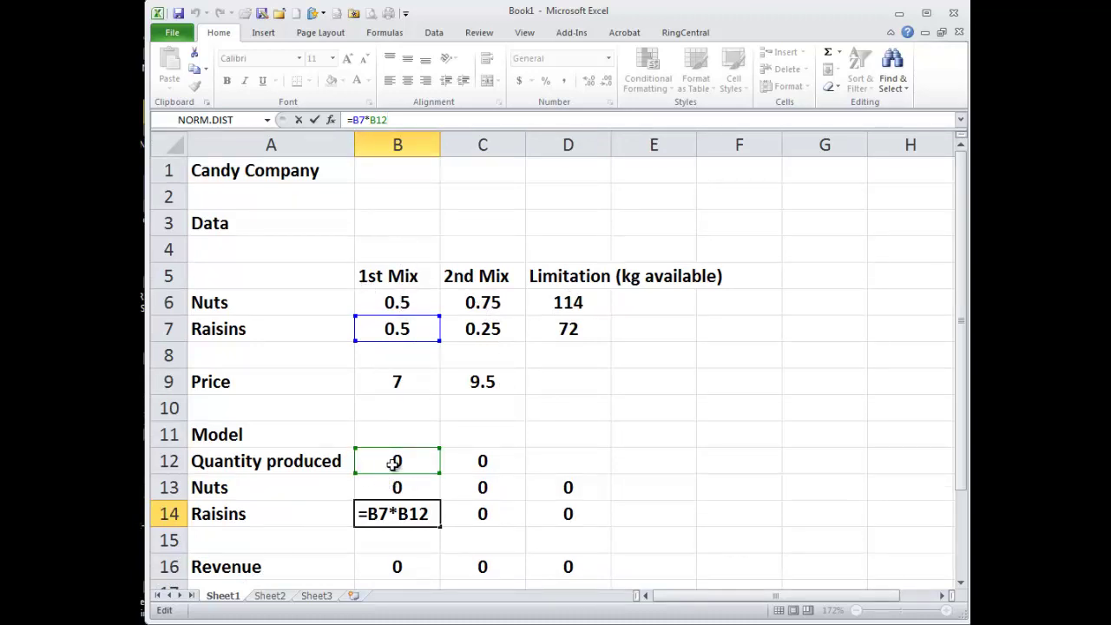
{"action": "key", "text": "ctrl+Return"}
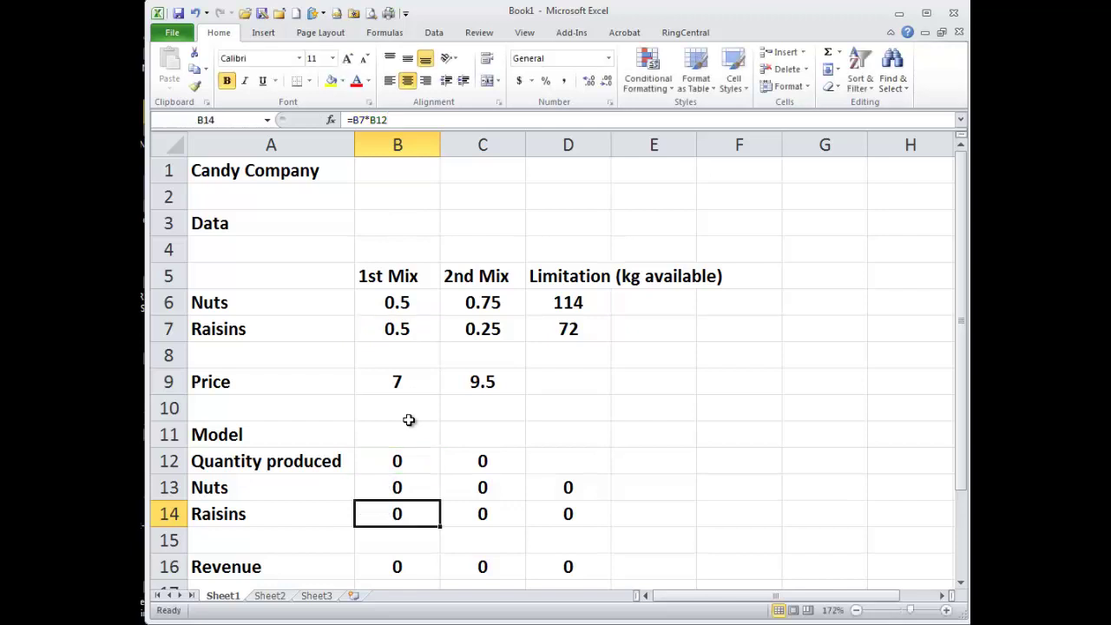
Inspect the references of the 1st Mix nuts formula in B13 against B6 and B12, leaving the formula without changes
{"action": "left_click", "coordinate": [390, 491]}
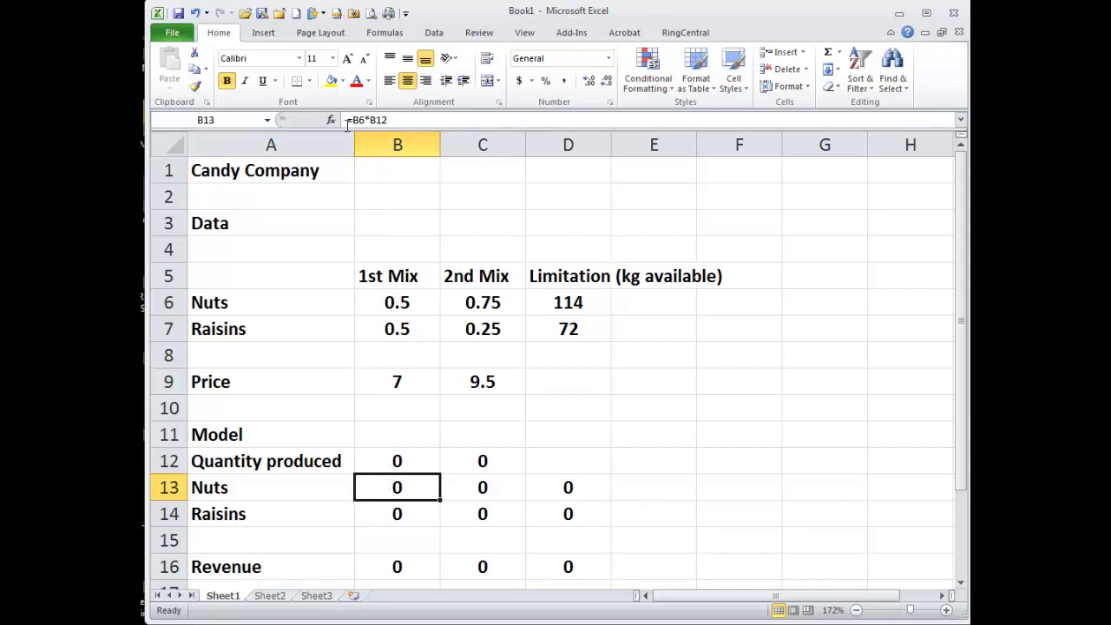
{"action": "left_click", "coordinate": [393, 302]}
{"action": "left_click", "coordinate": [391, 459]}
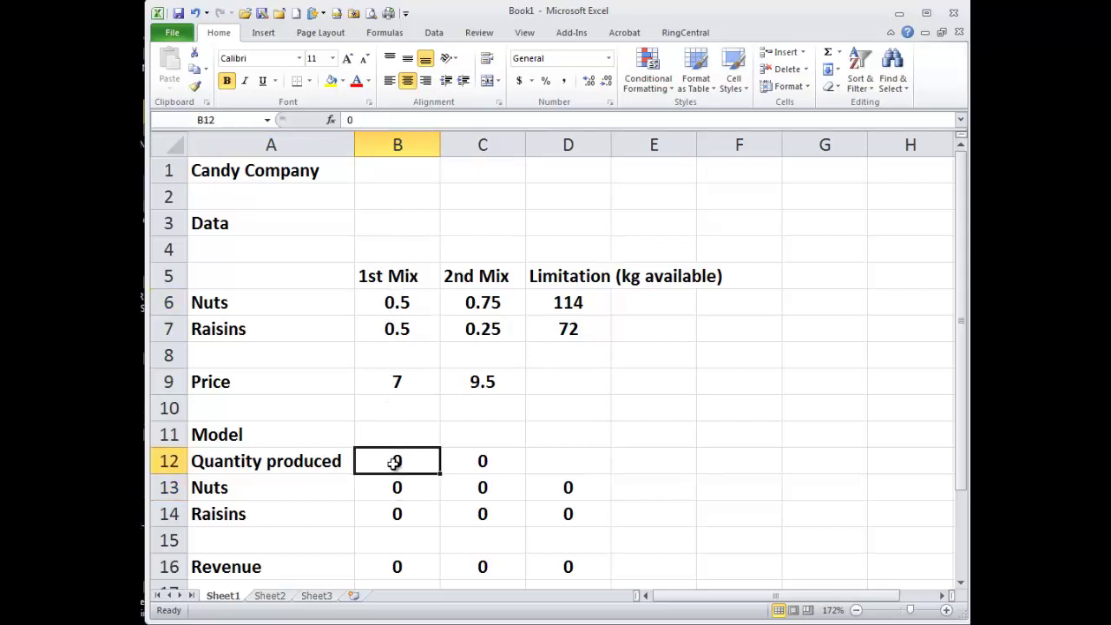
{"action": "left_click", "coordinate": [395, 487]}
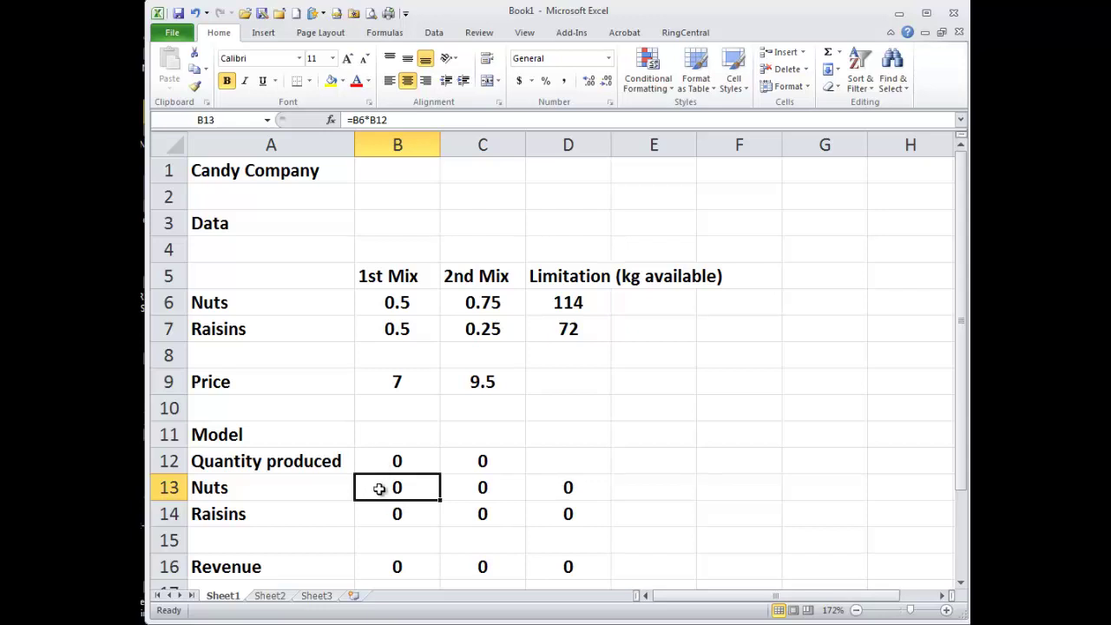
{"action": "left_click_drag", "start_coordinate": [393, 119], "coordinate": [345, 119]}
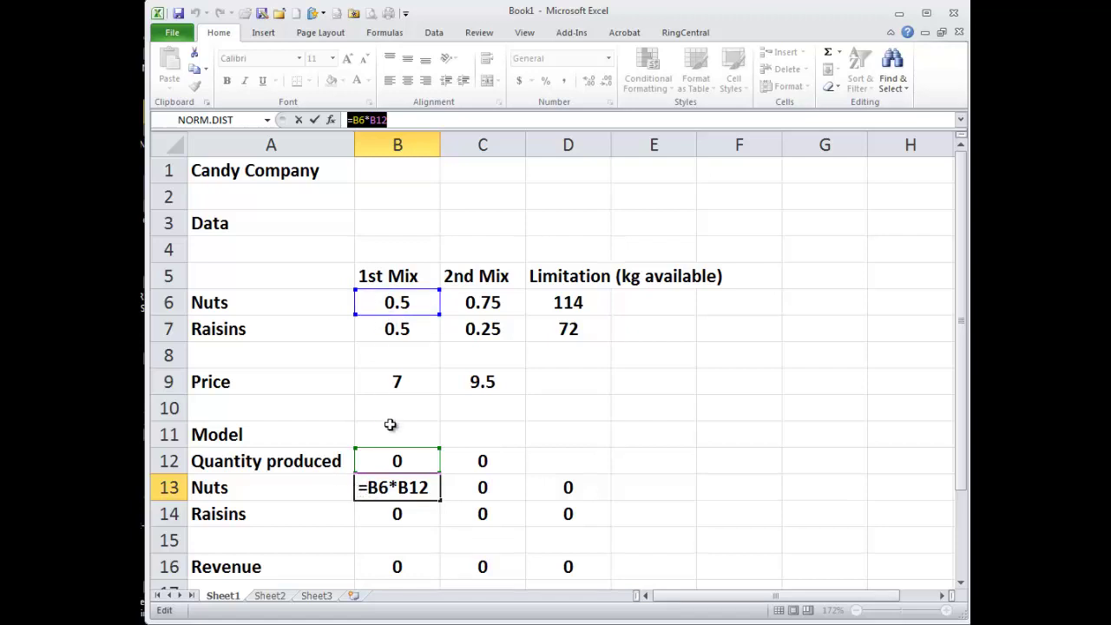
{"action": "left_click", "coordinate": [463, 495]}
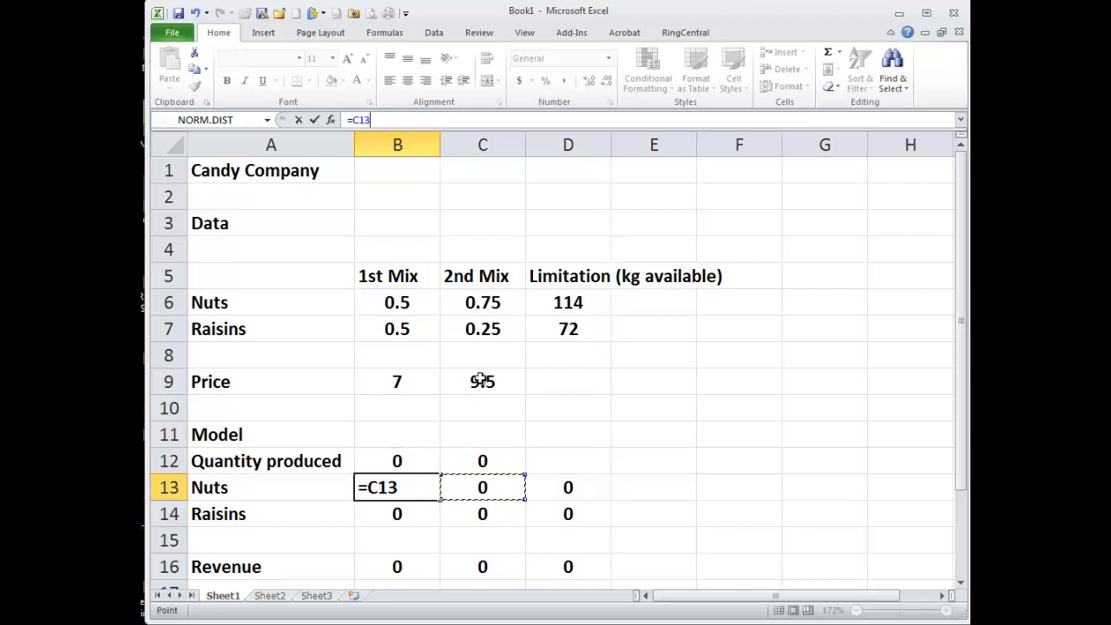
{"action": "key", "text": "Escape"}
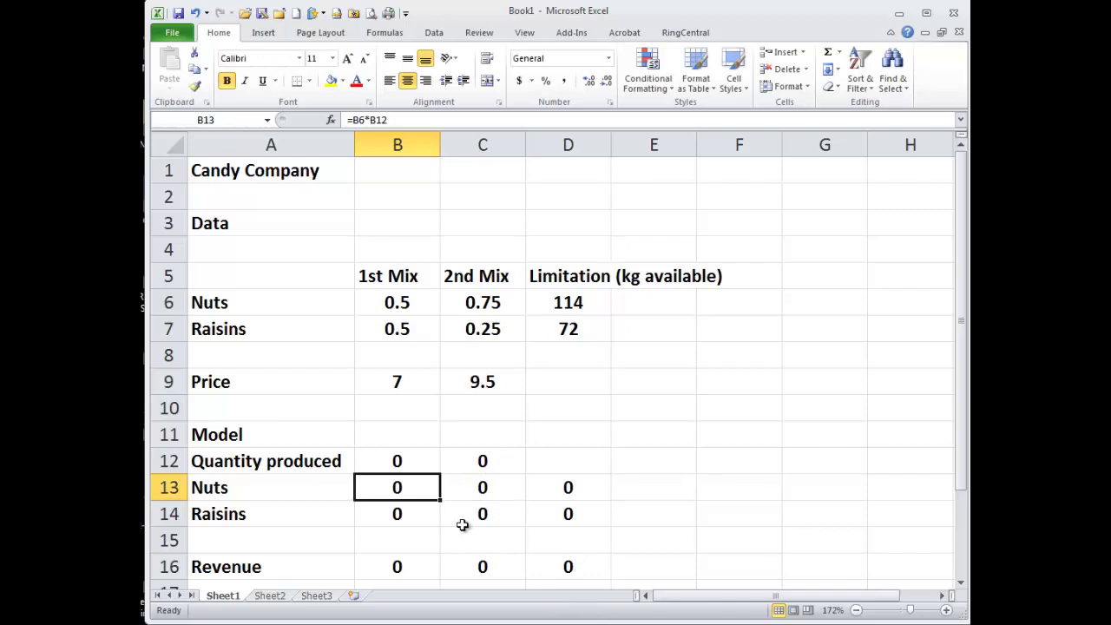
Inspect the 2nd Mix nuts formula in C13 with its references highlighted, and return to the raisins formula in B14
{"action": "left_click", "coordinate": [464, 493]}
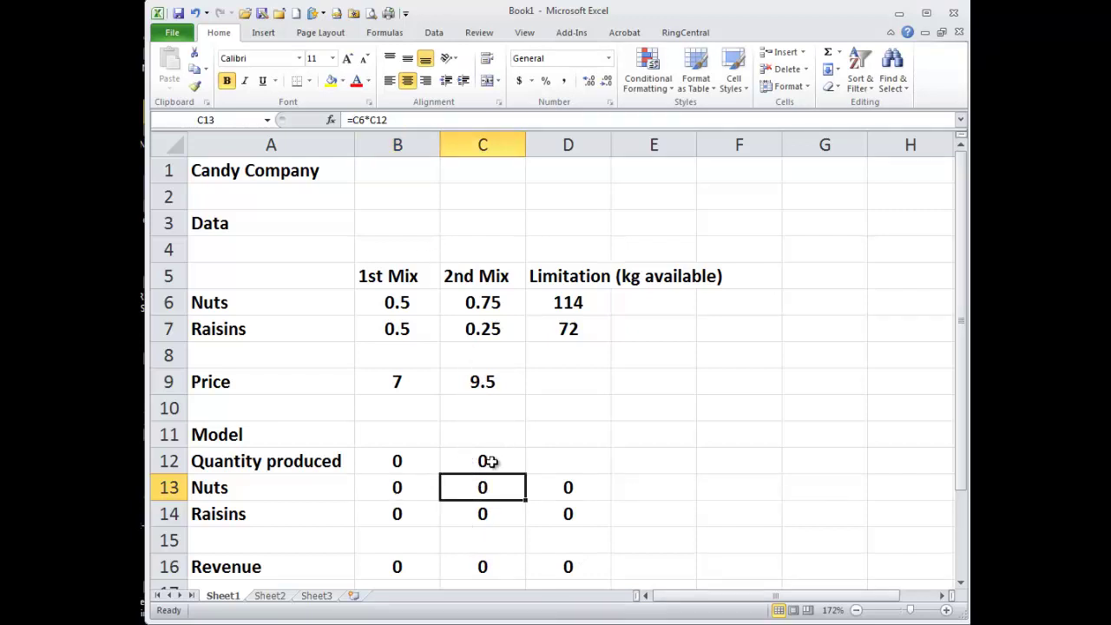
{"action": "left_click", "coordinate": [420, 120]}
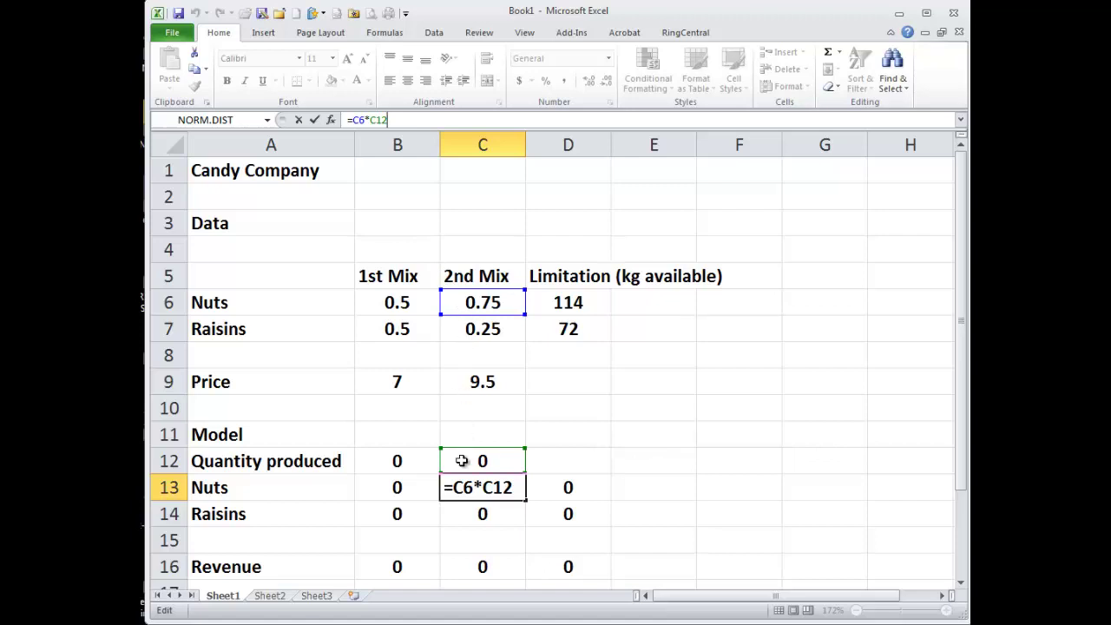
{"action": "left_click", "coordinate": [400, 513]}
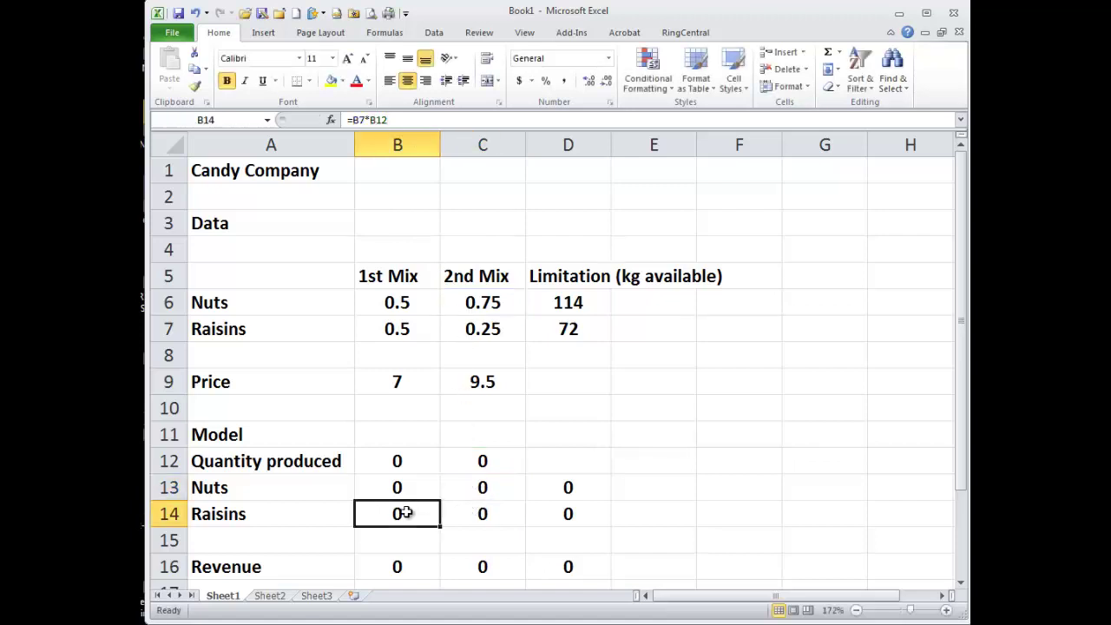
Inspect the 1st Mix and 2nd Mix raisins formulas in B14 and C14 with their references highlighted, keeping both formulas as they are
{"action": "left_click", "coordinate": [414, 122]}
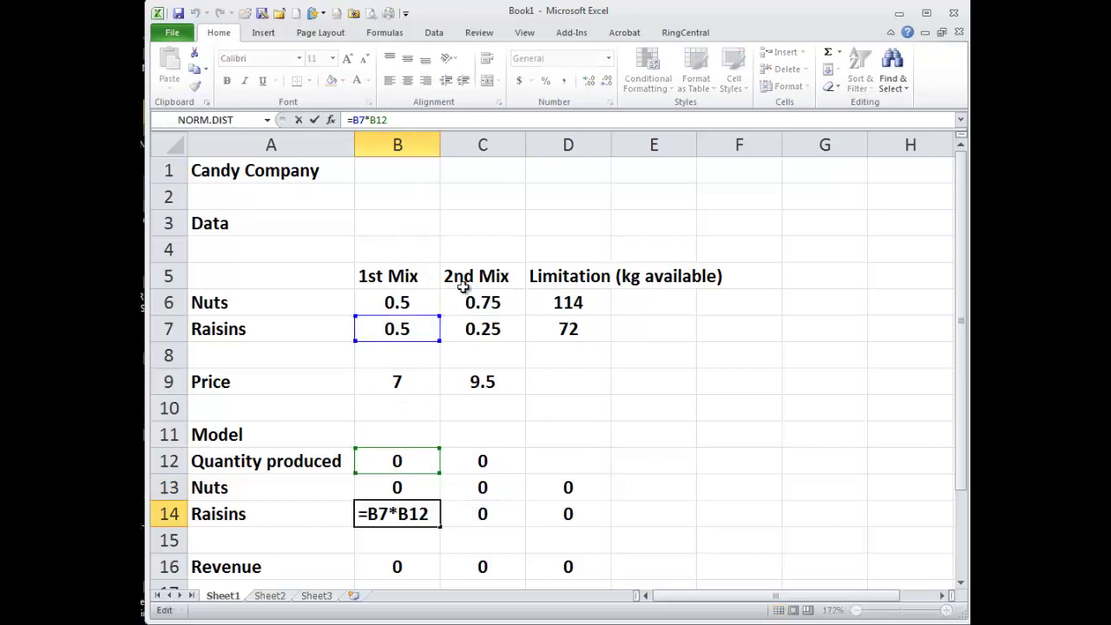
{"action": "left_click", "coordinate": [498, 522]}
{"action": "left_click", "coordinate": [401, 121]}
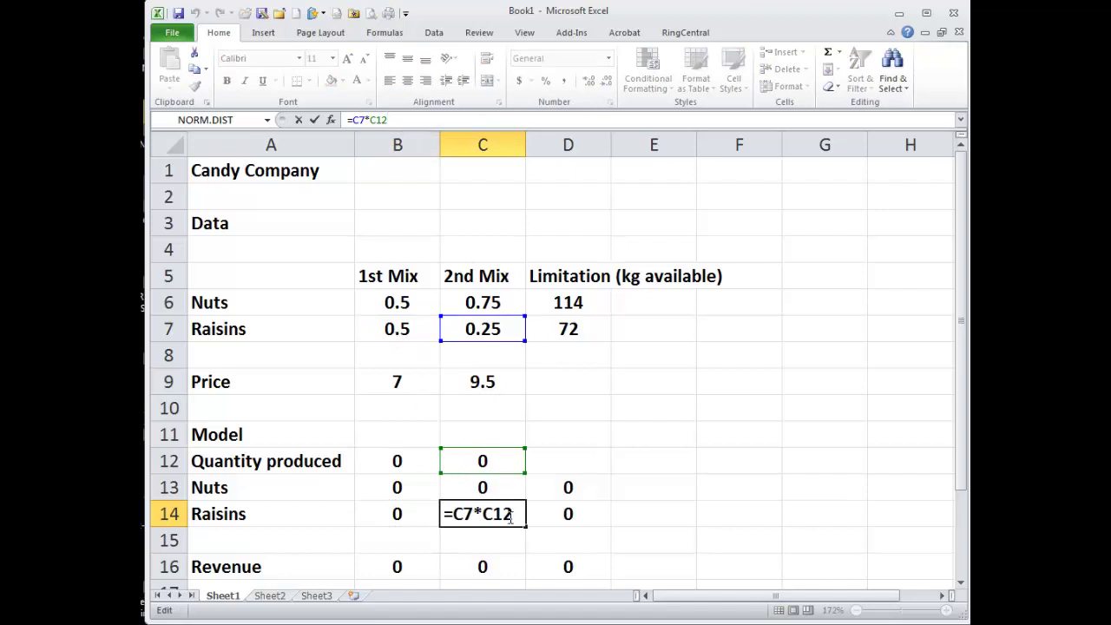
{"action": "key", "text": "ctrl+Return"}
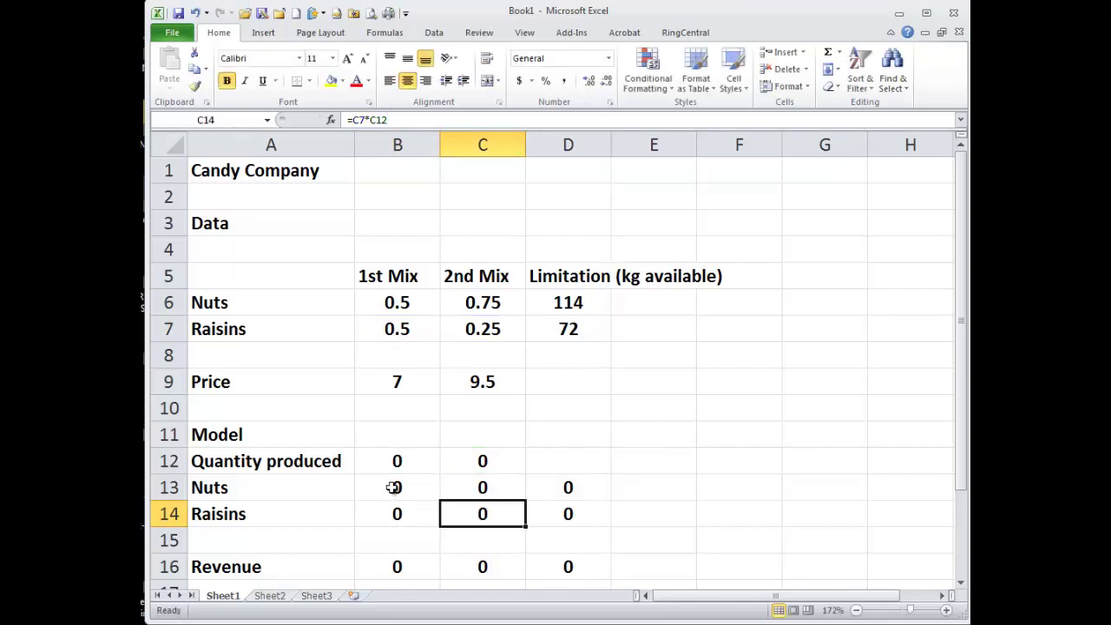
Relate the ingredient usage block B13:C14 to the mix proportions in B6:C7 and the quantities produced in B12:C12
{"action": "left_click_drag", "start_coordinate": [393, 487], "coordinate": [449, 510]}
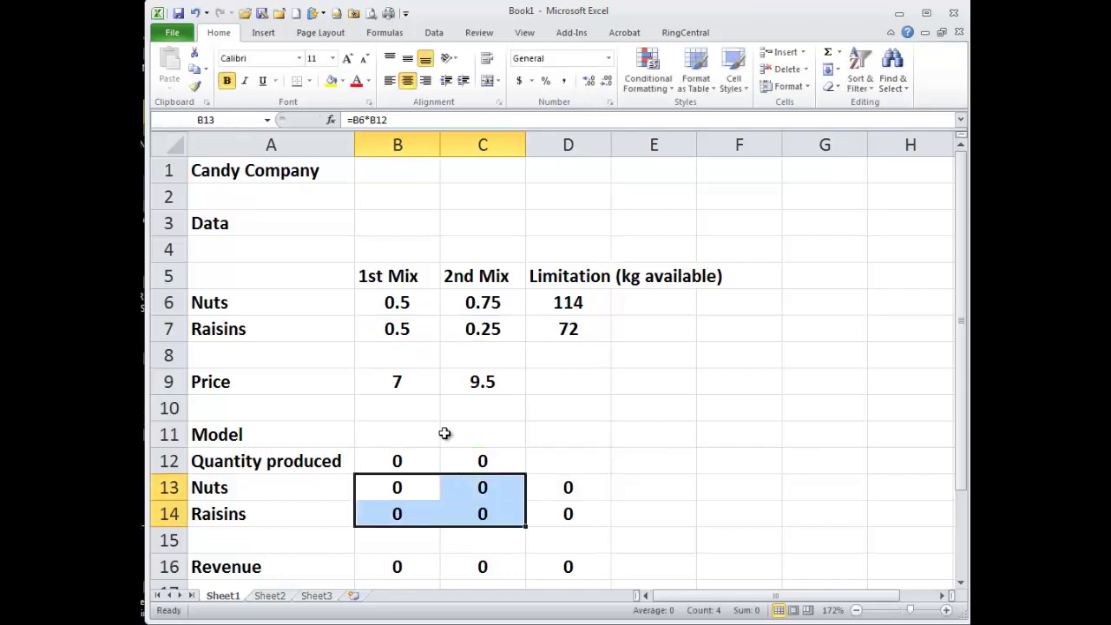
{"action": "left_click", "coordinate": [403, 302]}
{"action": "left_click_drag", "start_coordinate": [403, 302], "coordinate": [459, 325]}
{"action": "left_click_drag", "start_coordinate": [404, 463], "coordinate": [461, 464]}
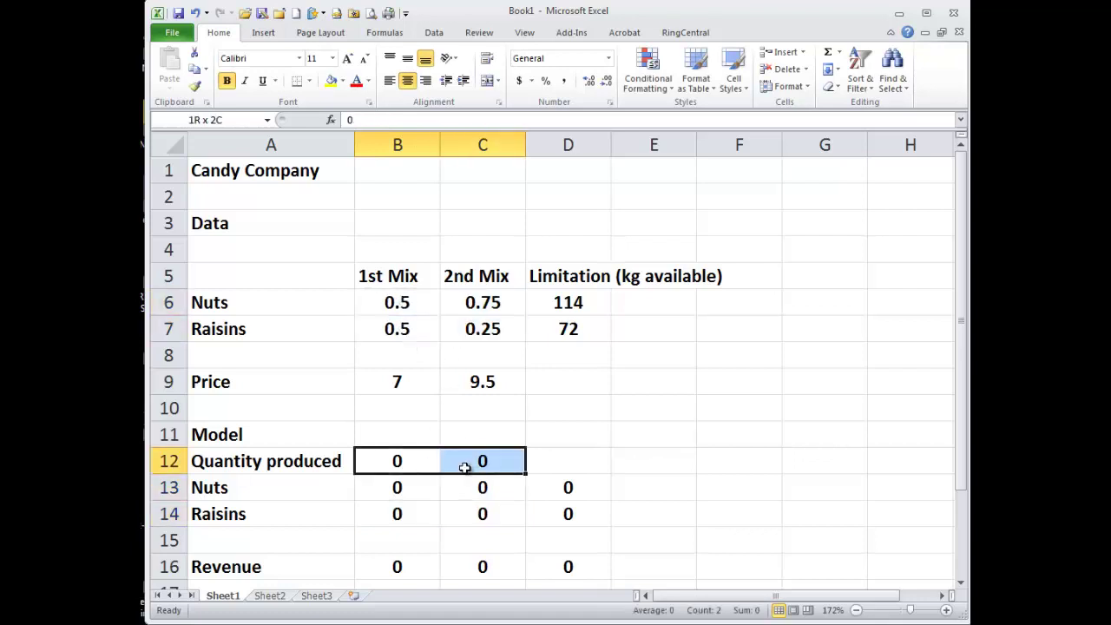
{"action": "left_click_drag", "start_coordinate": [386, 491], "coordinate": [484, 512]}
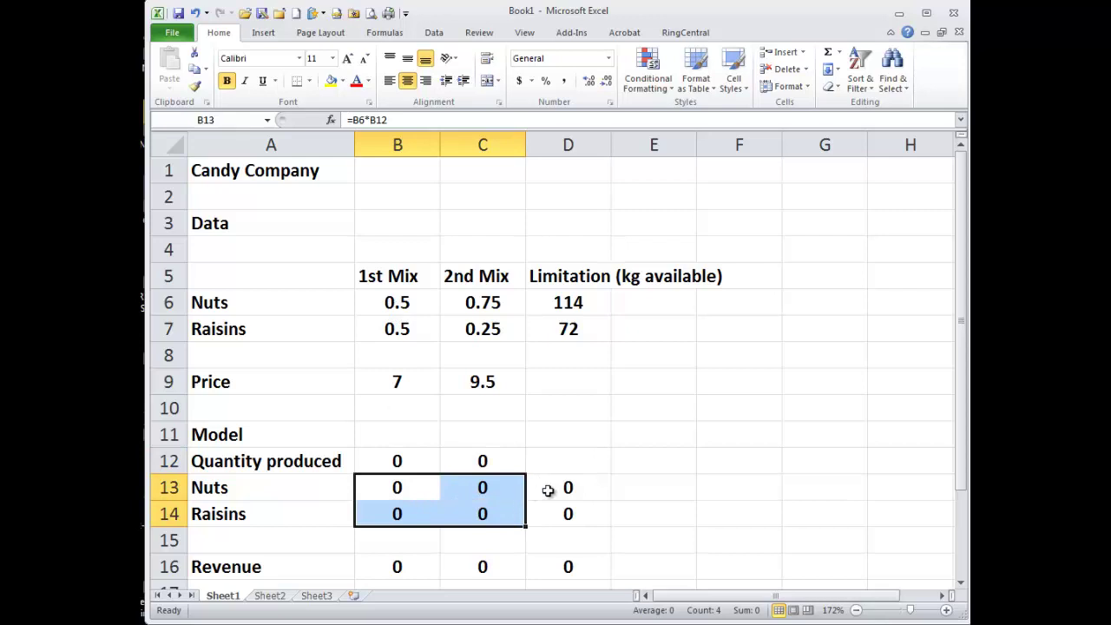
Inspect the total nuts formula in D13 with its references highlighted, and compare the cell with the nuts limit in D6
{"action": "left_click", "coordinate": [547, 490]}
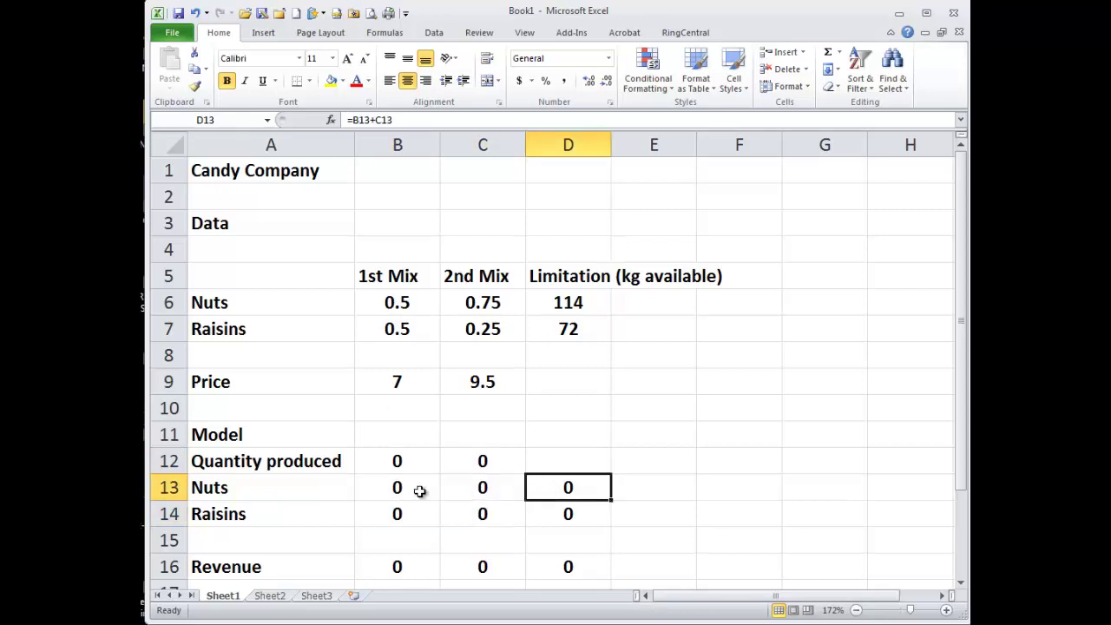
{"action": "left_click", "coordinate": [402, 124]}
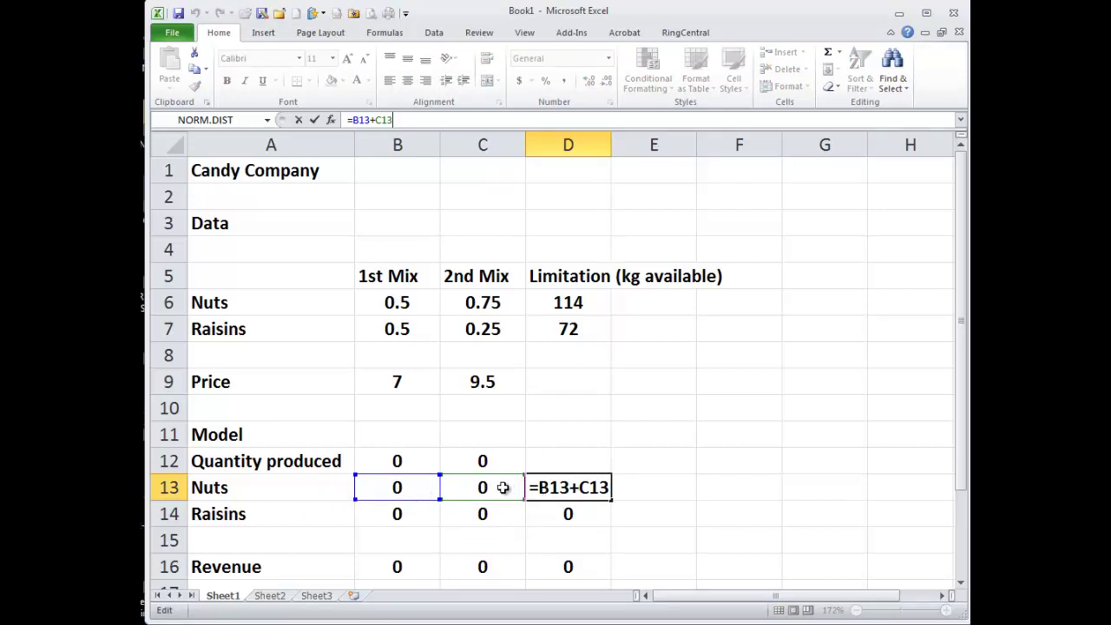
{"action": "key", "text": "Escape"}
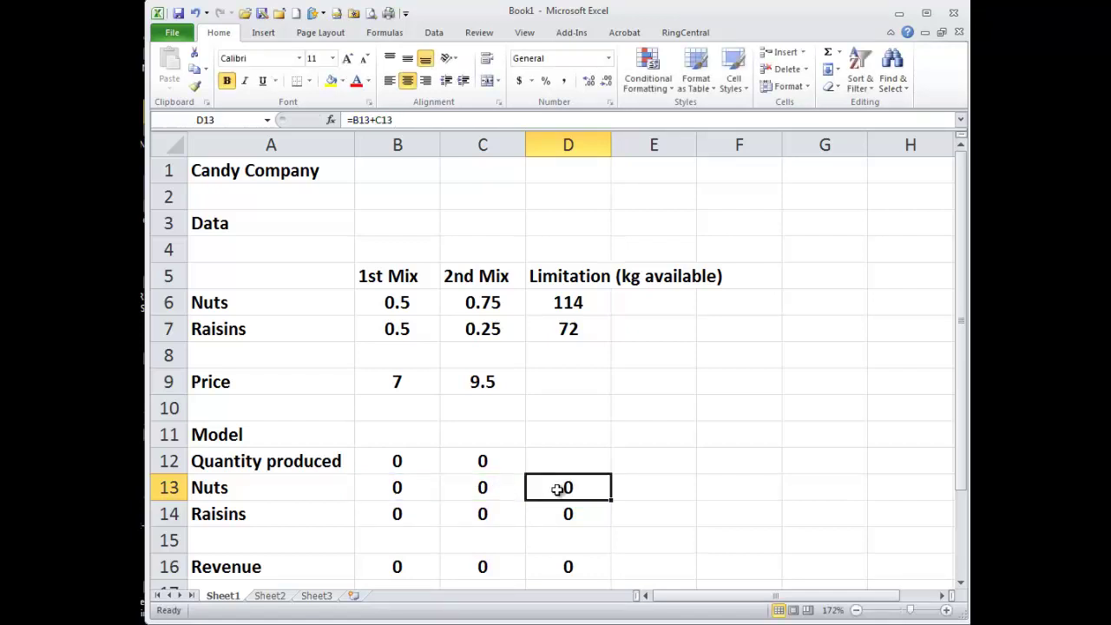
{"action": "left_click", "coordinate": [559, 306]}
{"action": "left_click", "coordinate": [568, 484]}
{"action": "left_click", "coordinate": [573, 560]}
{"action": "left_click", "coordinate": [555, 492]}
Trace the total raisins formula in D14 through the raisins proportions and usage cells, and compare it with the raisins limit in D7
{"action": "left_click", "coordinate": [542, 515]}
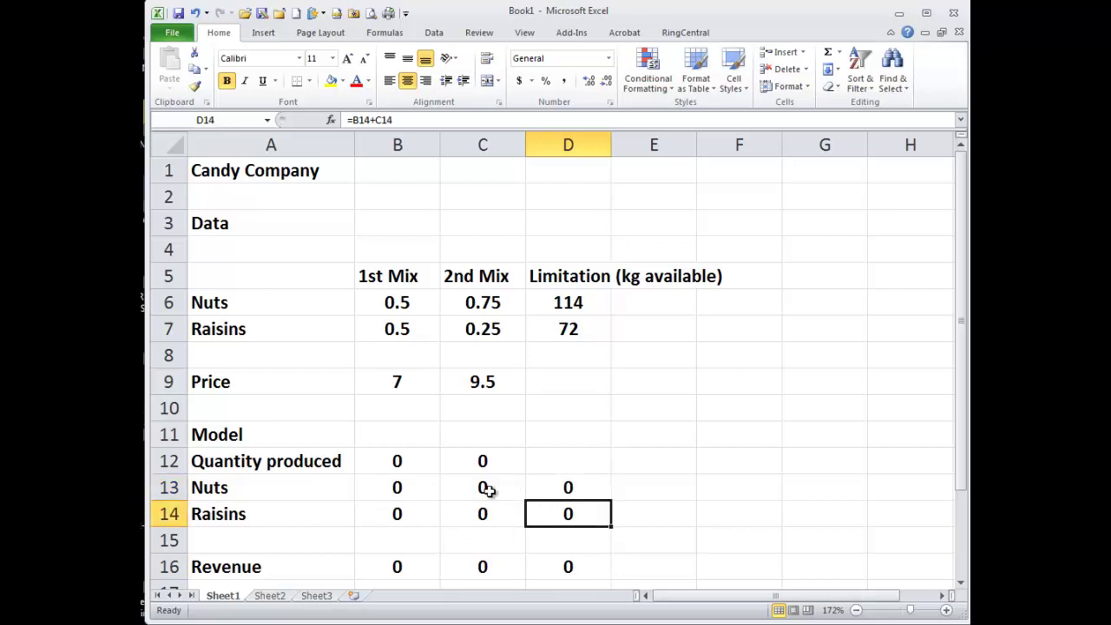
{"action": "left_click", "coordinate": [391, 335]}
{"action": "left_click", "coordinate": [475, 328]}
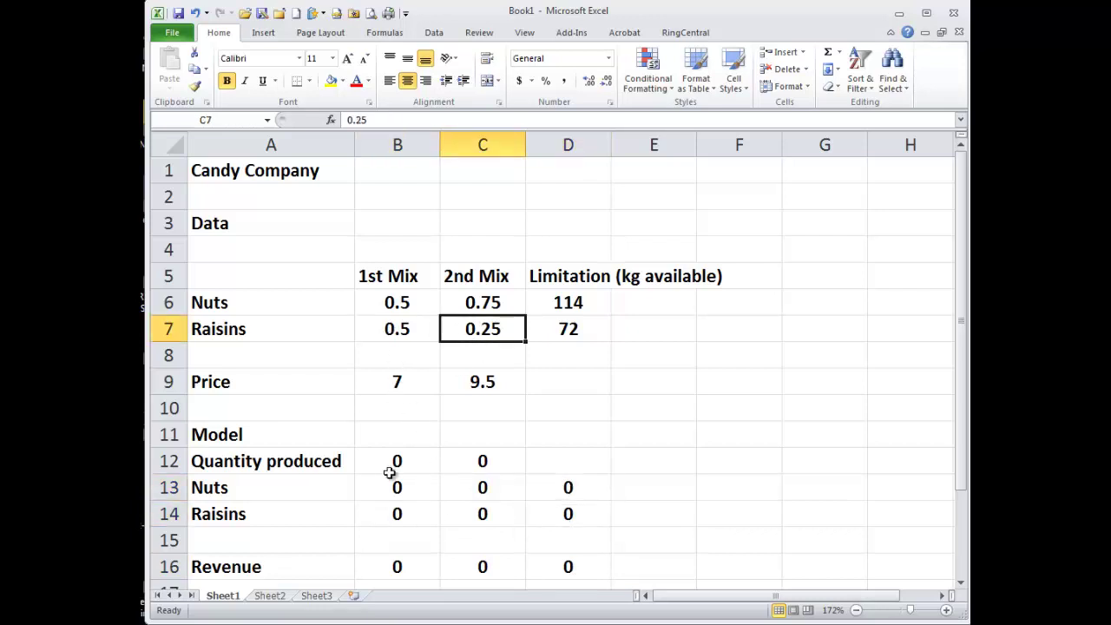
{"action": "left_click", "coordinate": [468, 513]}
{"action": "left_click", "coordinate": [555, 513]}
{"action": "key", "text": "F2"}
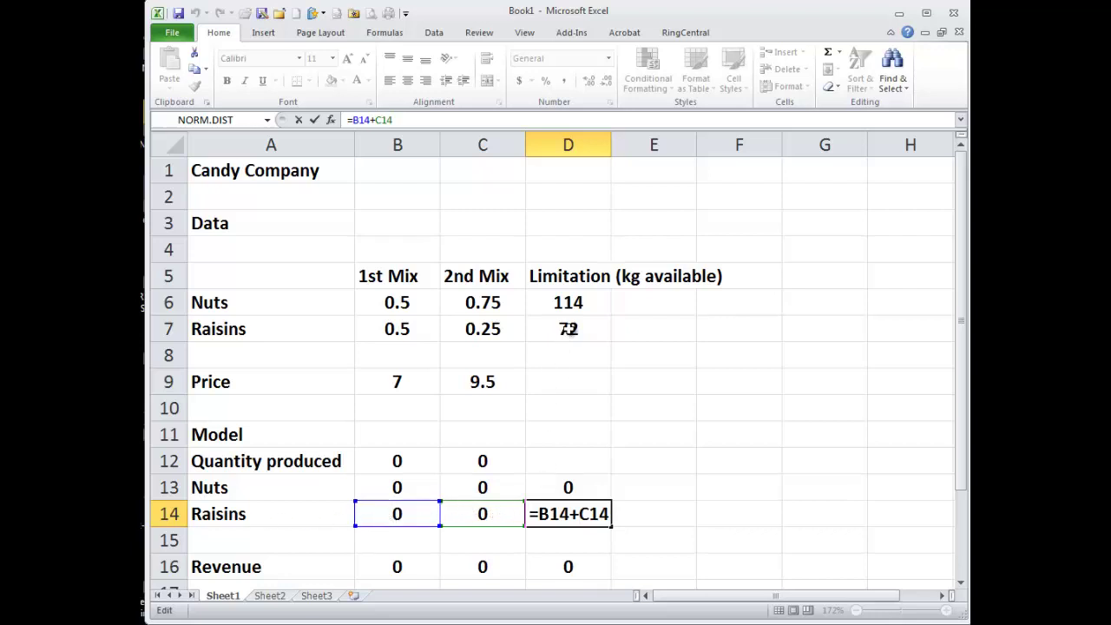
{"action": "left_click", "coordinate": [568, 329]}
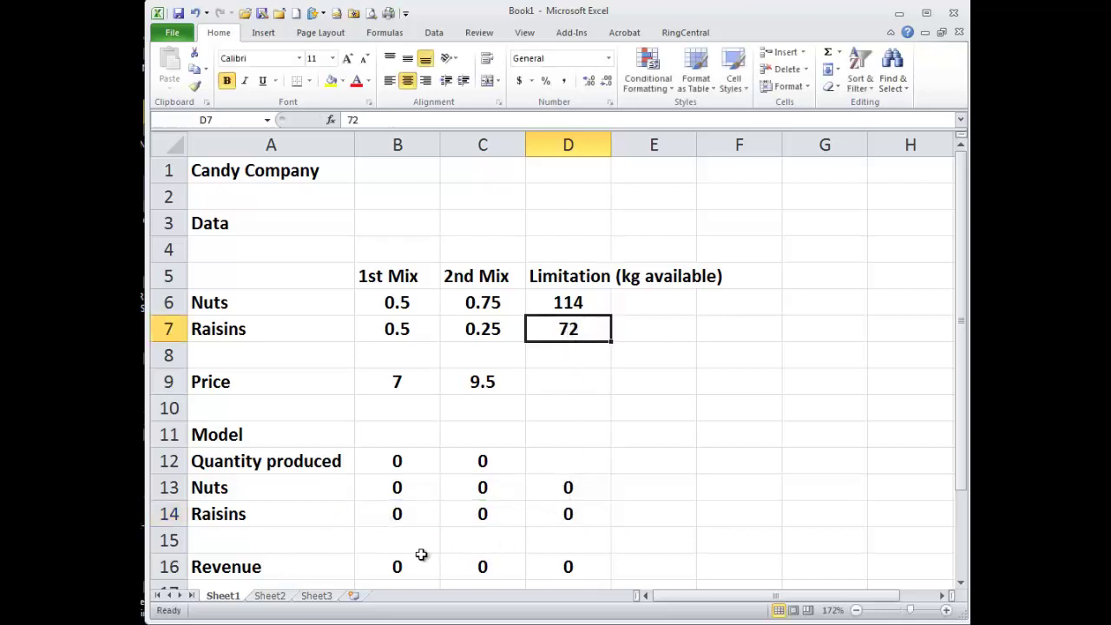
Inspect the total revenue formula in D16 with its references to the two mix revenues highlighted, leaving the formula unchanged
{"action": "left_click_drag", "start_coordinate": [397, 483], "coordinate": [483, 510]}
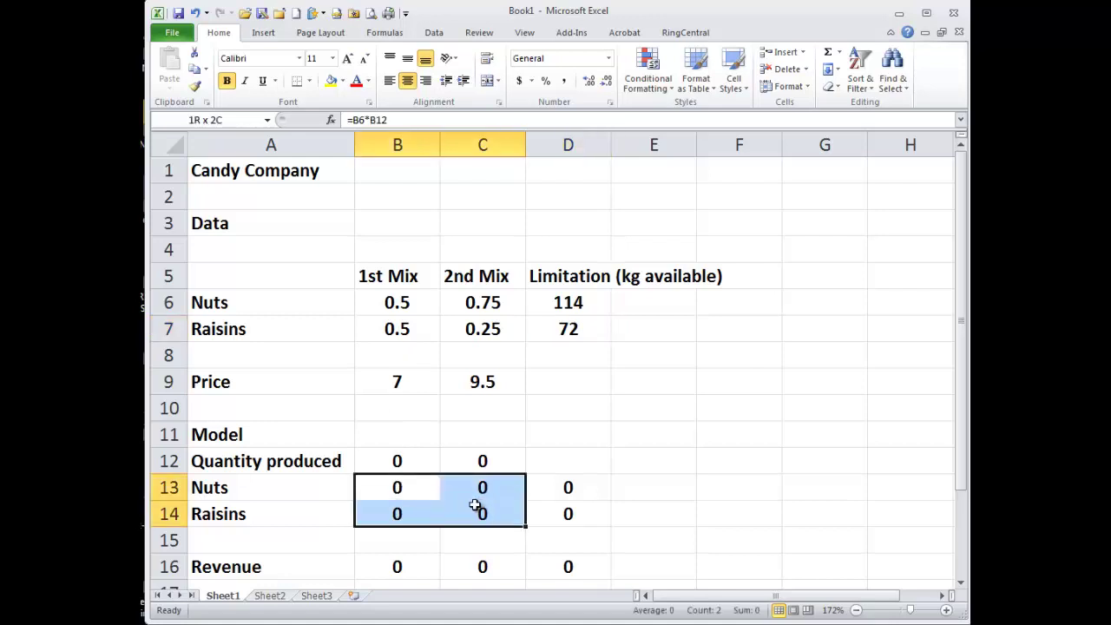
{"action": "left_click_drag", "start_coordinate": [420, 574], "coordinate": [496, 571]}
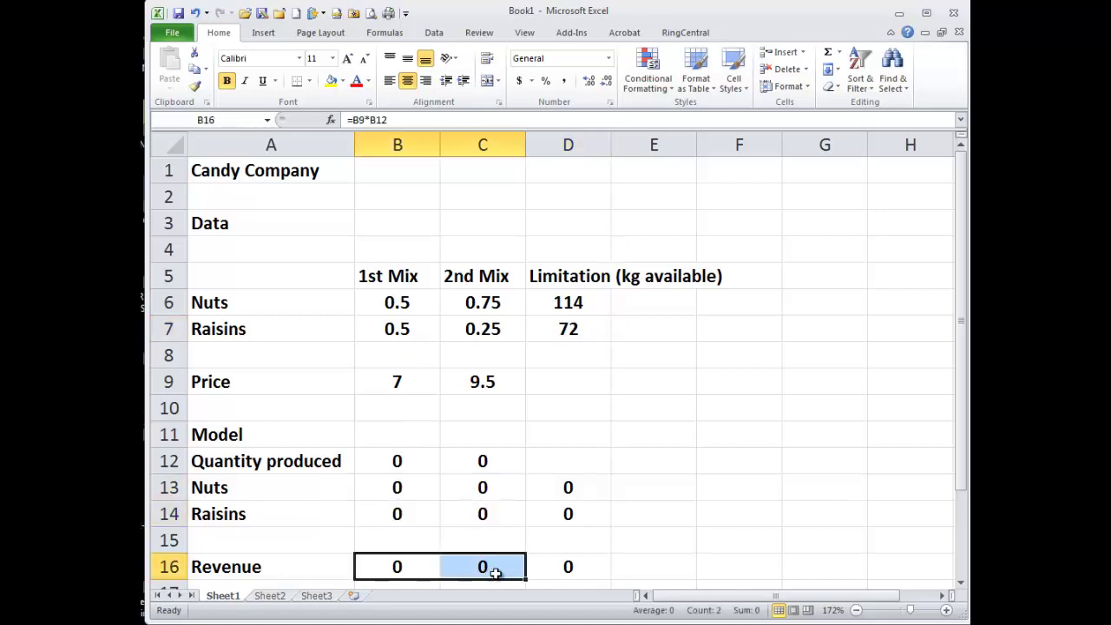
{"action": "left_click", "coordinate": [563, 565]}
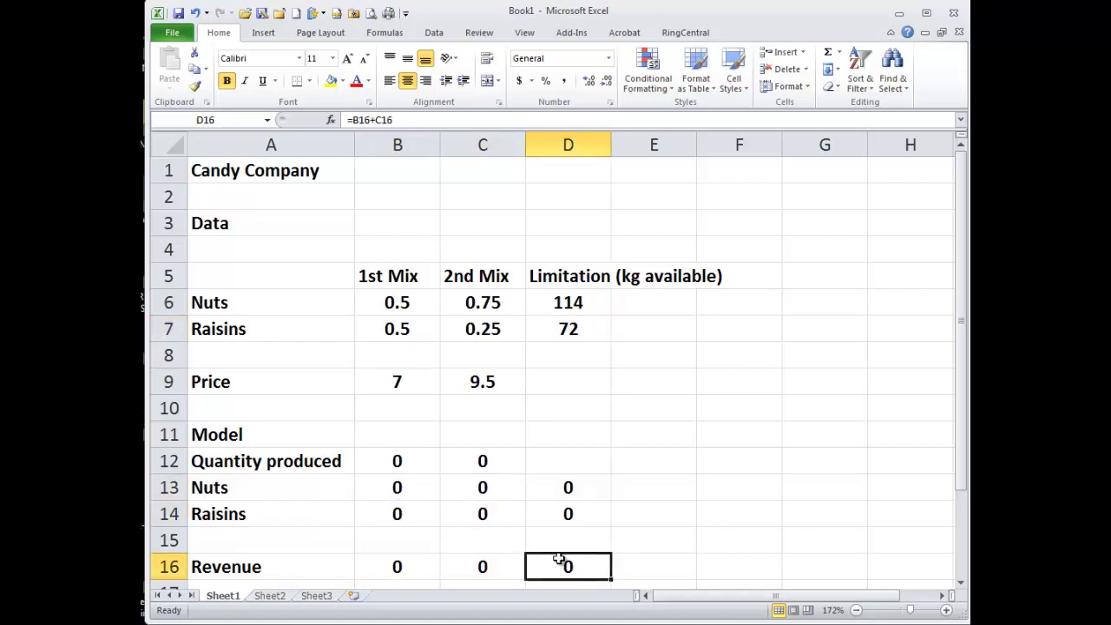
{"action": "left_click", "coordinate": [423, 120]}
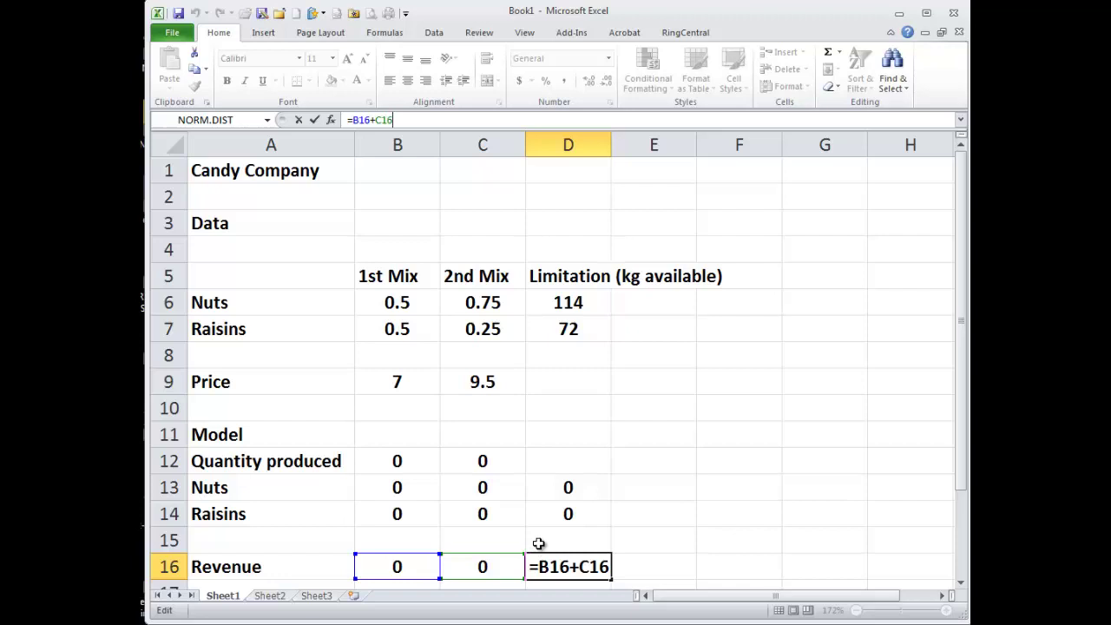
{"action": "key", "text": "ctrl+Return"}
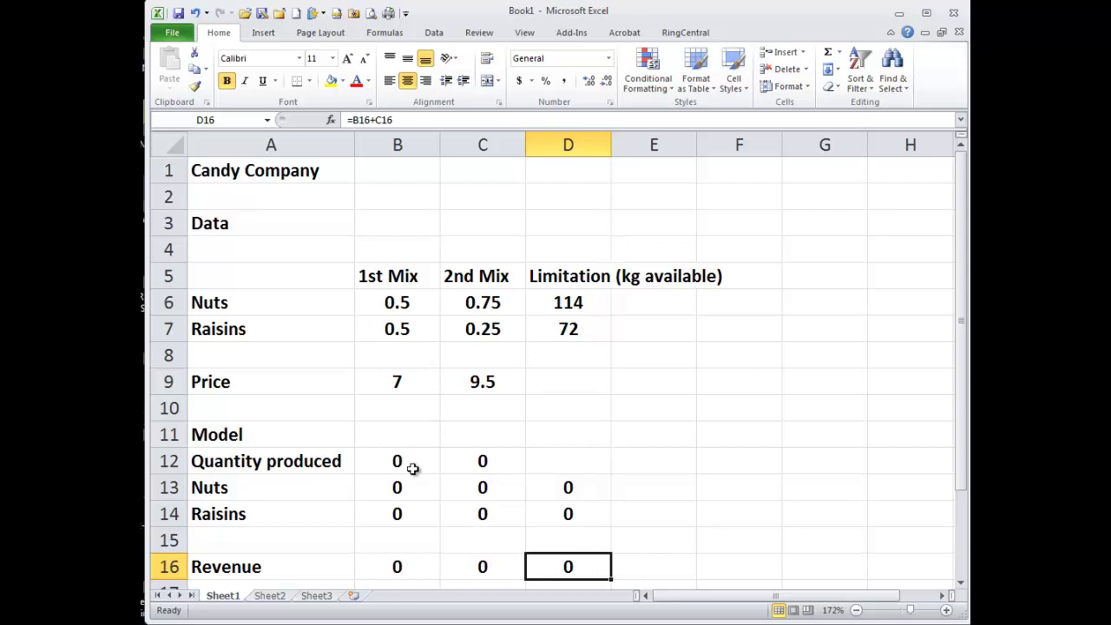
Review the usage block B13:C14, the total revenue in D16 and the ingredient totals in D13:D14
{"action": "left_click_drag", "start_coordinate": [414, 485], "coordinate": [470, 510]}
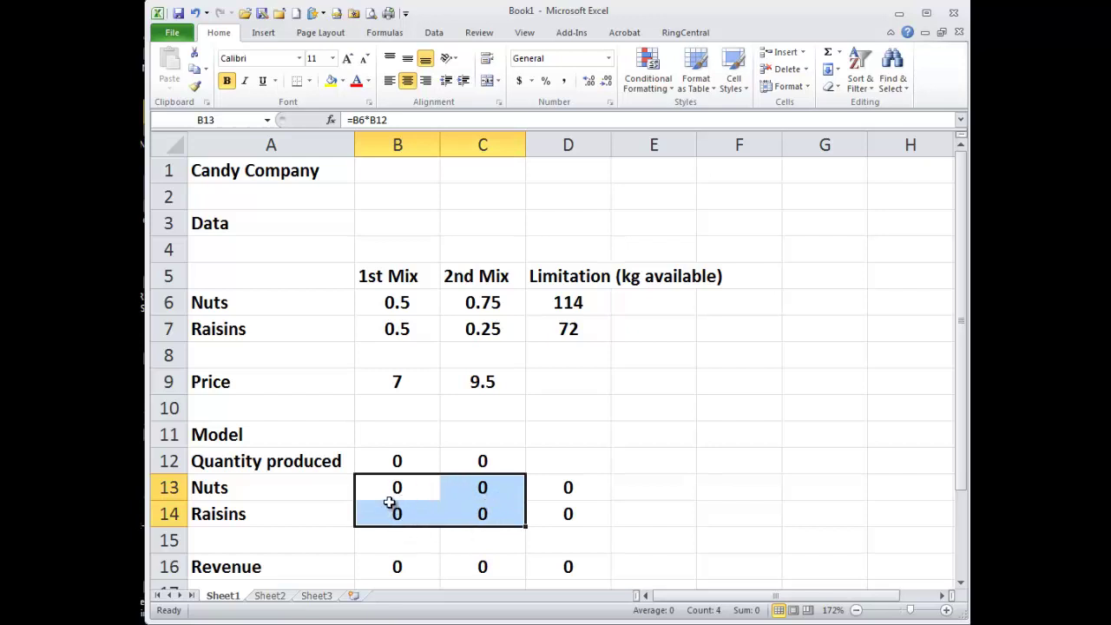
{"action": "left_click", "coordinate": [560, 567]}
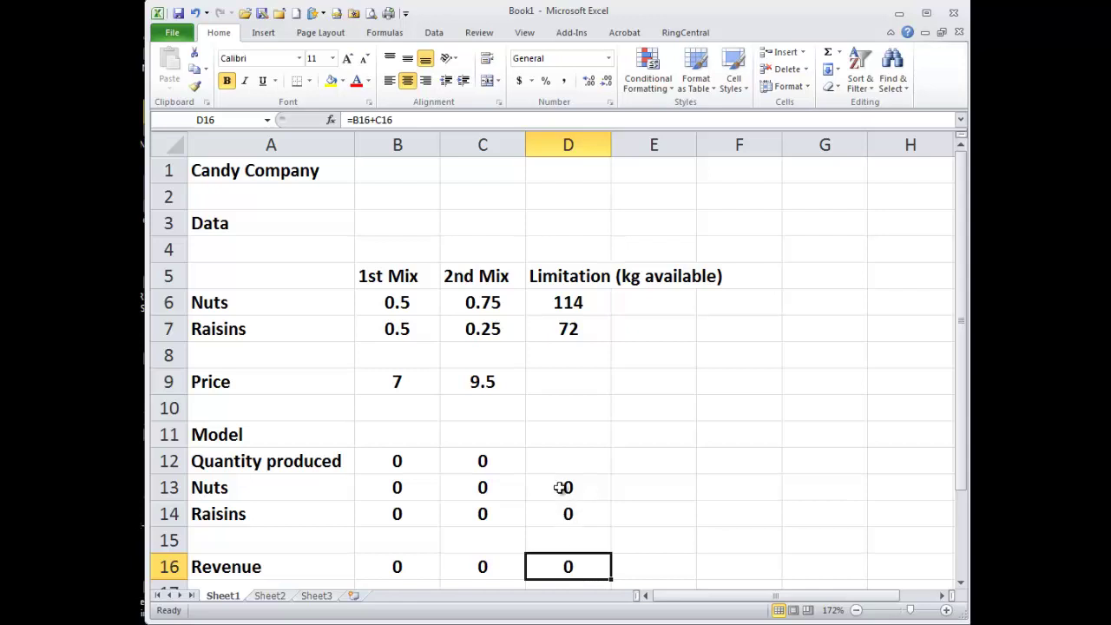
{"action": "left_click_drag", "start_coordinate": [559, 487], "coordinate": [554, 512]}
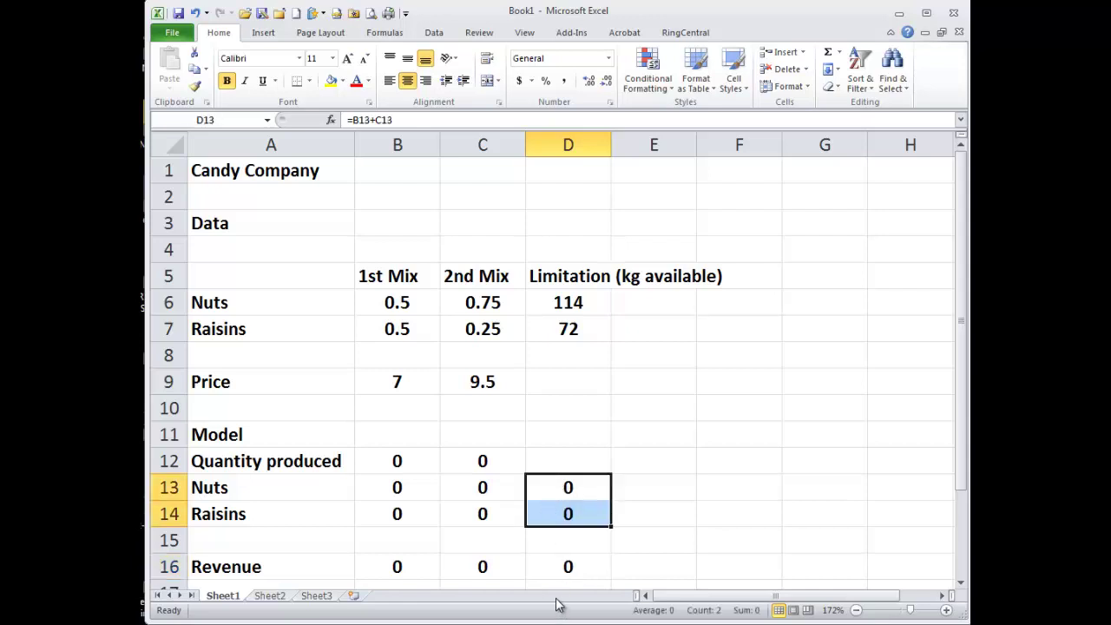
Check in the Excel add-in settings that the Solver Add-in is enabled, and accept the list of available add-ins
{"action": "left_click", "coordinate": [173, 35]}
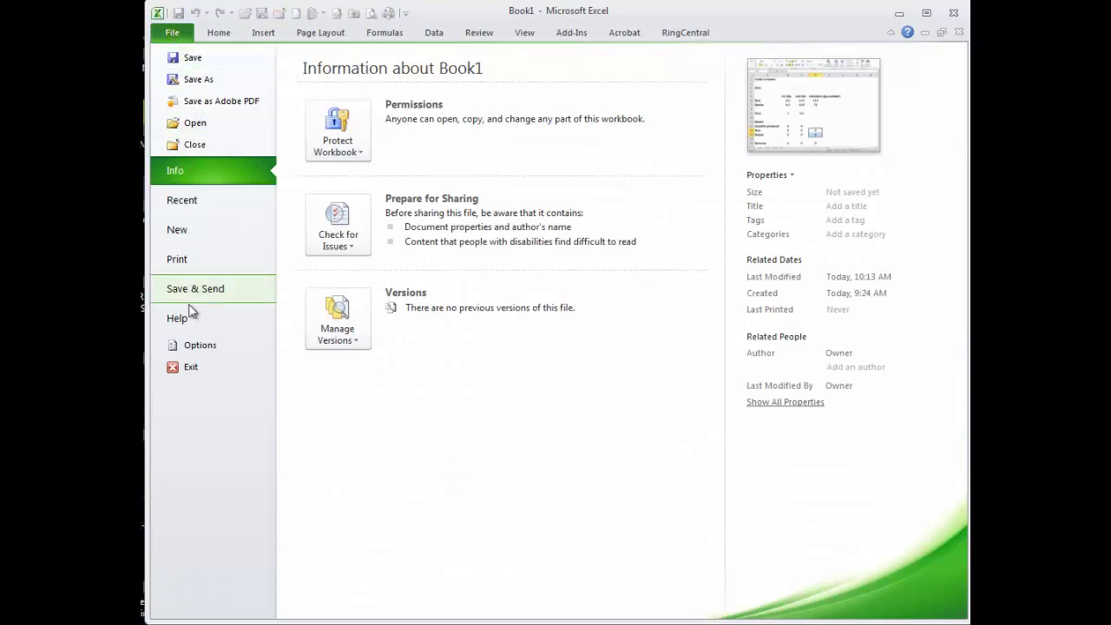
{"action": "left_click", "coordinate": [200, 346]}
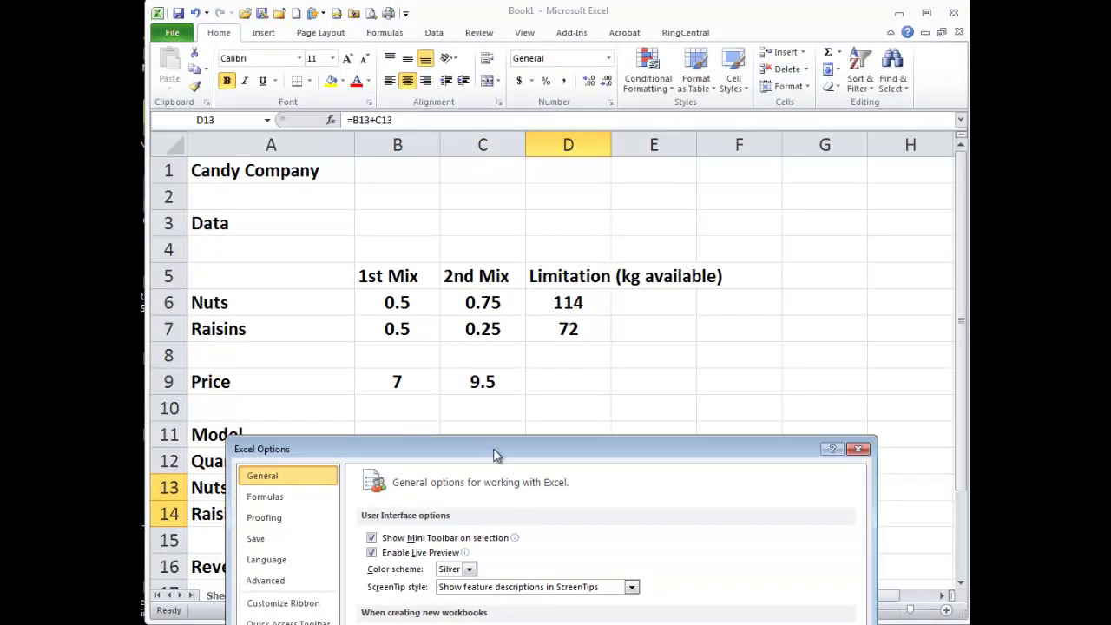
{"action": "left_click_drag", "start_coordinate": [495, 455], "coordinate": [499, 78]}
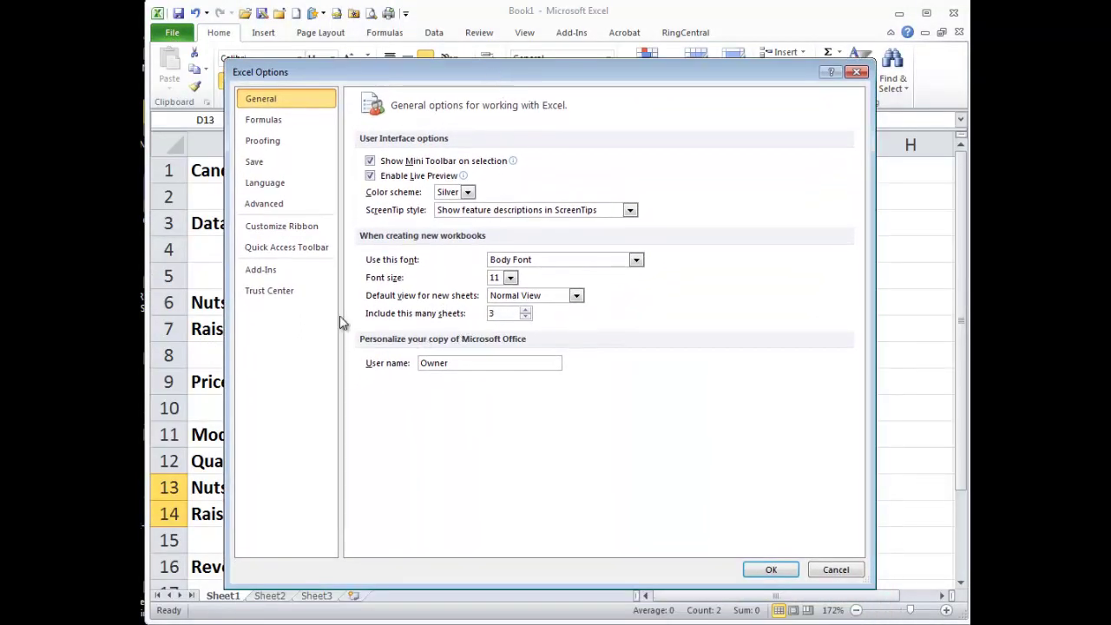
{"action": "left_click", "coordinate": [272, 274]}
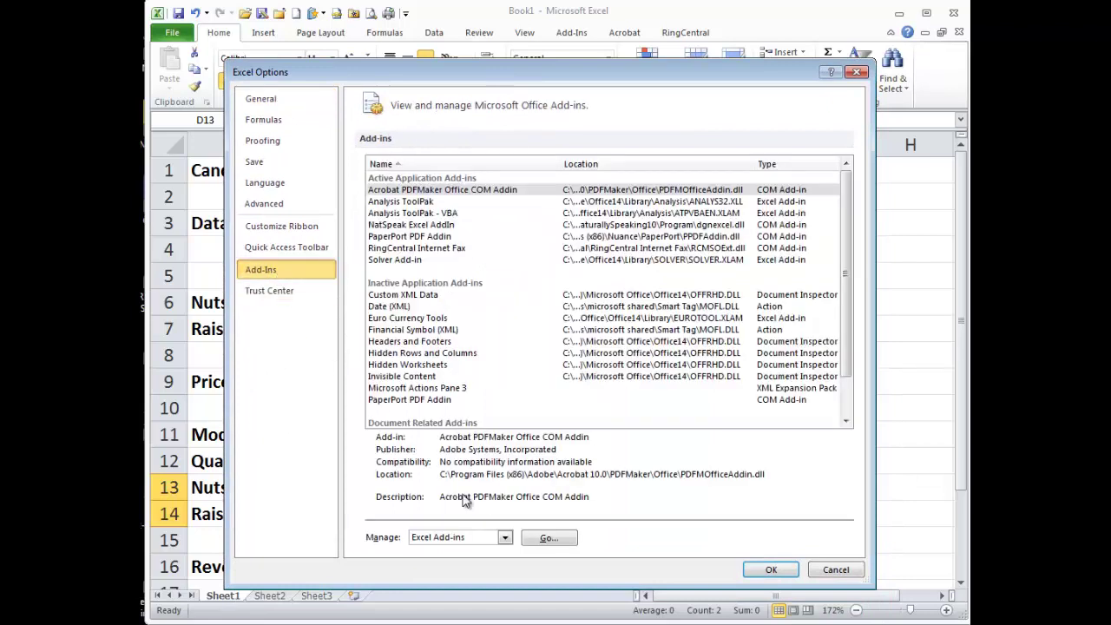
{"action": "scroll", "coordinate": [849, 333], "scroll_direction": "down", "scroll_amount": 2}
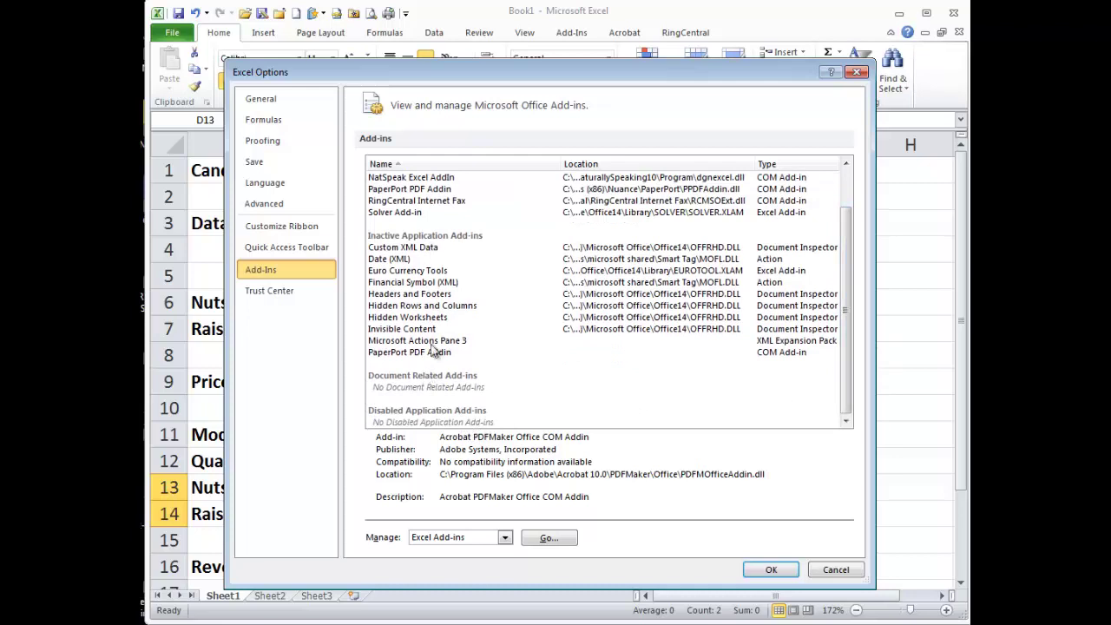
{"action": "left_click", "coordinate": [405, 213]}
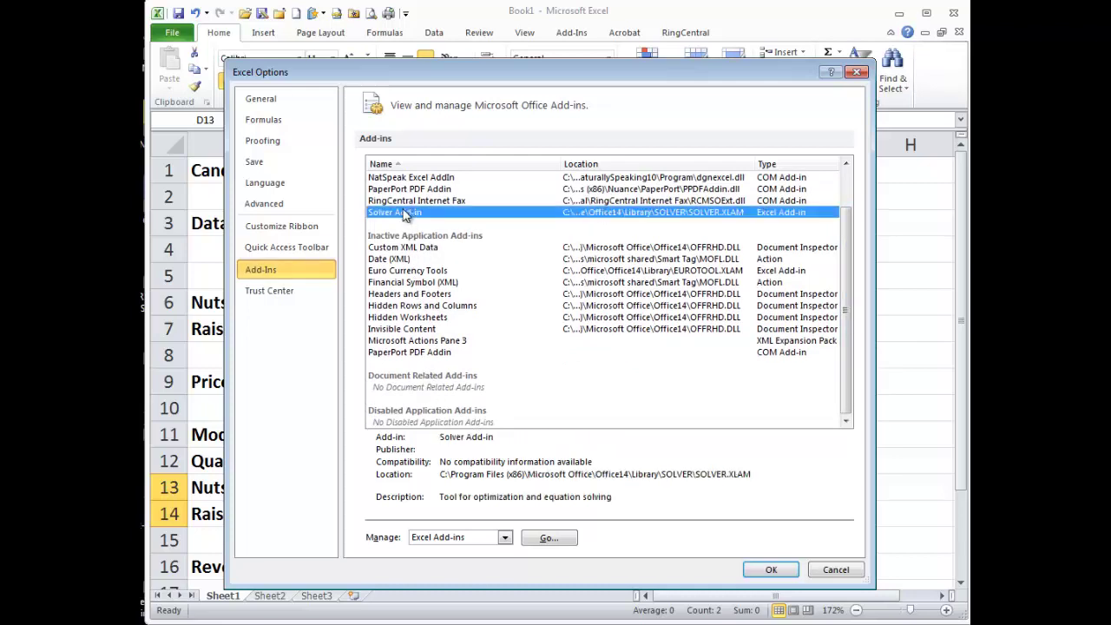
{"action": "left_click", "coordinate": [548, 540]}
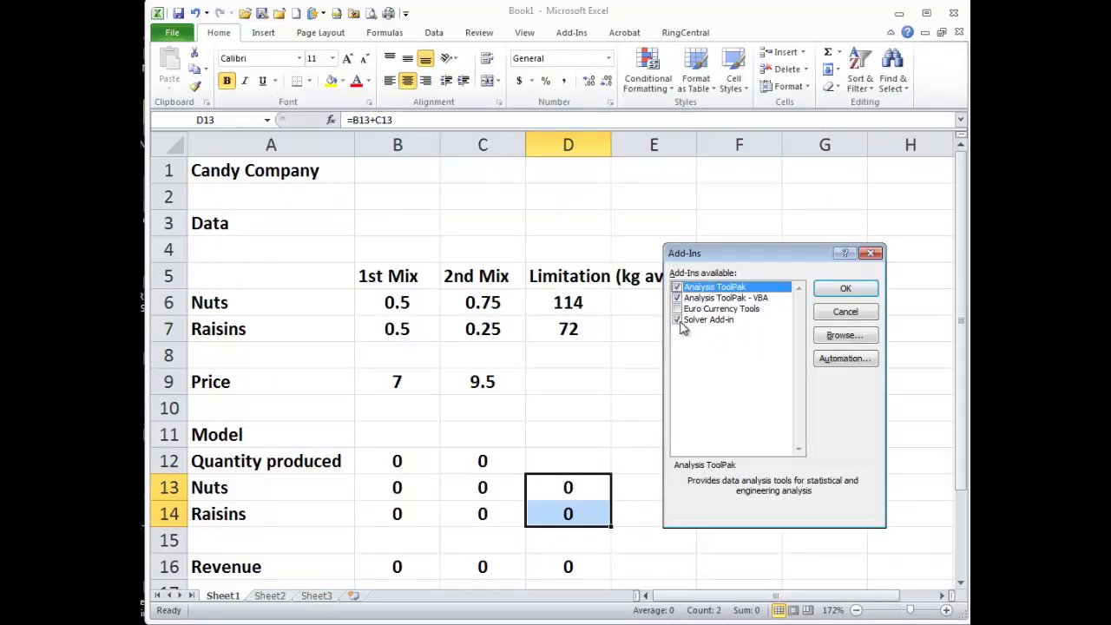
{"action": "left_click", "coordinate": [844, 289]}
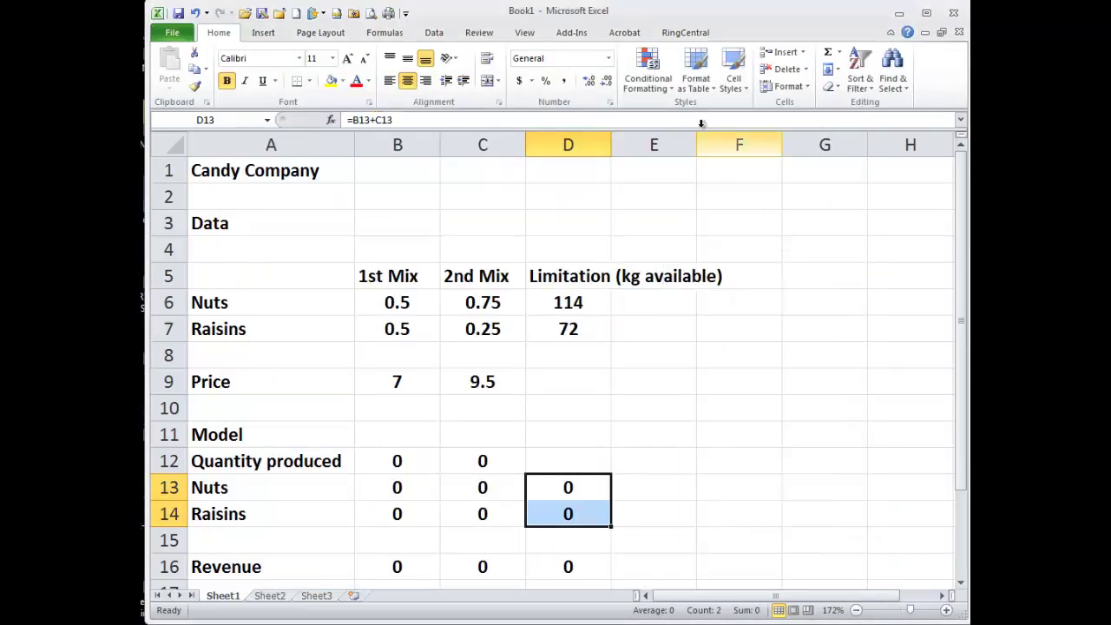
Open the Solver parameters for the model and reposition the dialog so that the data and model labels stay readable
{"action": "left_click", "coordinate": [574, 37]}
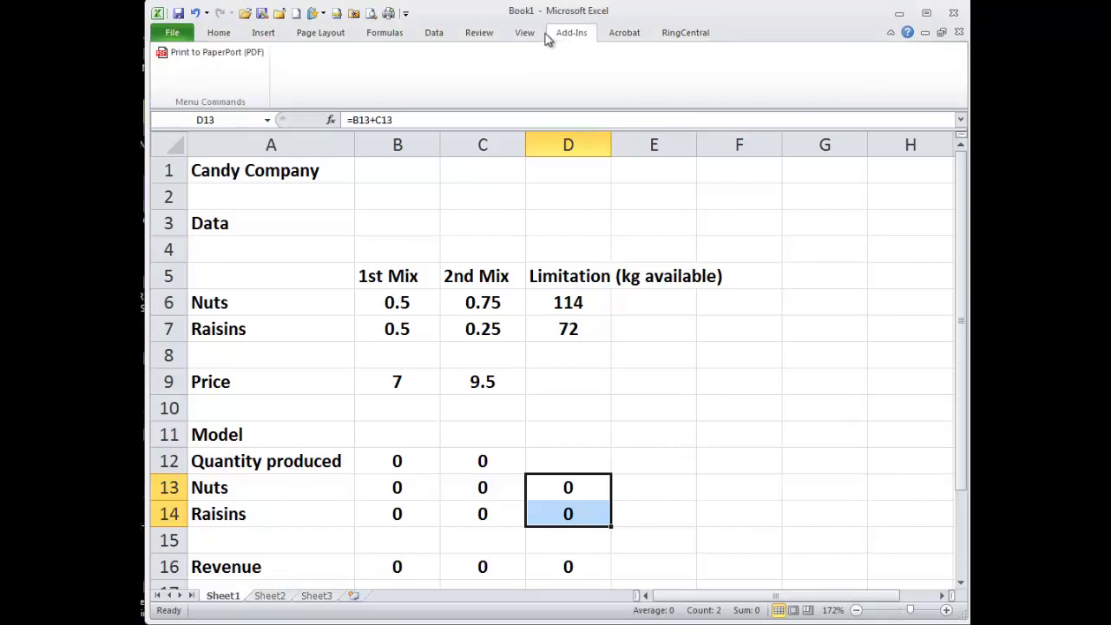
{"action": "left_click", "coordinate": [434, 33]}
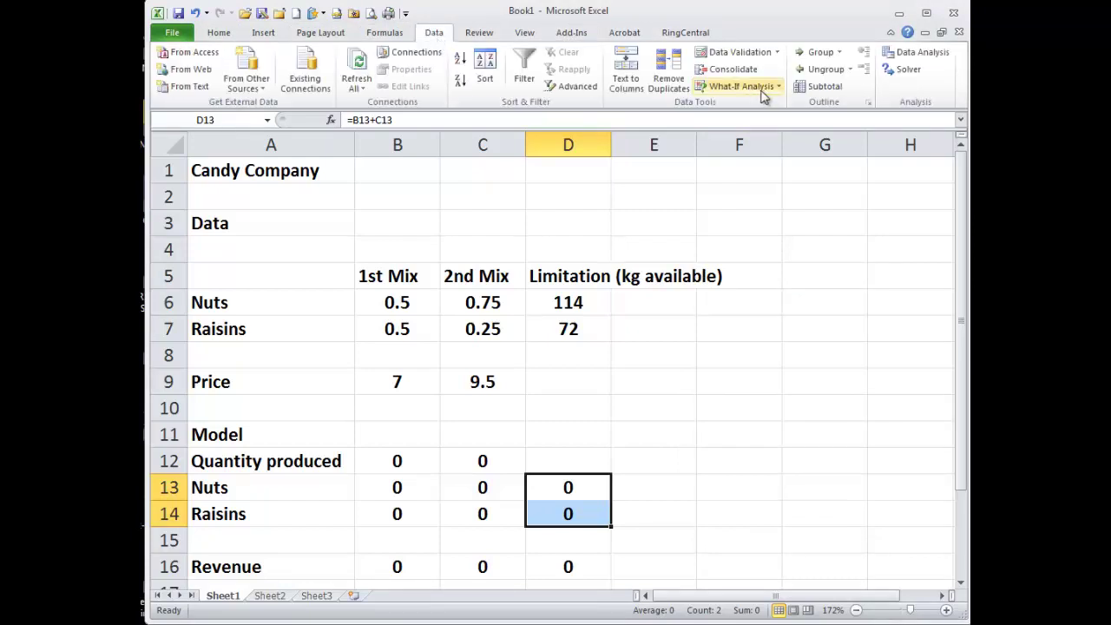
{"action": "left_click", "coordinate": [911, 75]}
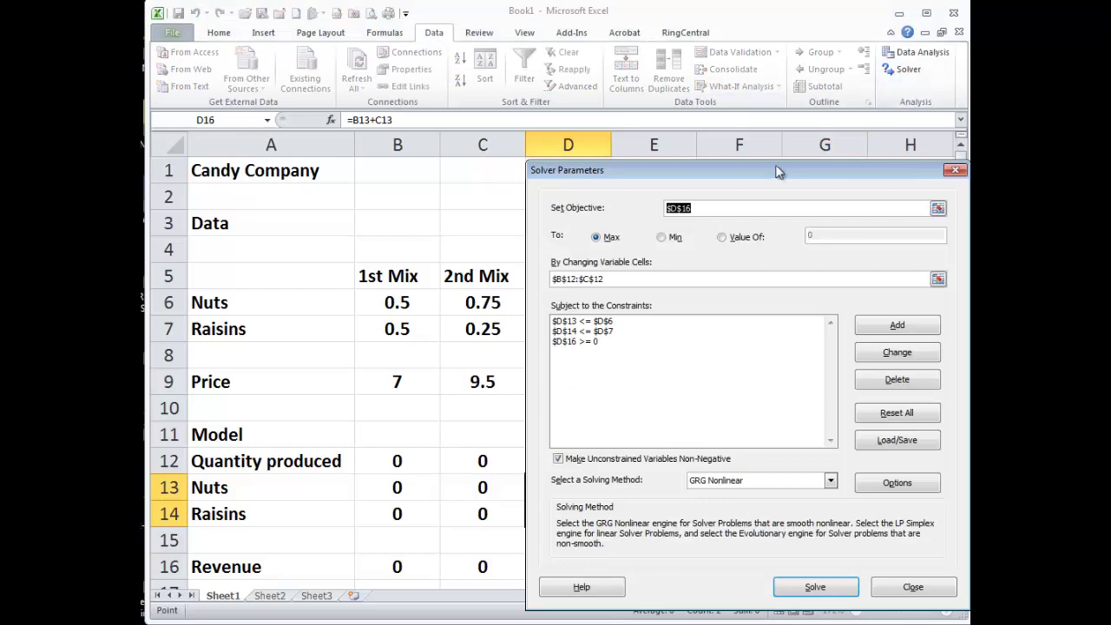
{"action": "left_click_drag", "start_coordinate": [781, 157], "coordinate": [413, 9]}
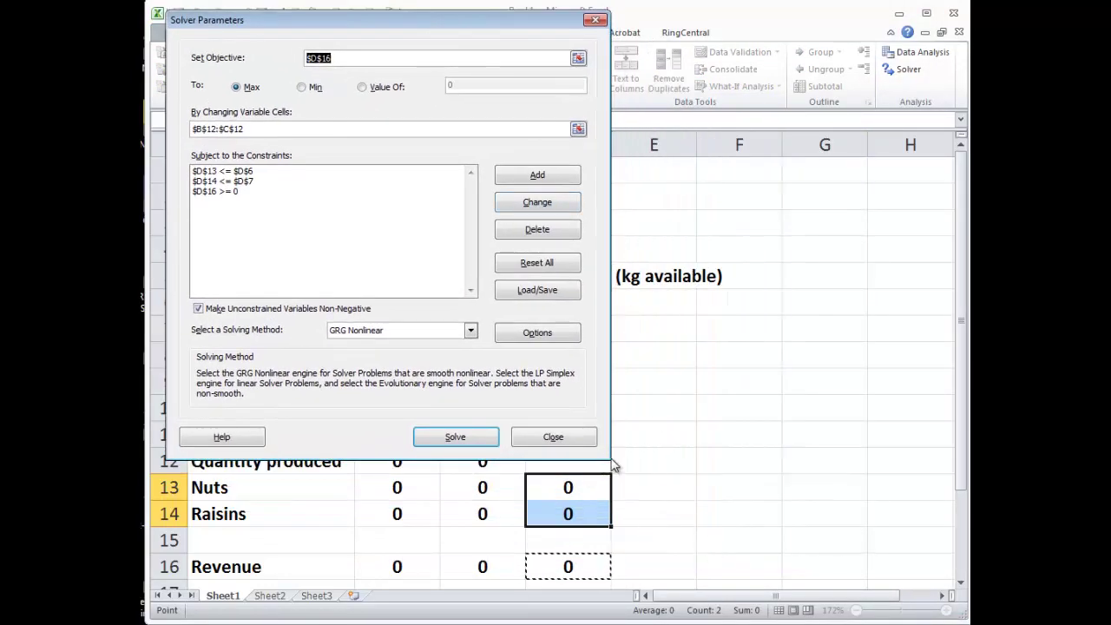
{"action": "left_click_drag", "start_coordinate": [499, 24], "coordinate": [818, 69]}
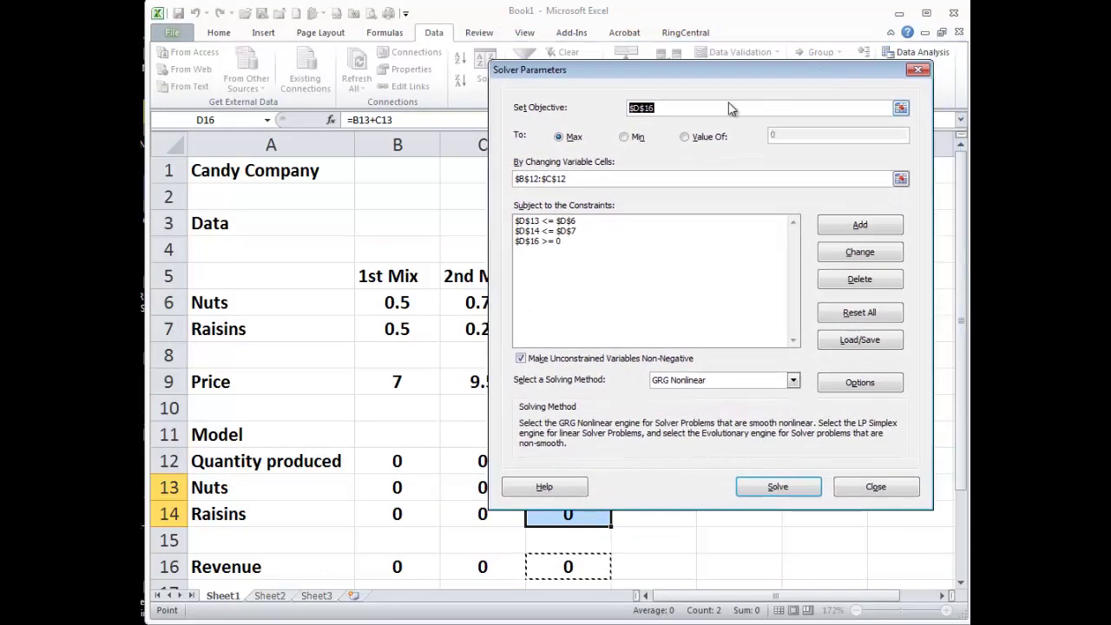
Reset all Solver options and cell selections so the objective, variable cells and constraints are empty
{"action": "key", "text": "Delete"}
{"action": "left_click", "coordinate": [841, 312]}
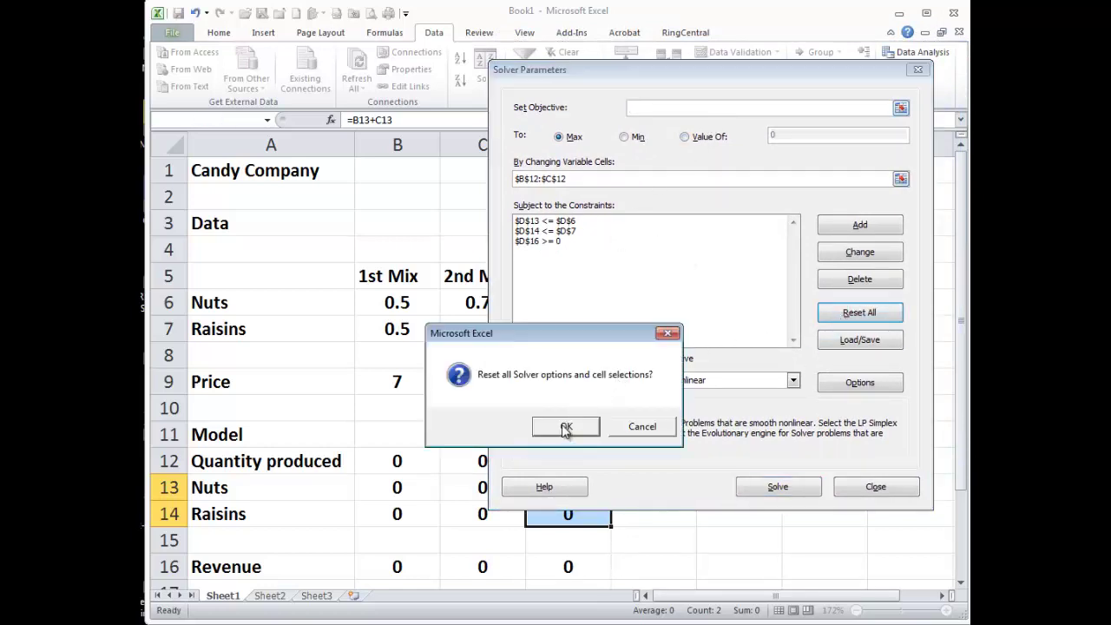
{"action": "left_click", "coordinate": [565, 428]}
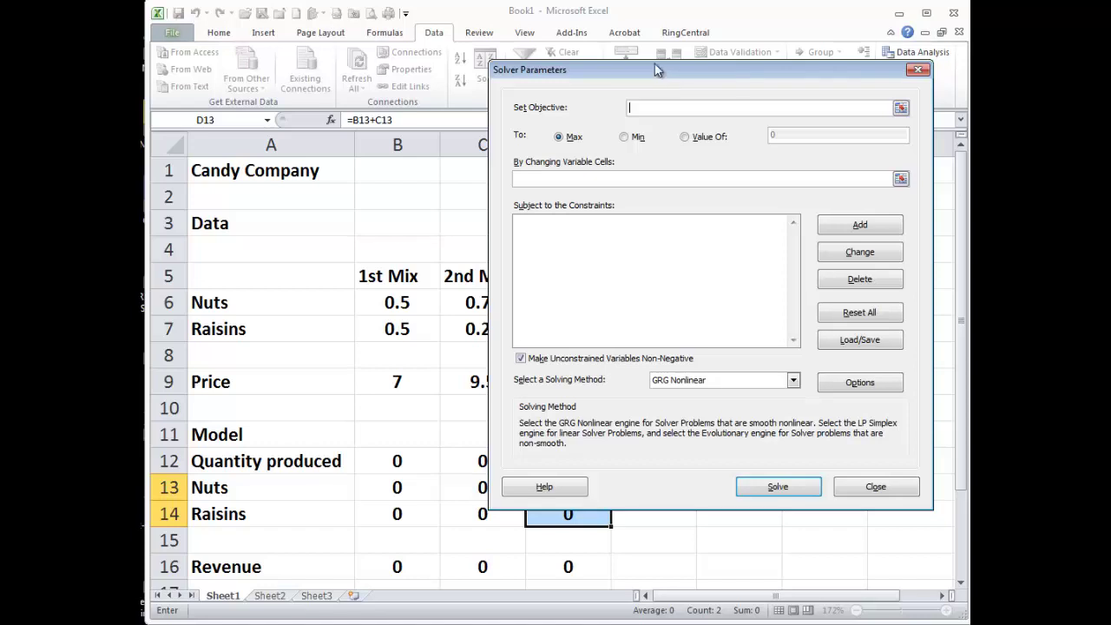
Set the Solver objective to maximize total revenue in D16 by changing the produced quantities in B12:C12
{"action": "left_click_drag", "start_coordinate": [657, 70], "coordinate": [635, 53]}
{"action": "left_click", "coordinate": [541, 566]}
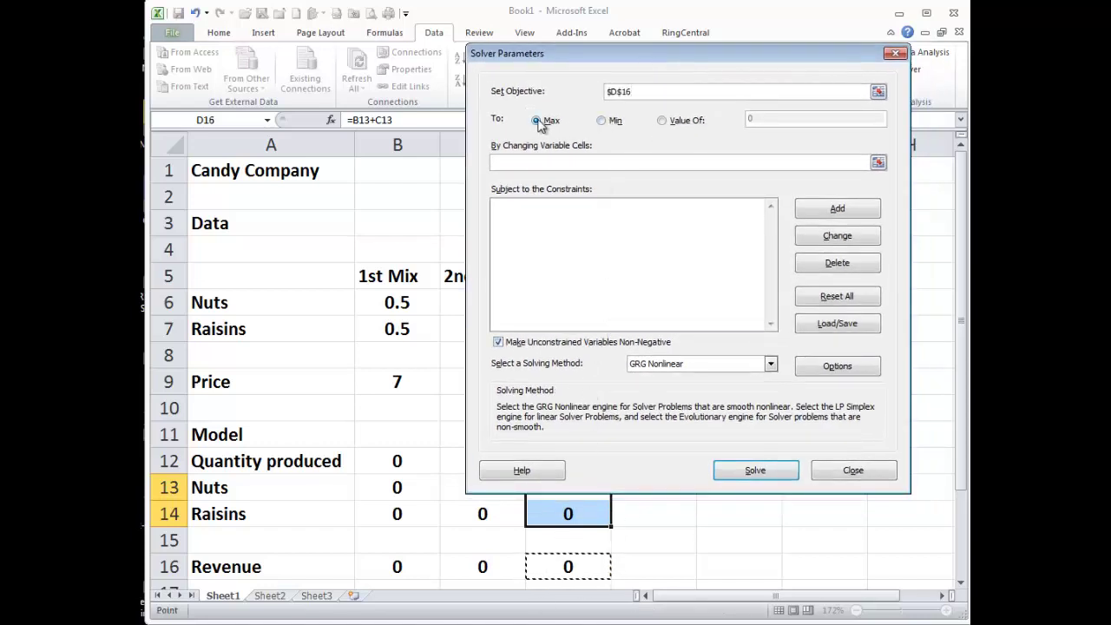
{"action": "left_click", "coordinate": [526, 162]}
{"action": "left_click_drag", "start_coordinate": [405, 459], "coordinate": [476, 463]}
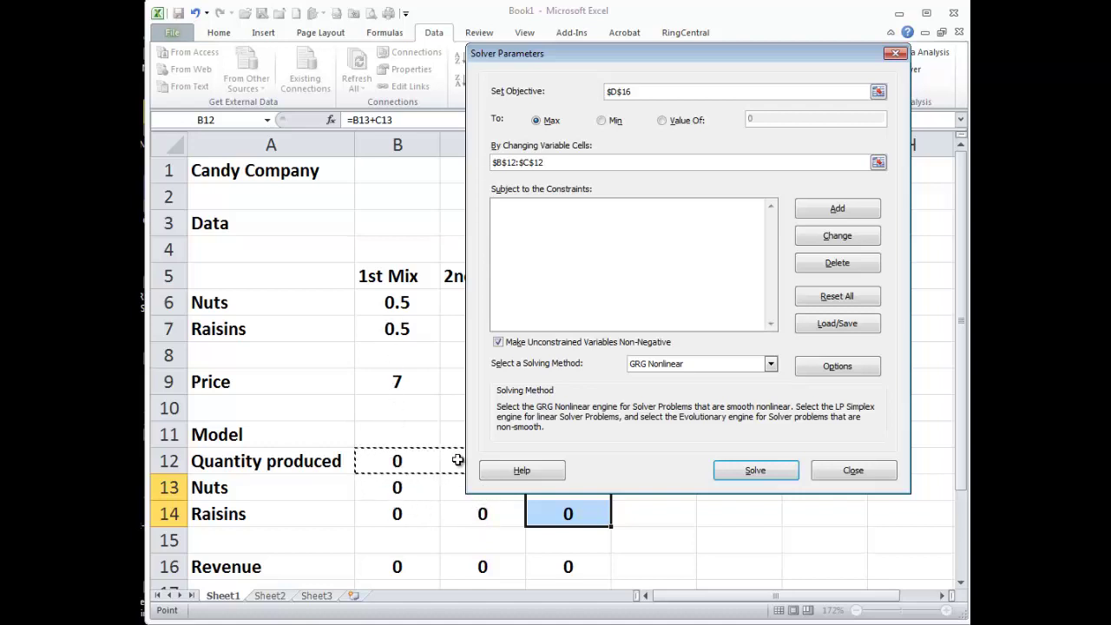
{"action": "left_click_drag", "start_coordinate": [744, 57], "coordinate": [798, 46]}
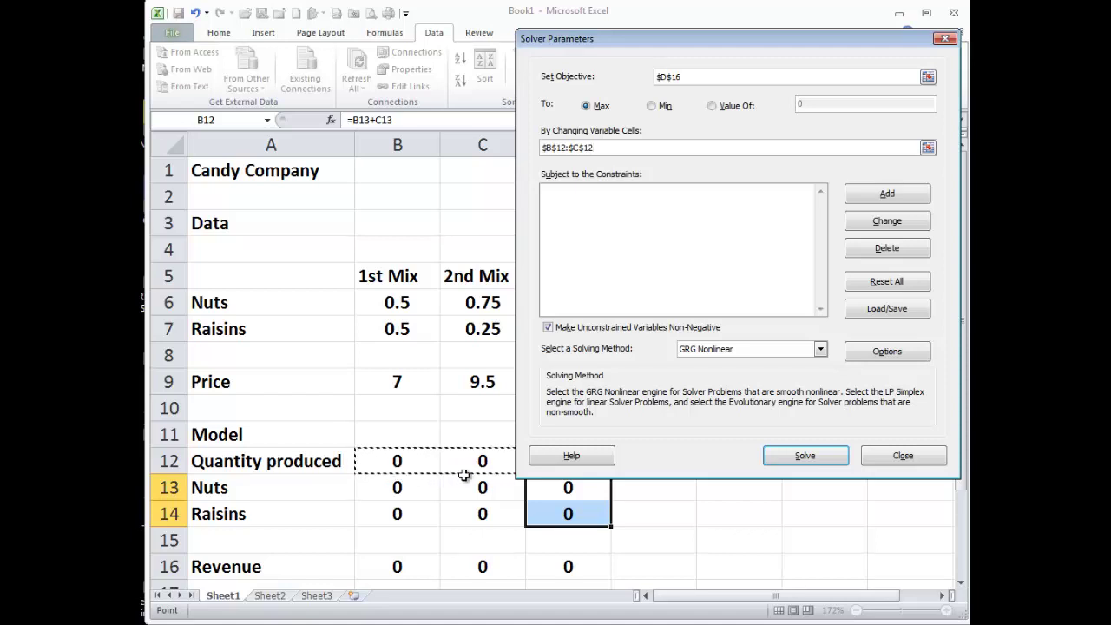
Close the Solver parameters and examine the quantity inputs B12:C12 against the calculated model cells B13:D16
{"action": "left_click", "coordinate": [882, 458]}
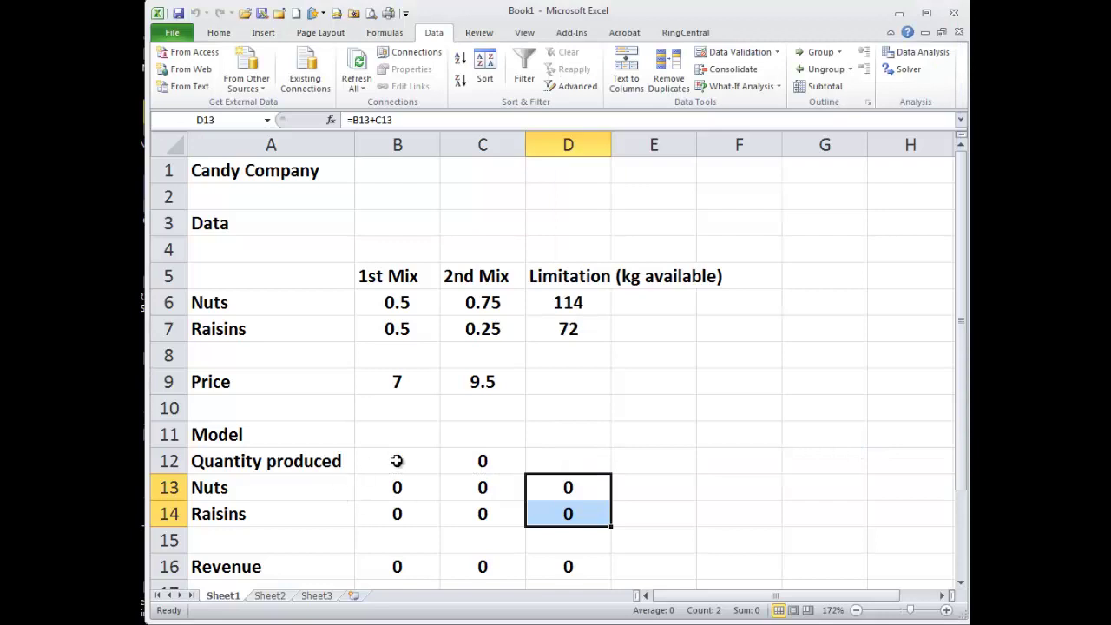
{"action": "left_click", "coordinate": [405, 461]}
{"action": "left_click", "coordinate": [474, 465]}
{"action": "left_click", "coordinate": [363, 121]}
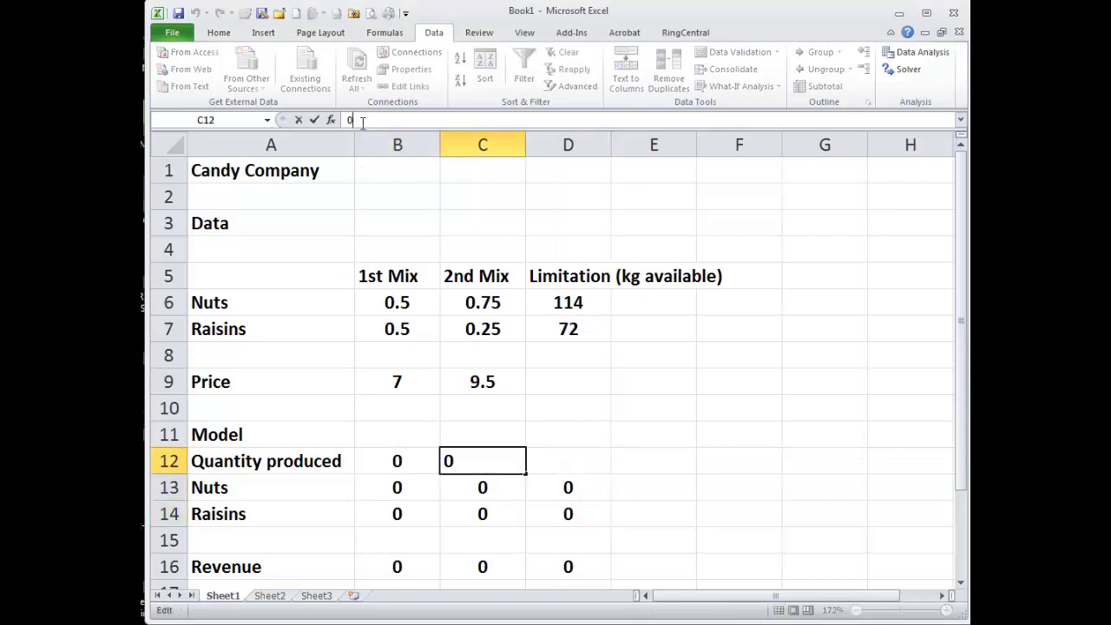
{"action": "left_click", "coordinate": [416, 461]}
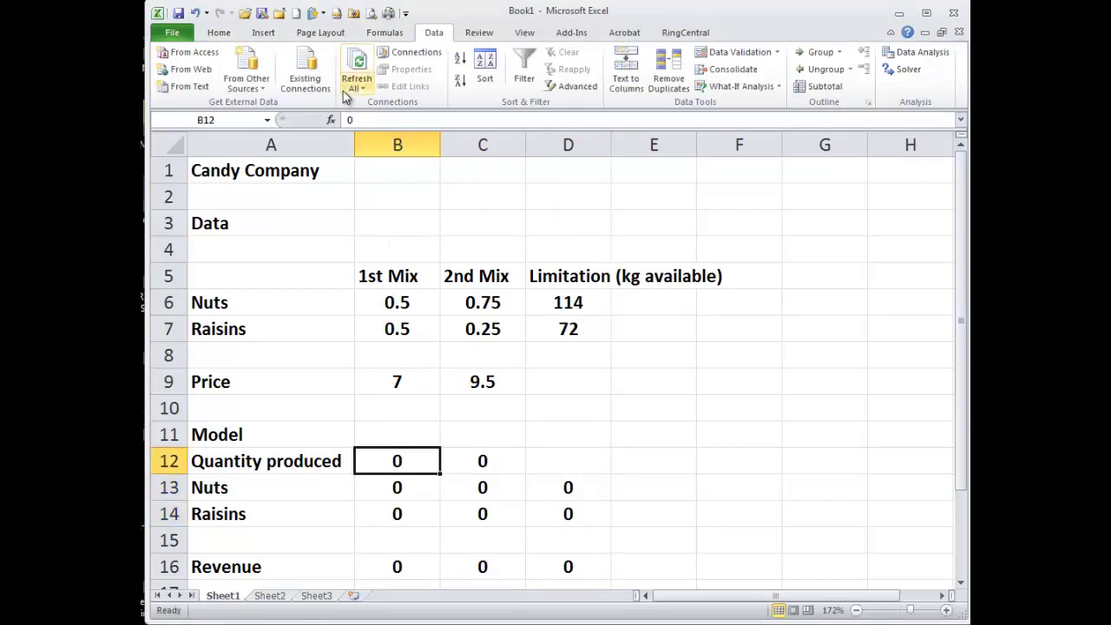
{"action": "left_click_drag", "start_coordinate": [396, 483], "coordinate": [541, 561]}
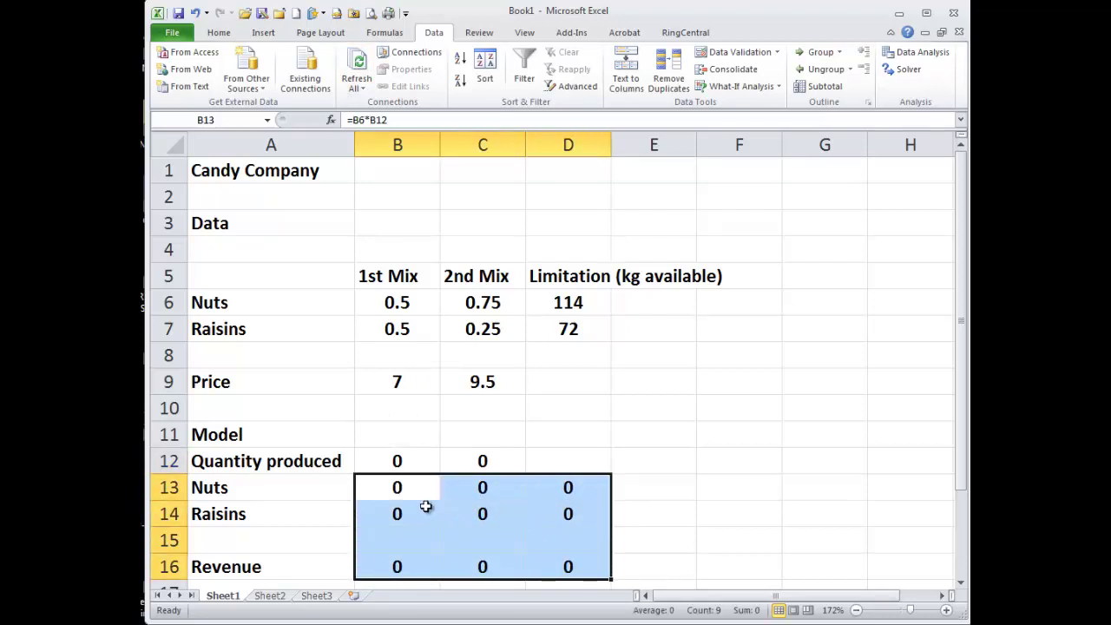
{"action": "left_click_drag", "start_coordinate": [404, 461], "coordinate": [459, 465]}
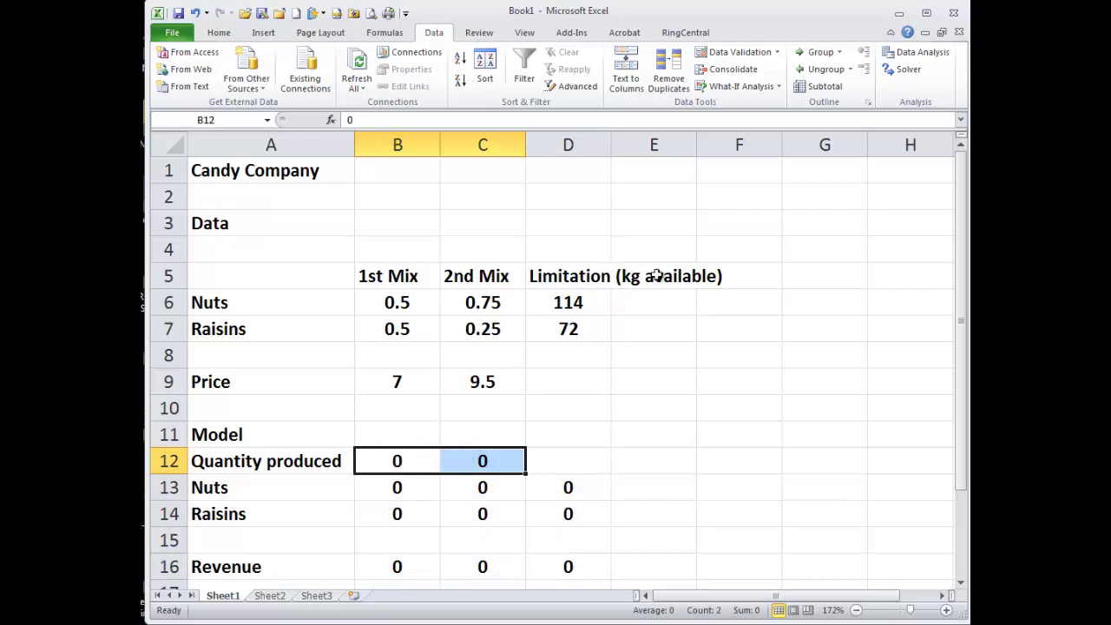
Reopen the Solver parameters and reposition the dialog over the worksheet
{"action": "left_click", "coordinate": [894, 69]}
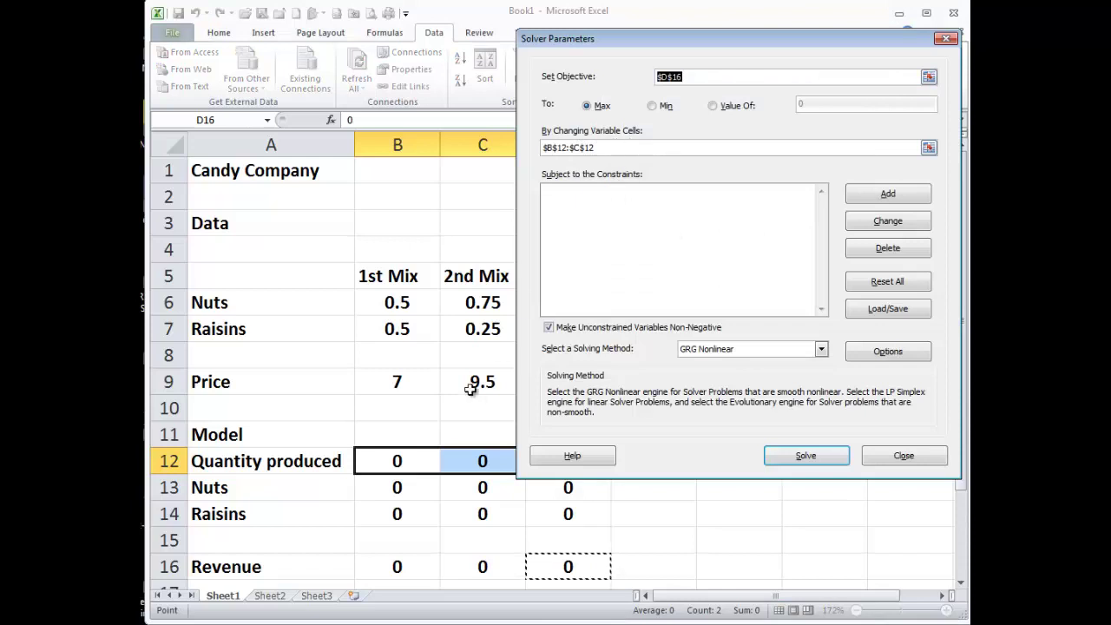
{"action": "left_click", "coordinate": [616, 231]}
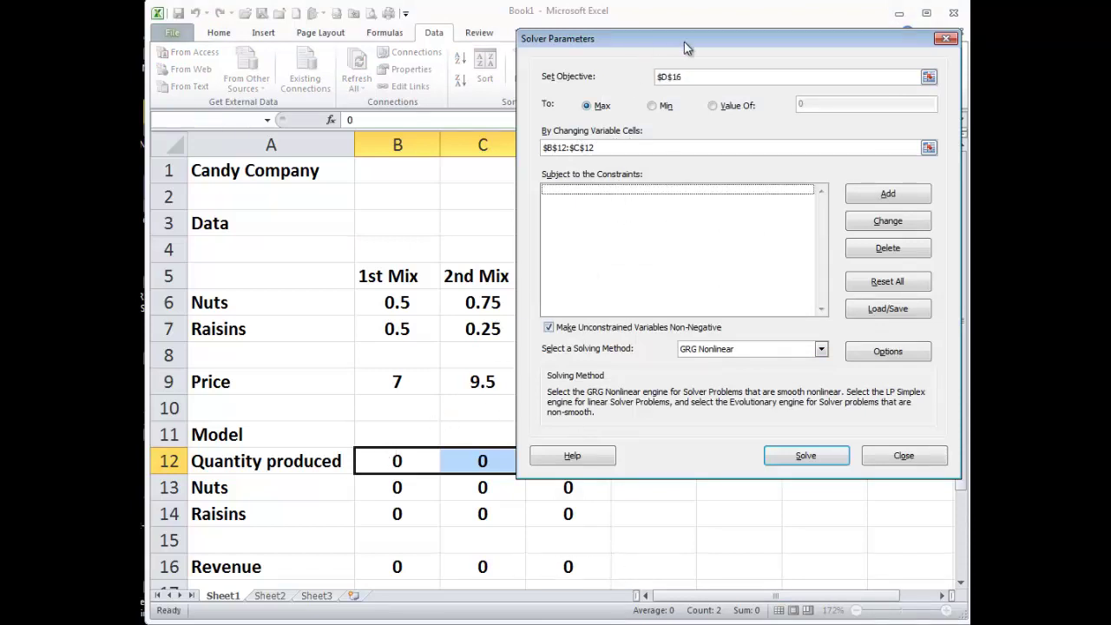
{"action": "left_click_drag", "start_coordinate": [684, 41], "coordinate": [611, 116]}
{"action": "left_click", "coordinate": [798, 278]}
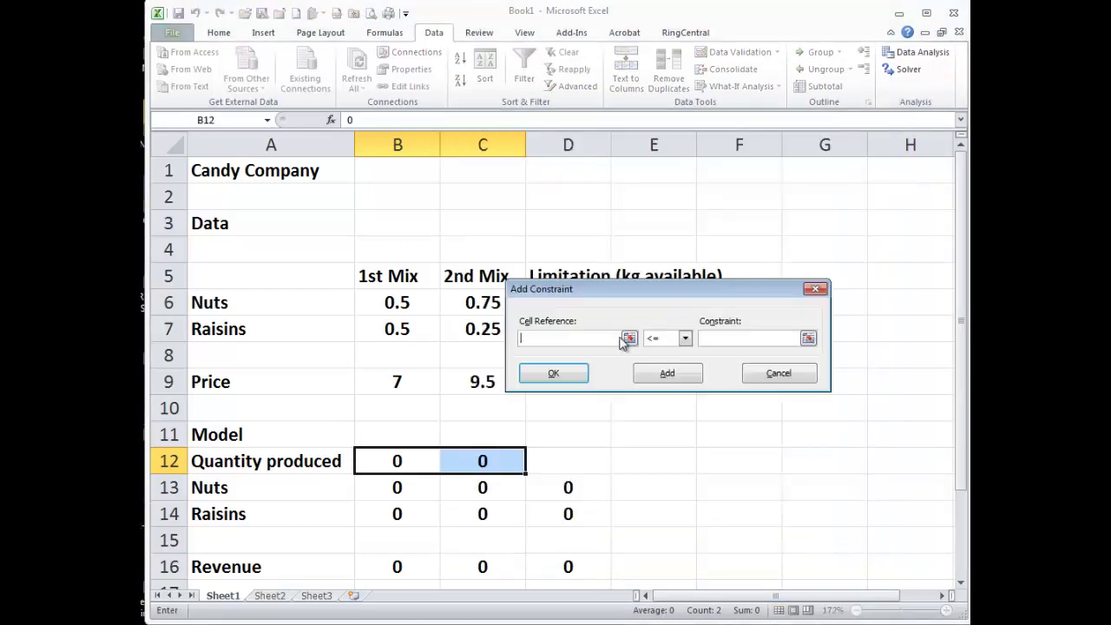
{"action": "left_click_drag", "start_coordinate": [626, 296], "coordinate": [731, 400]}
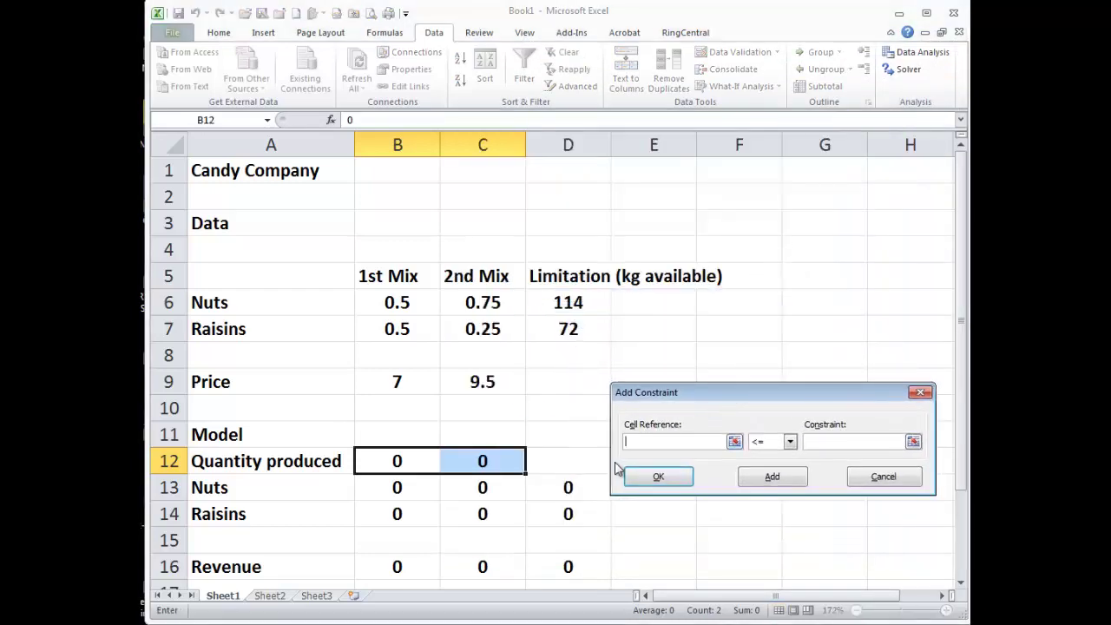
{"action": "left_click", "coordinate": [566, 488]}
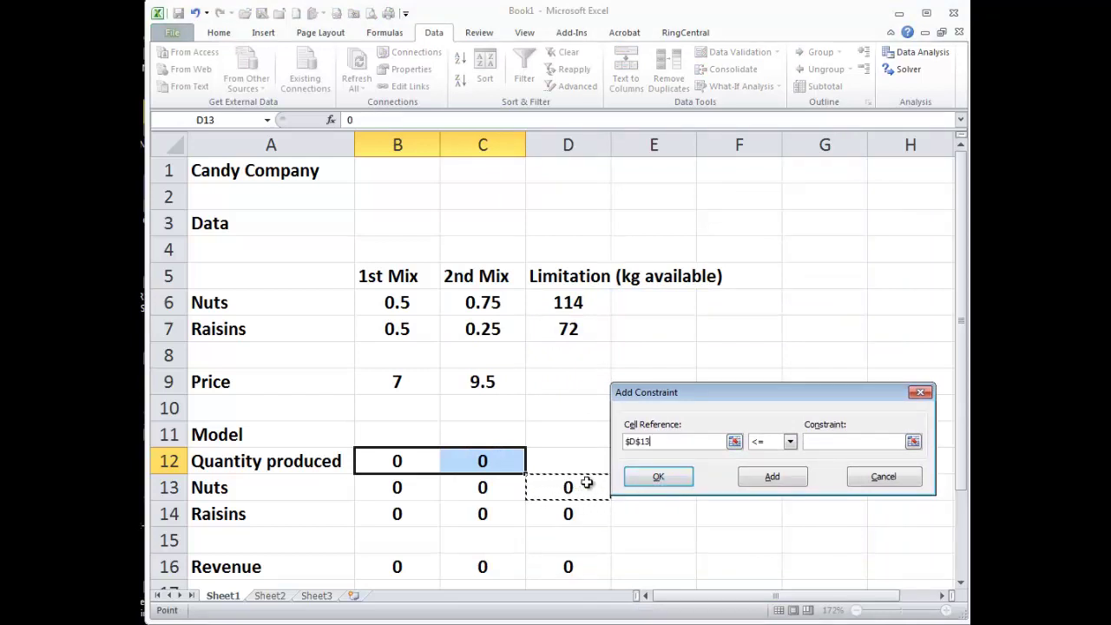
{"action": "left_click", "coordinate": [569, 302]}
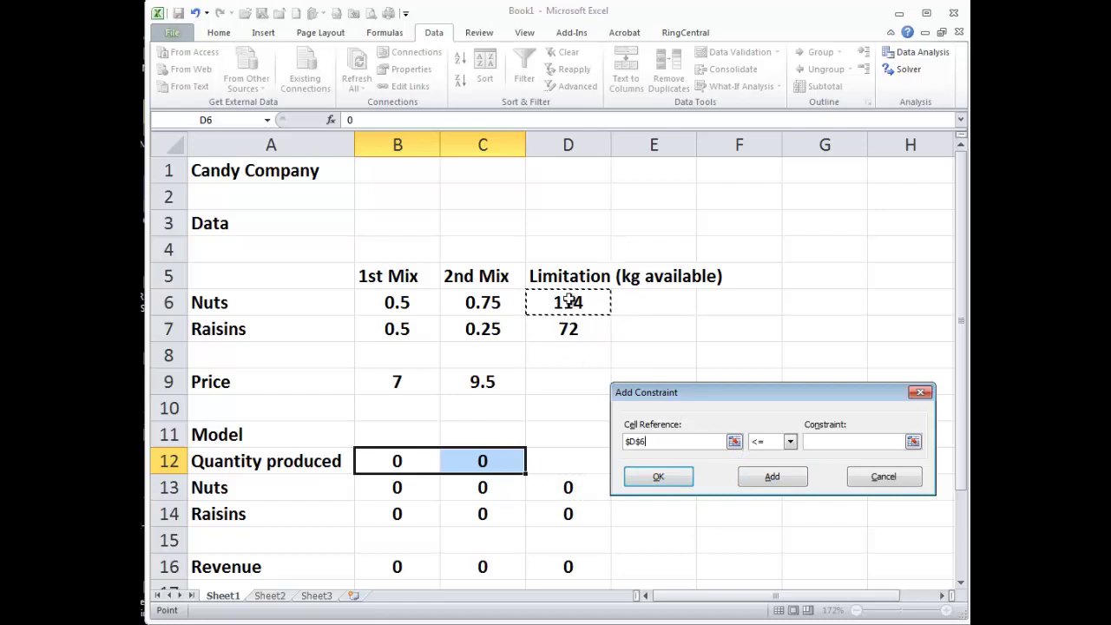
{"action": "left_click", "coordinate": [826, 443]}
{"action": "left_click", "coordinate": [859, 483]}
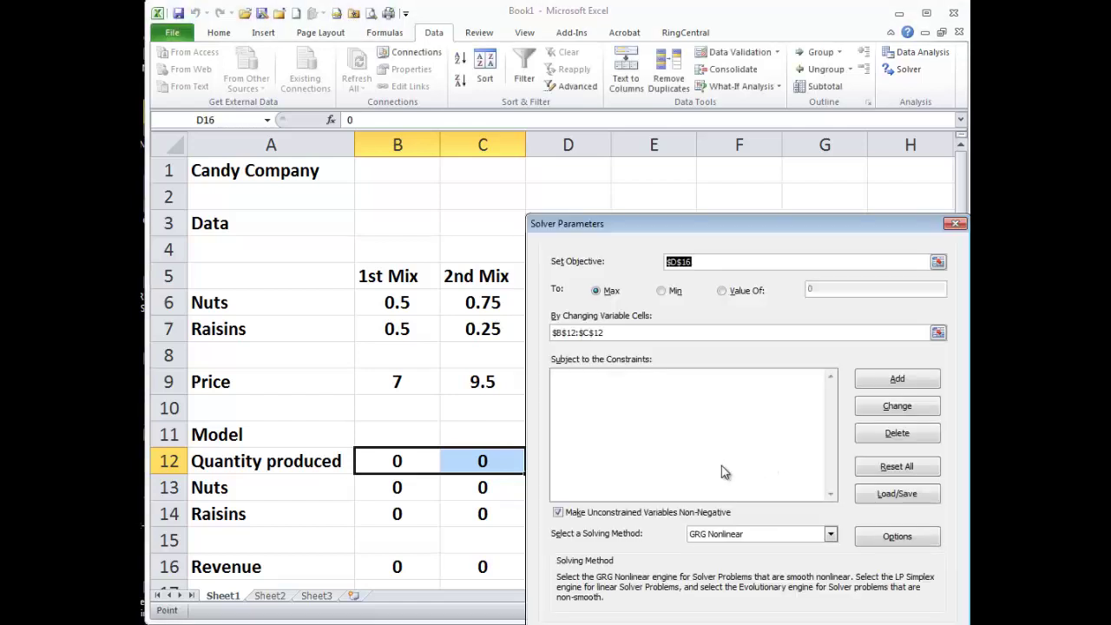
Add a Solver constraint on the nuts total as $D$13 <= $D$13, replacing the first picked limit D6
{"action": "left_click", "coordinate": [886, 382]}
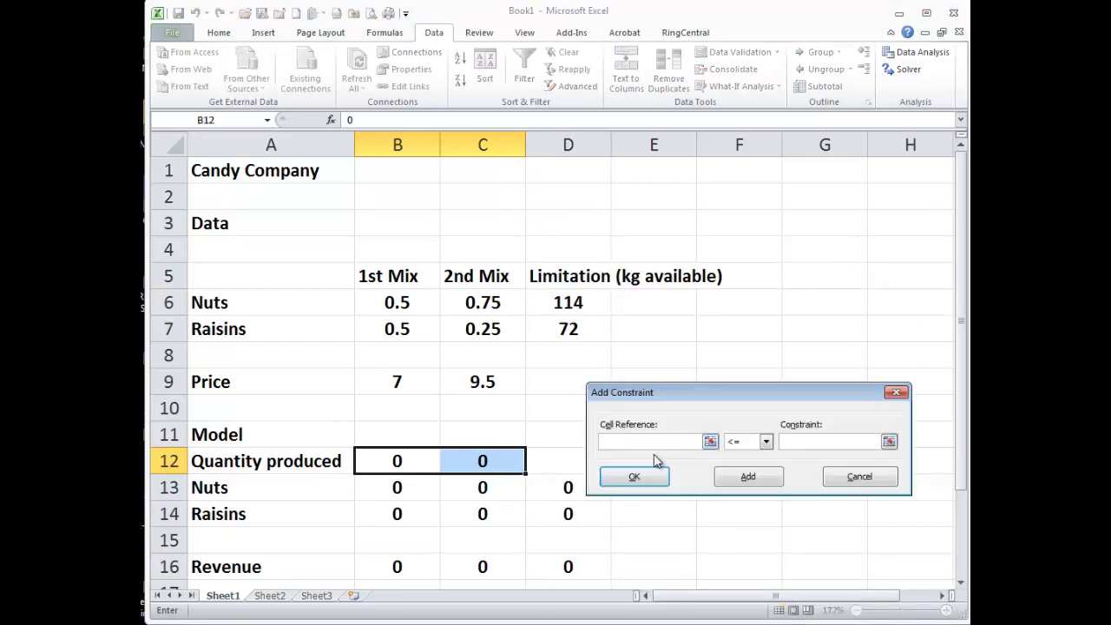
{"action": "left_click", "coordinate": [568, 488]}
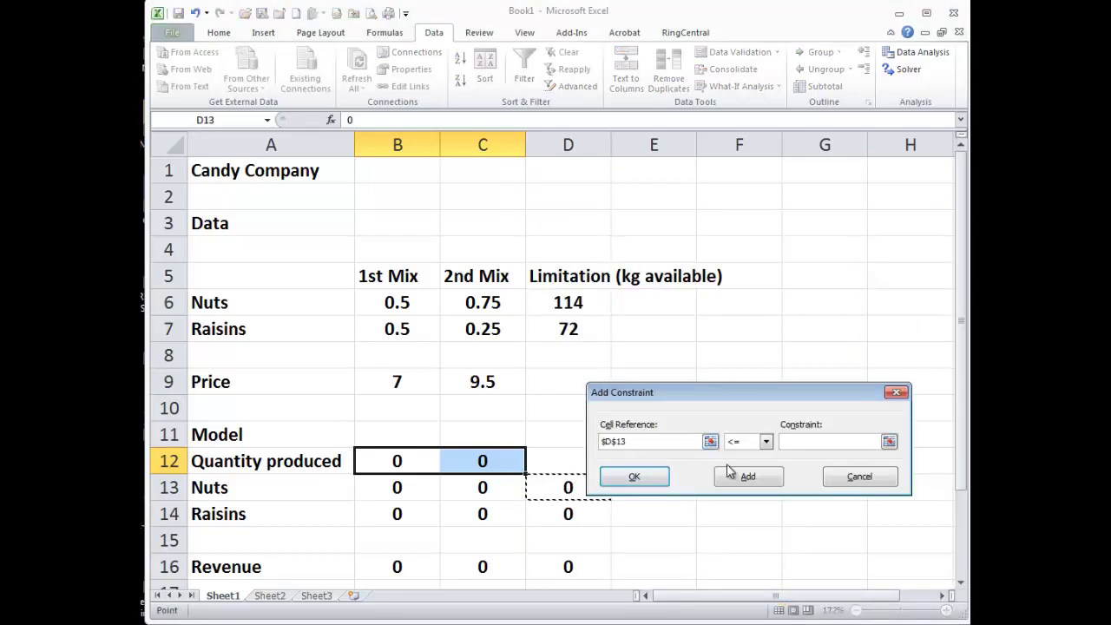
{"action": "left_click", "coordinate": [818, 443]}
{"action": "left_click", "coordinate": [569, 304]}
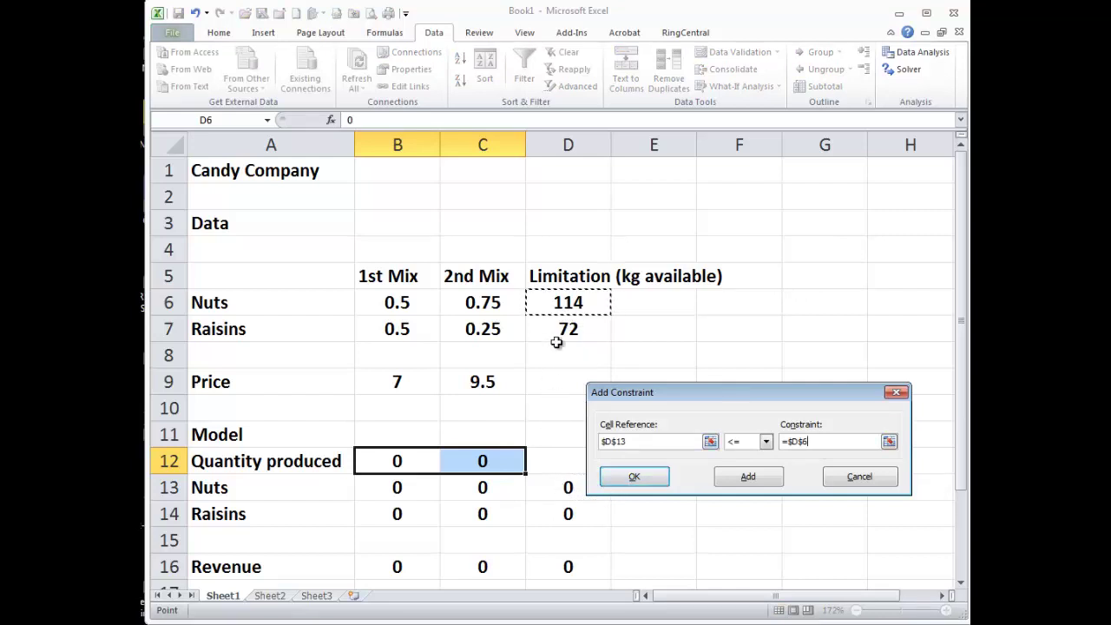
{"action": "left_click", "coordinate": [566, 488]}
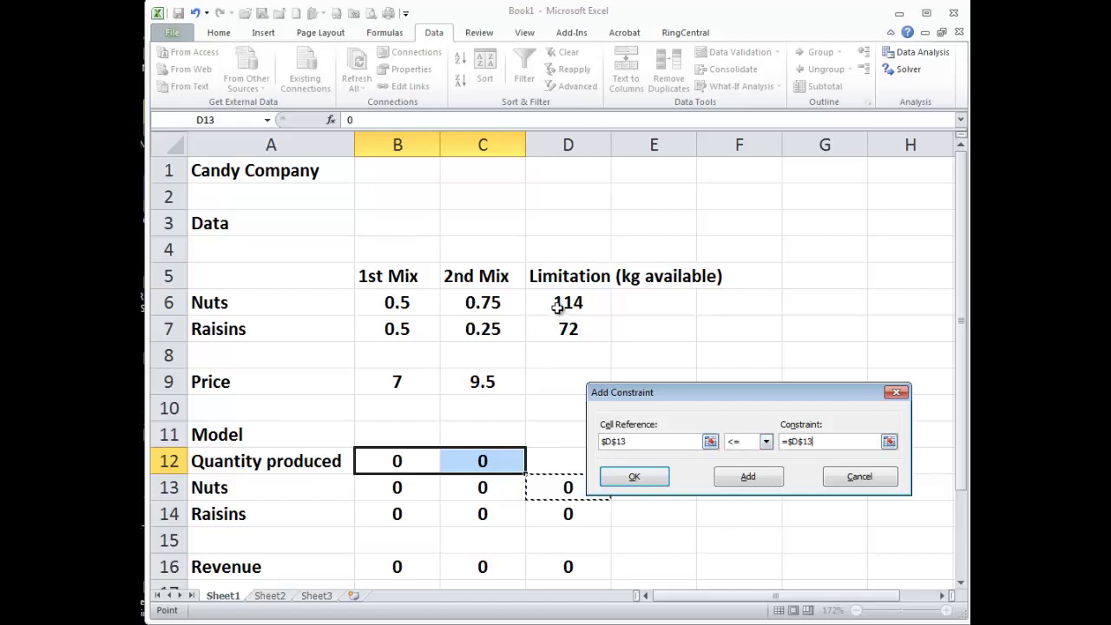
{"action": "left_click", "coordinate": [753, 478]}
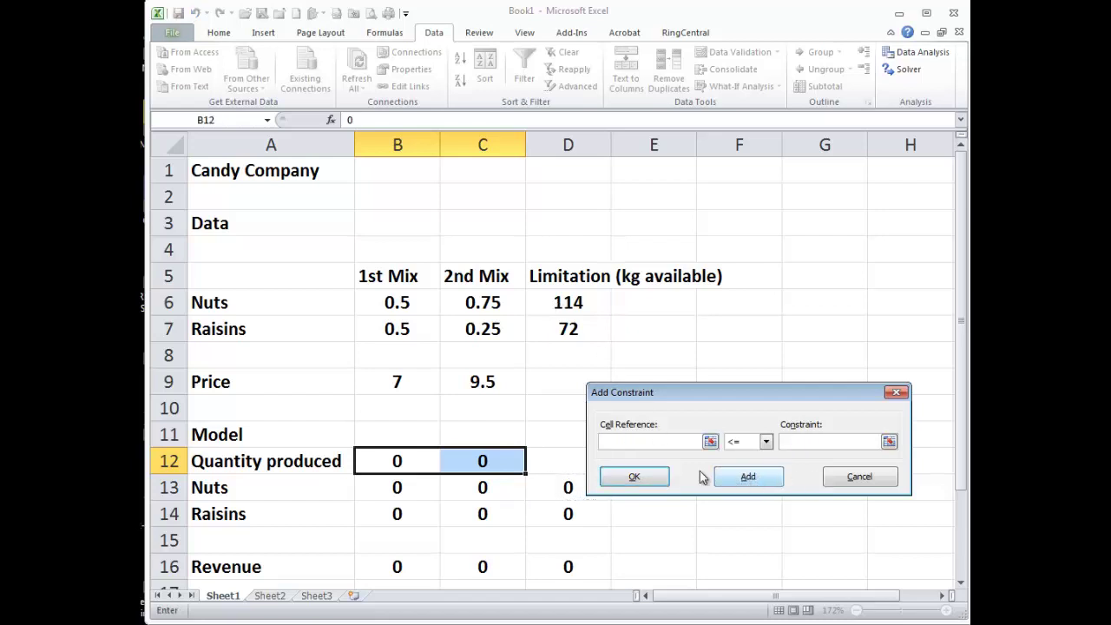
Add a Solver constraint keeping the raisins total within the available amount, $D$14 <= $D$7
{"action": "left_click", "coordinate": [567, 516]}
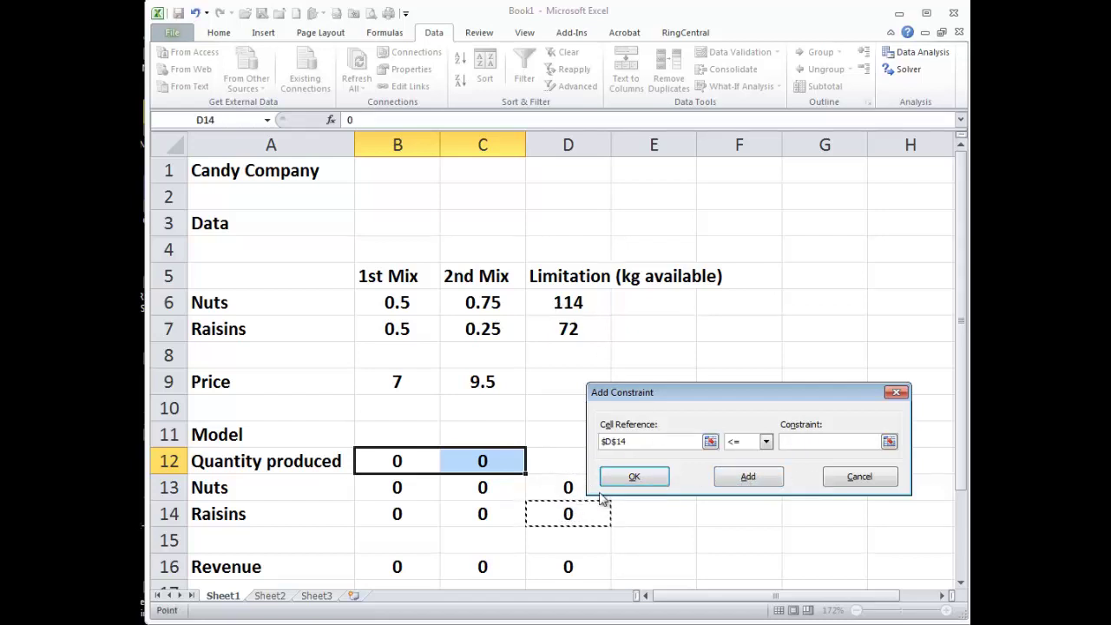
{"action": "left_click", "coordinate": [806, 440]}
{"action": "left_click", "coordinate": [562, 342]}
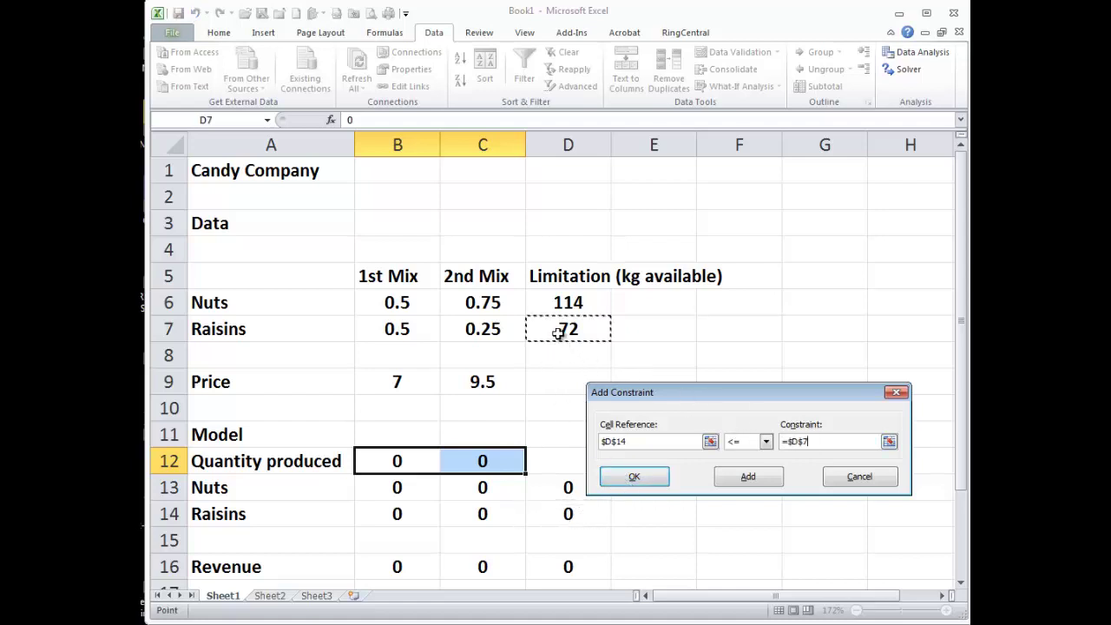
{"action": "left_click", "coordinate": [734, 483]}
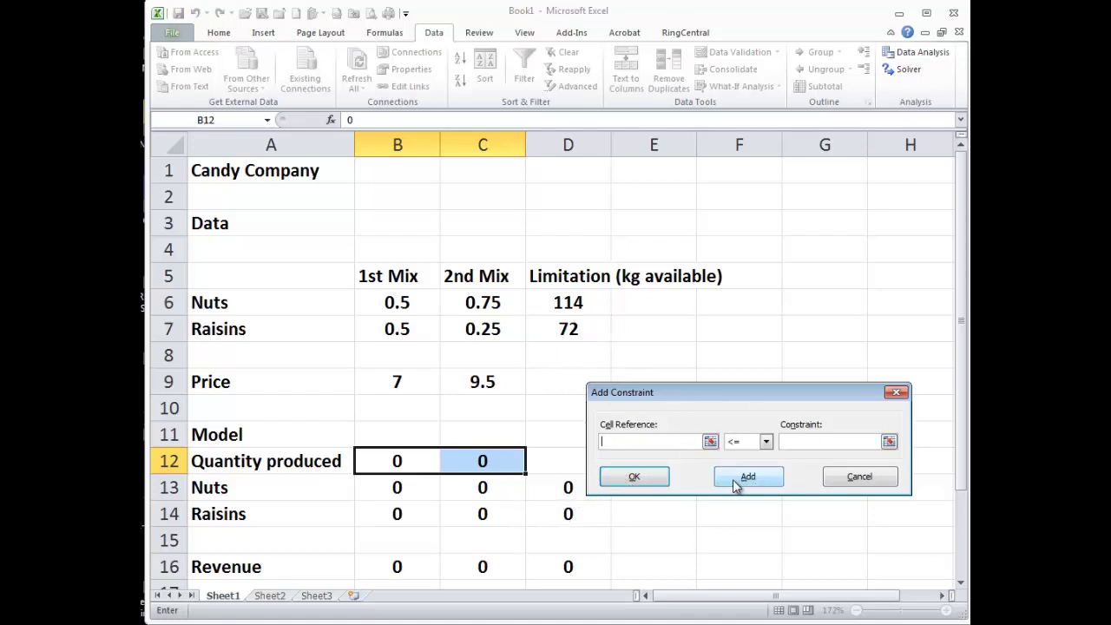
Add a constraint keeping total revenue non-negative, $D$16 >= 0, and return to the Solver parameters
{"action": "left_click", "coordinate": [588, 566]}
{"action": "left_click", "coordinate": [766, 440]}
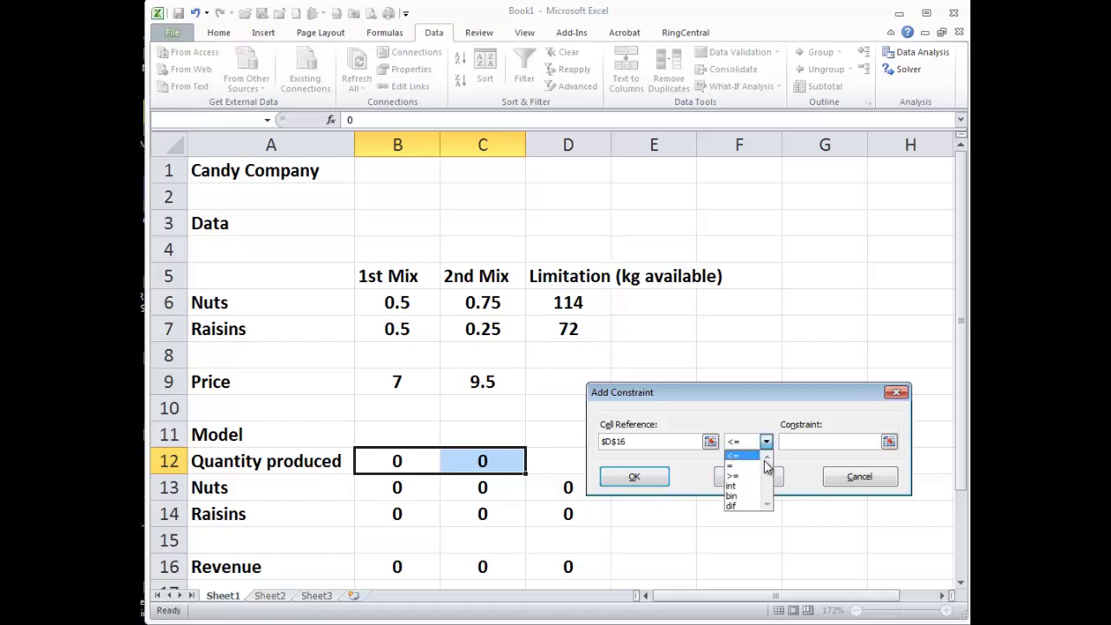
{"action": "left_click", "coordinate": [767, 480]}
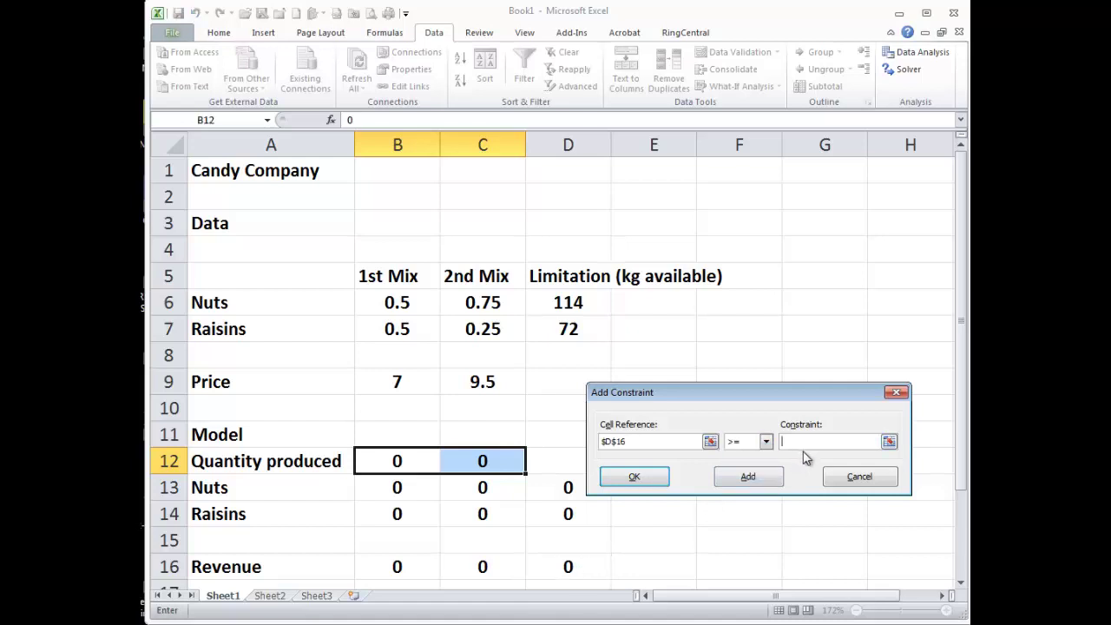
{"action": "left_click", "coordinate": [750, 479]}
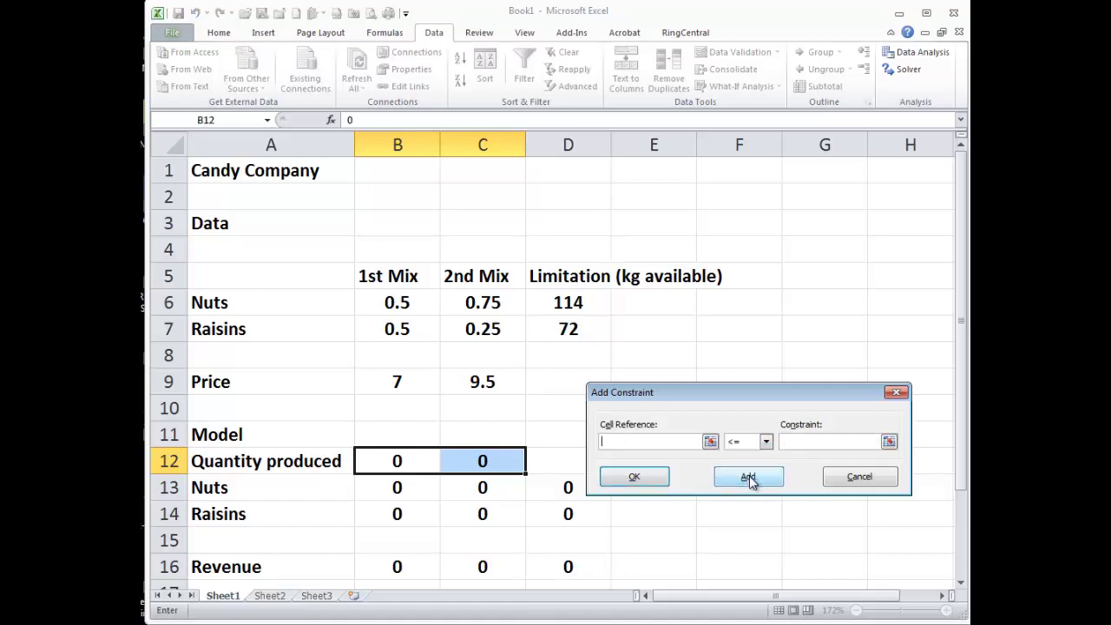
{"action": "left_click", "coordinate": [653, 479]}
{"action": "left_click", "coordinate": [587, 427]}
{"action": "left_click", "coordinate": [840, 483]}
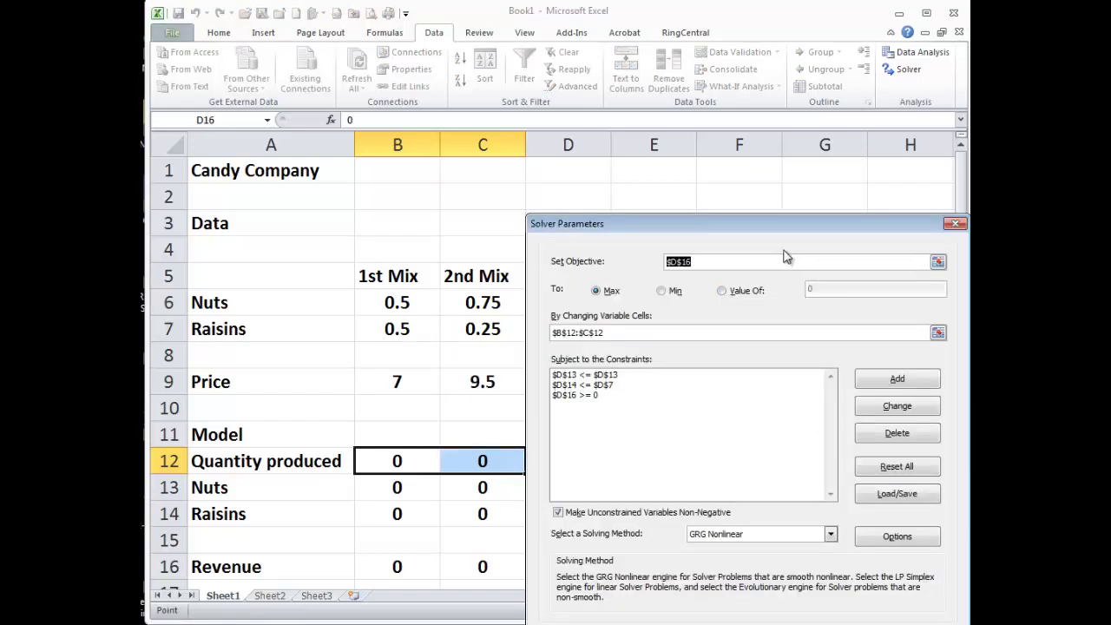
Solve the model with the GRG Nonlinear method and discard the Solver solution
{"action": "left_click_drag", "start_coordinate": [788, 231], "coordinate": [754, 143]}
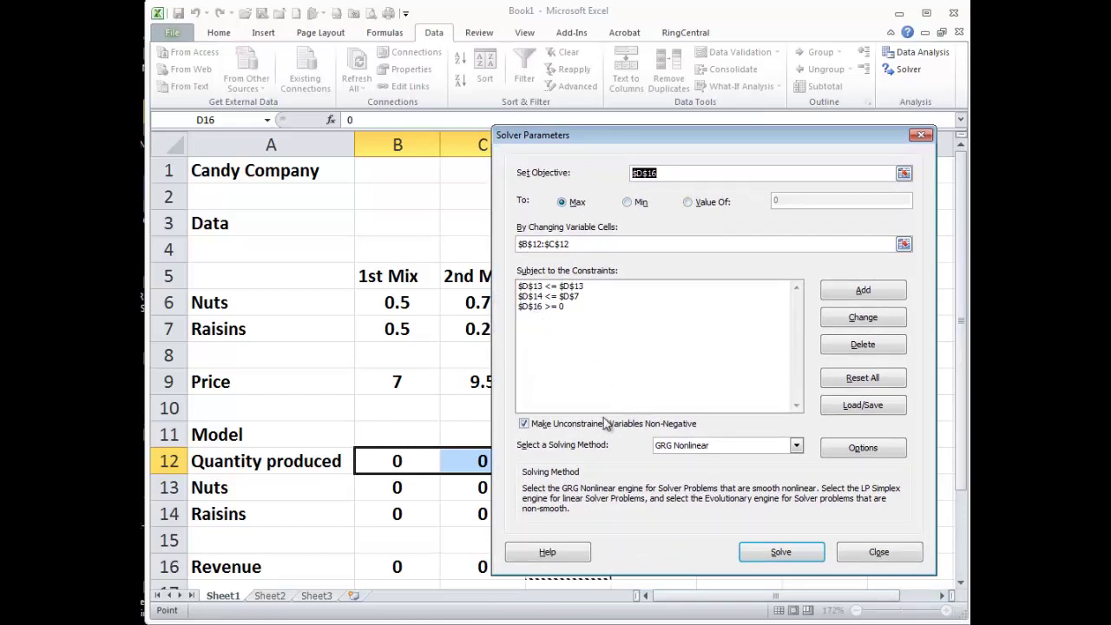
{"action": "left_click", "coordinate": [769, 554]}
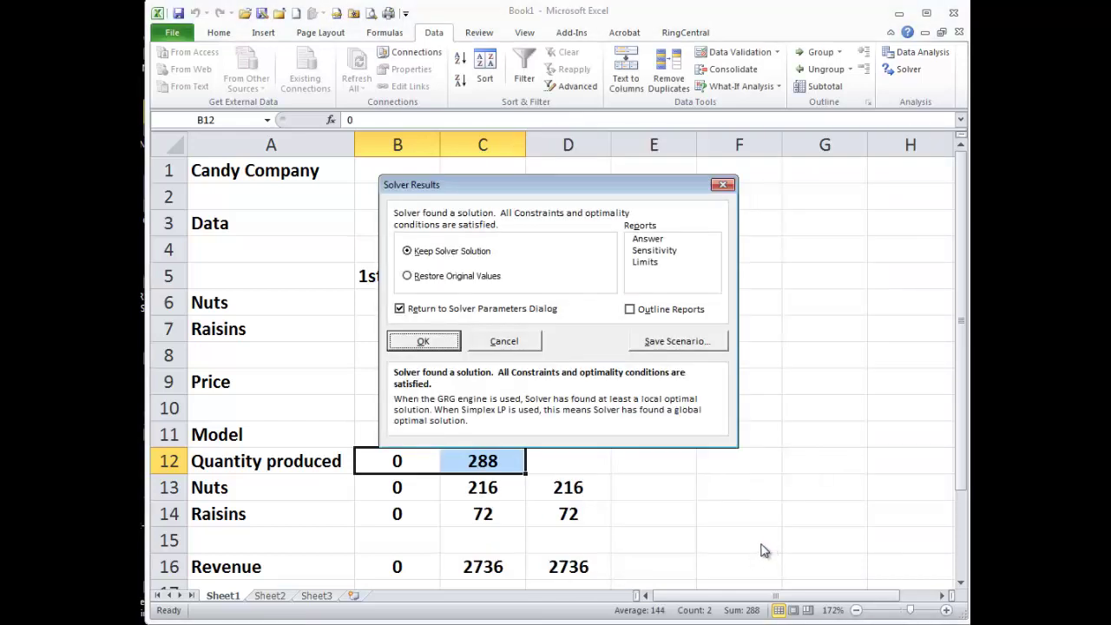
{"action": "left_click", "coordinate": [505, 342]}
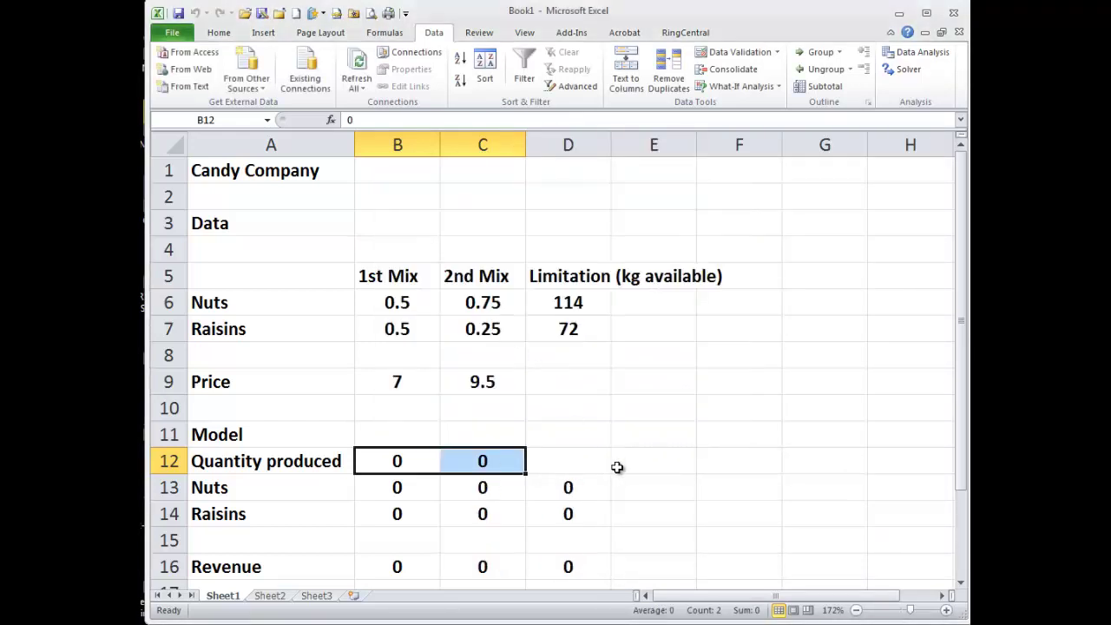
Check the ingredient usage formulas for nuts and raisins of the 1st Mix and nuts of the 2nd Mix
{"action": "left_click", "coordinate": [417, 488]}
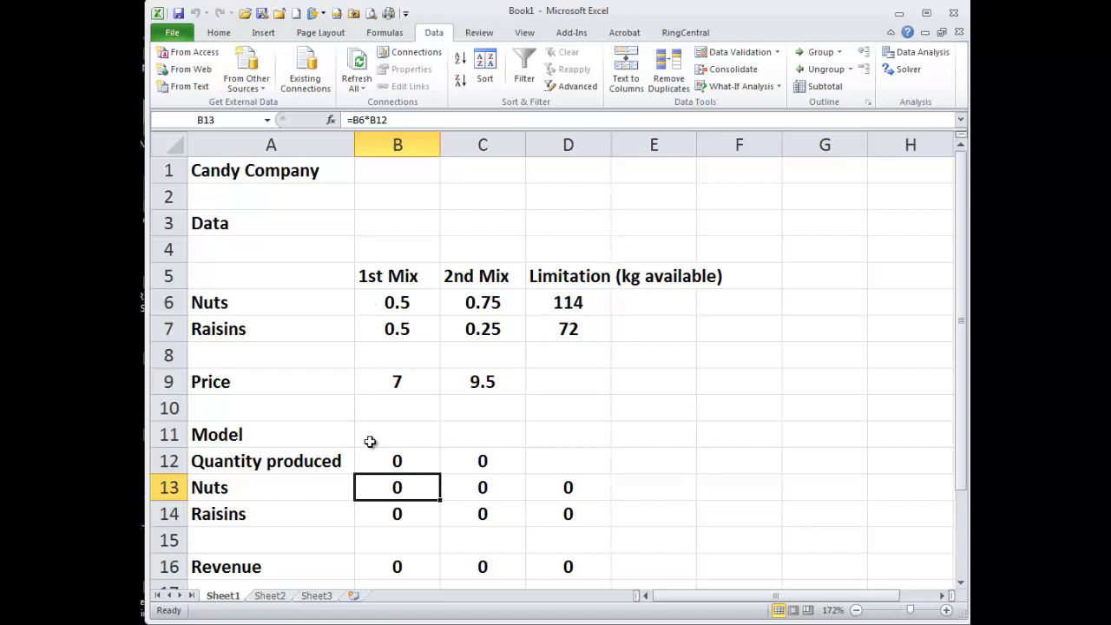
{"action": "left_click", "coordinate": [417, 509]}
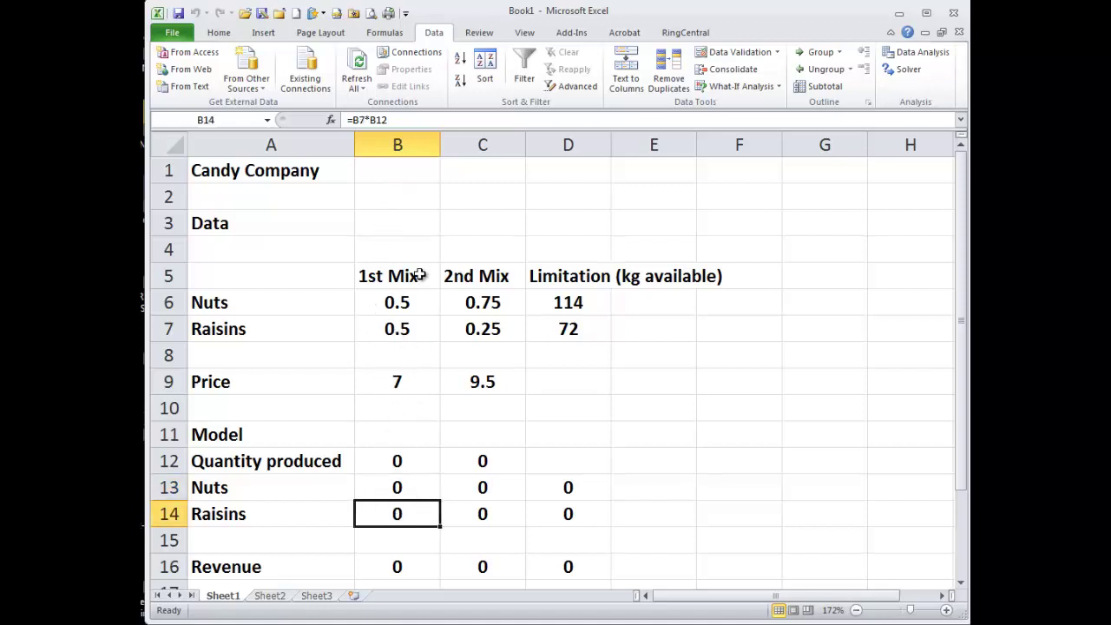
{"action": "left_click", "coordinate": [491, 486]}
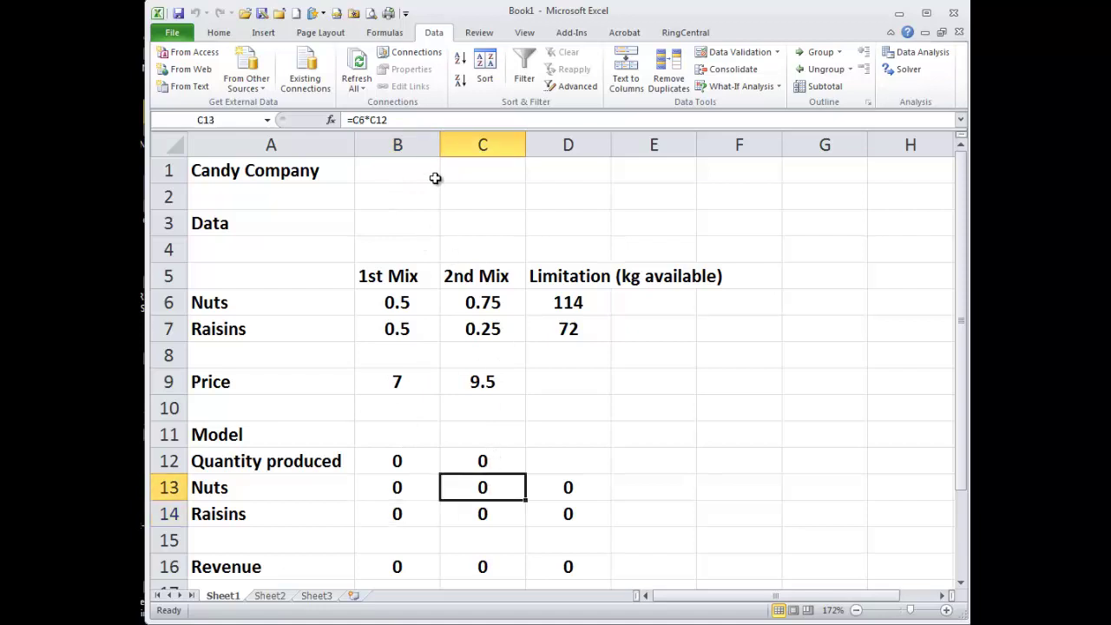
Check the raisins formula of the 2nd Mix, both mixes' revenue formulas, and the nuts, raisins and revenue total formulas
{"action": "left_click", "coordinate": [481, 514]}
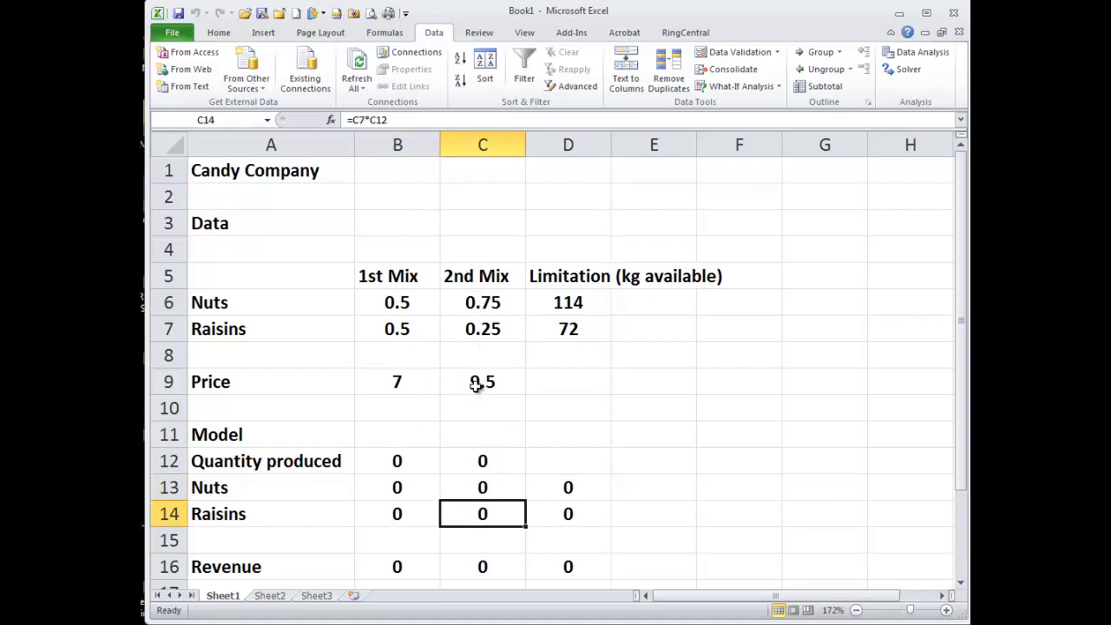
{"action": "left_click", "coordinate": [399, 569]}
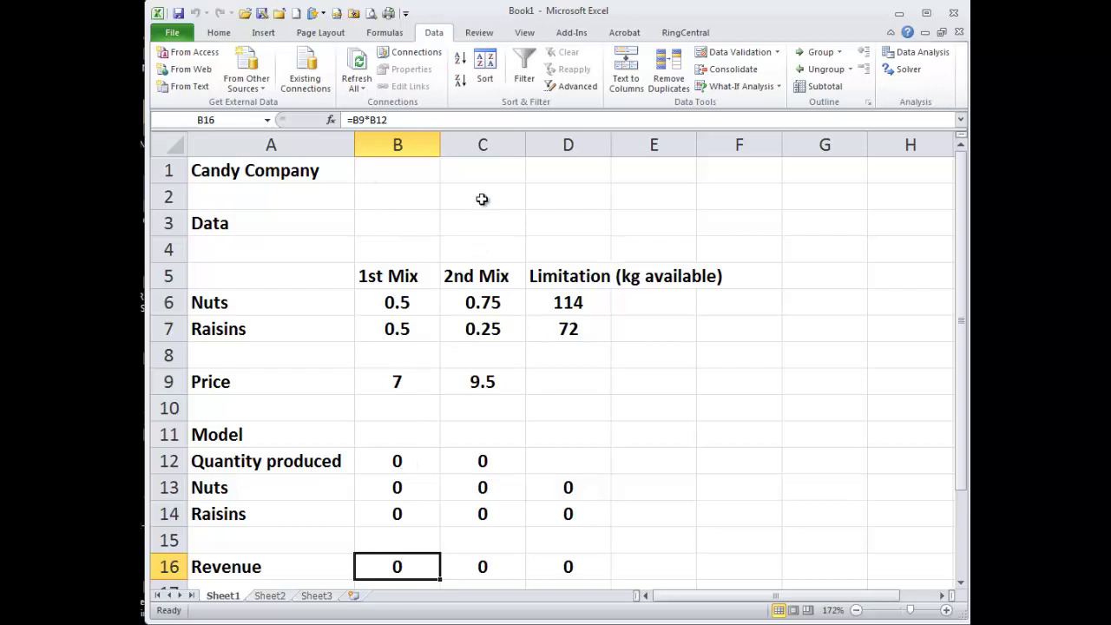
{"action": "left_click", "coordinate": [488, 568]}
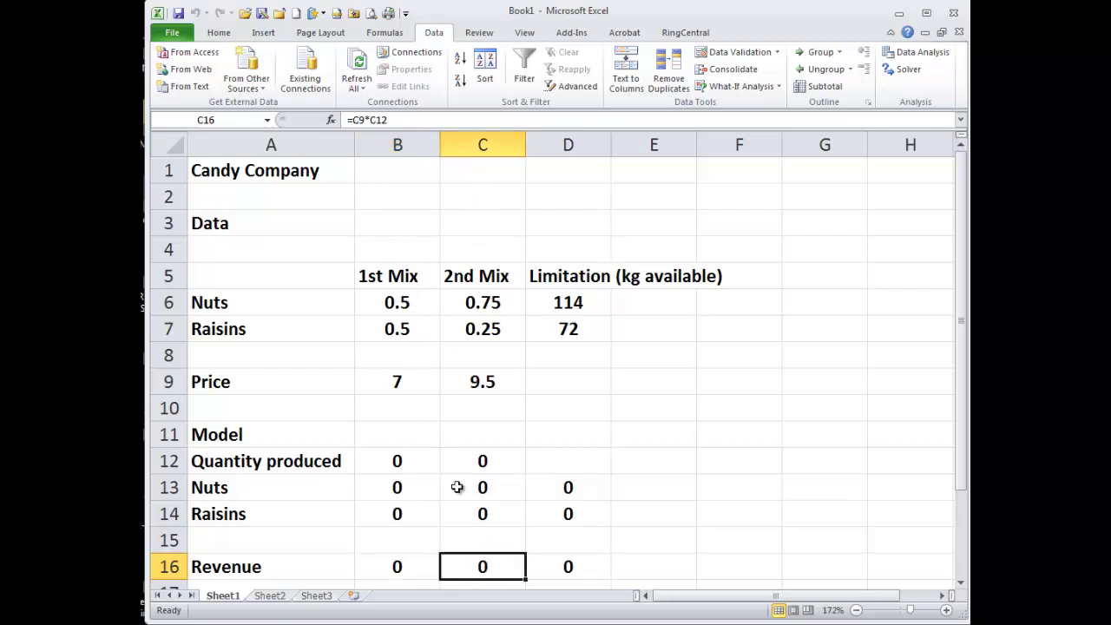
{"action": "left_click", "coordinate": [548, 491]}
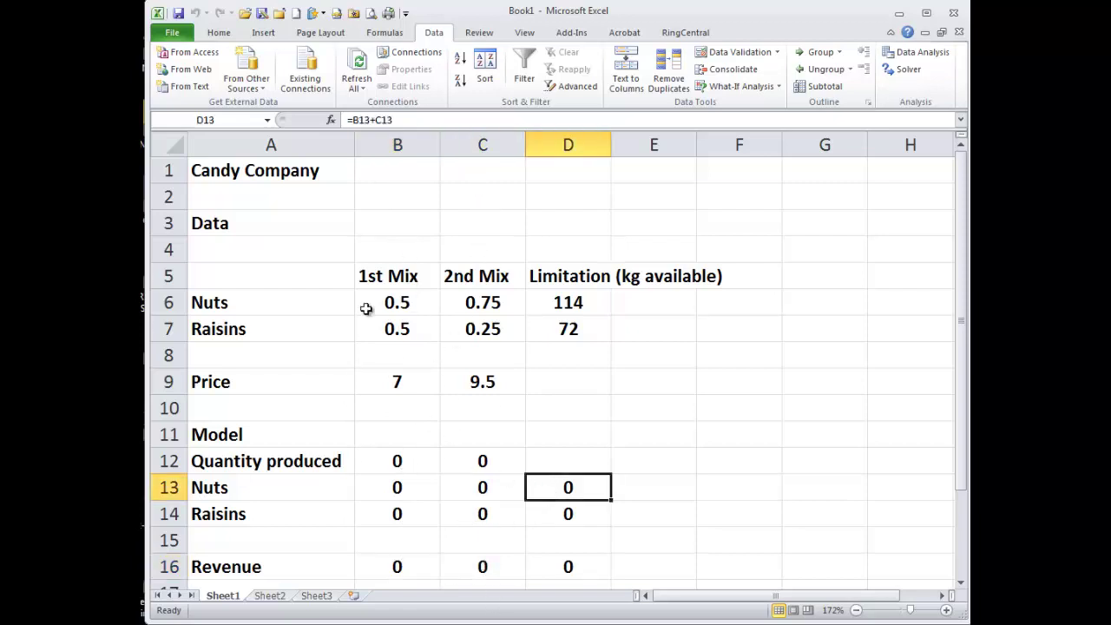
{"action": "left_click", "coordinate": [561, 515]}
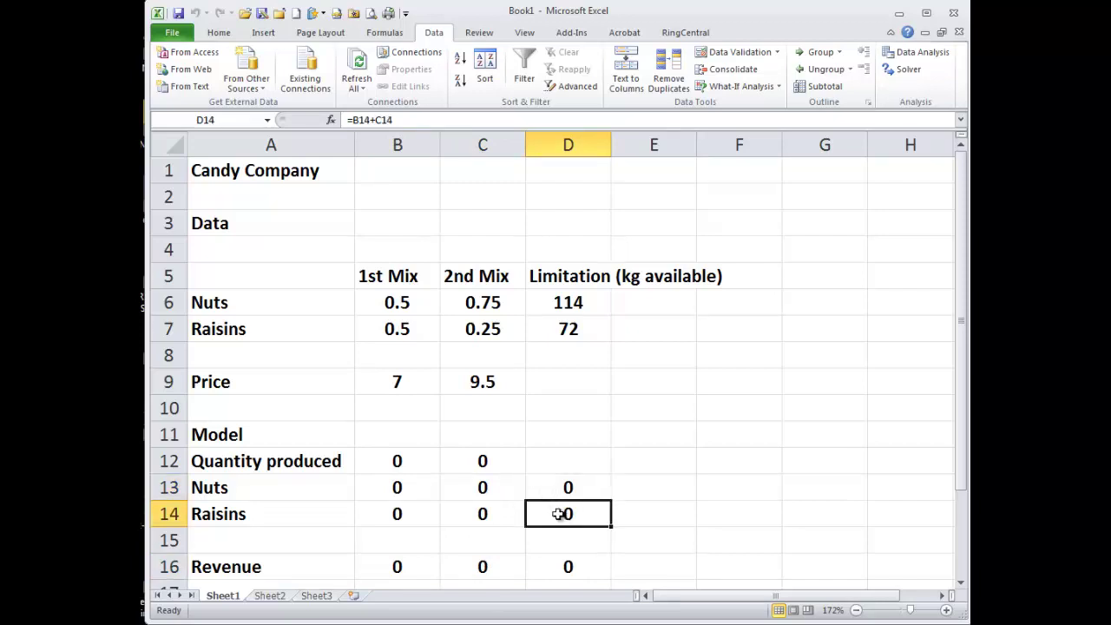
{"action": "left_click", "coordinate": [553, 564]}
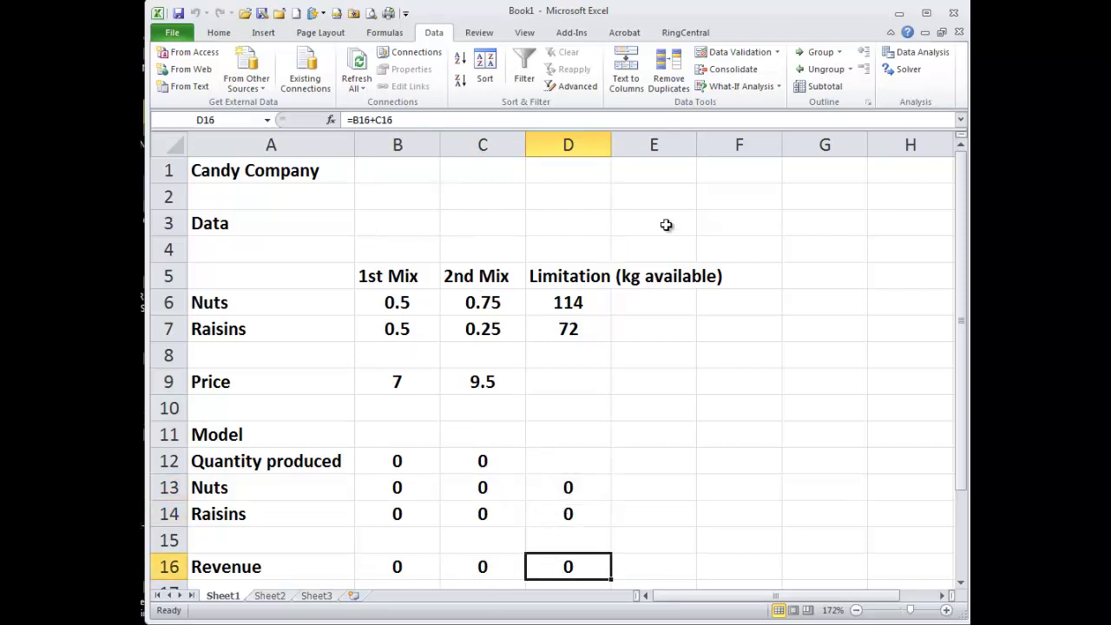
Change the Solver's nuts constraint to $D$13 <= $D$6 so that nut usage stays within the available amount
{"action": "left_click", "coordinate": [904, 70]}
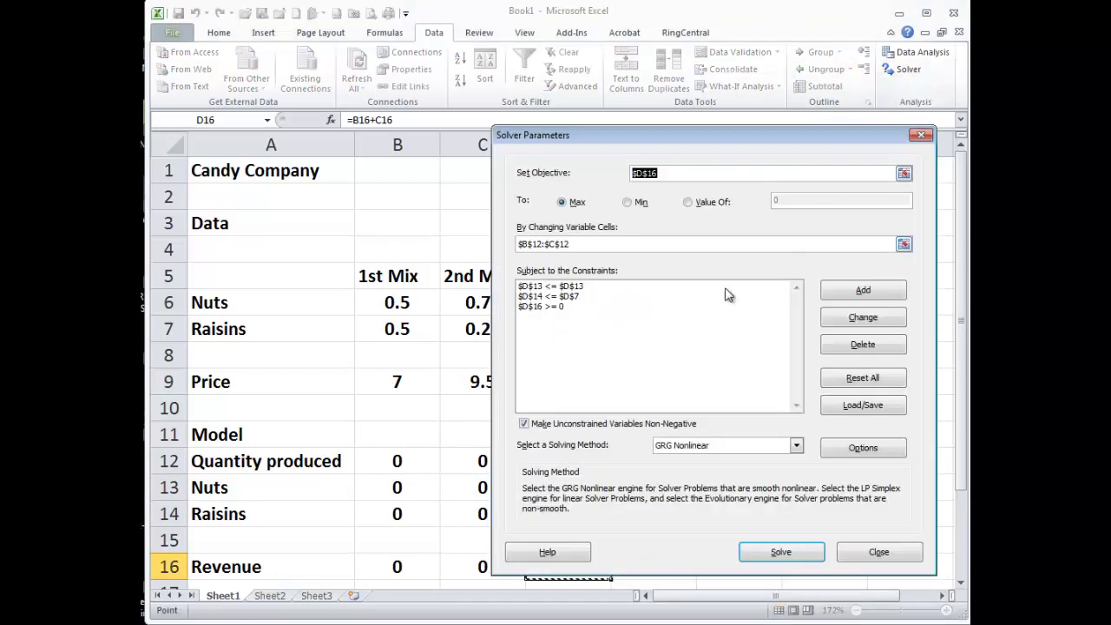
{"action": "left_click", "coordinate": [555, 307]}
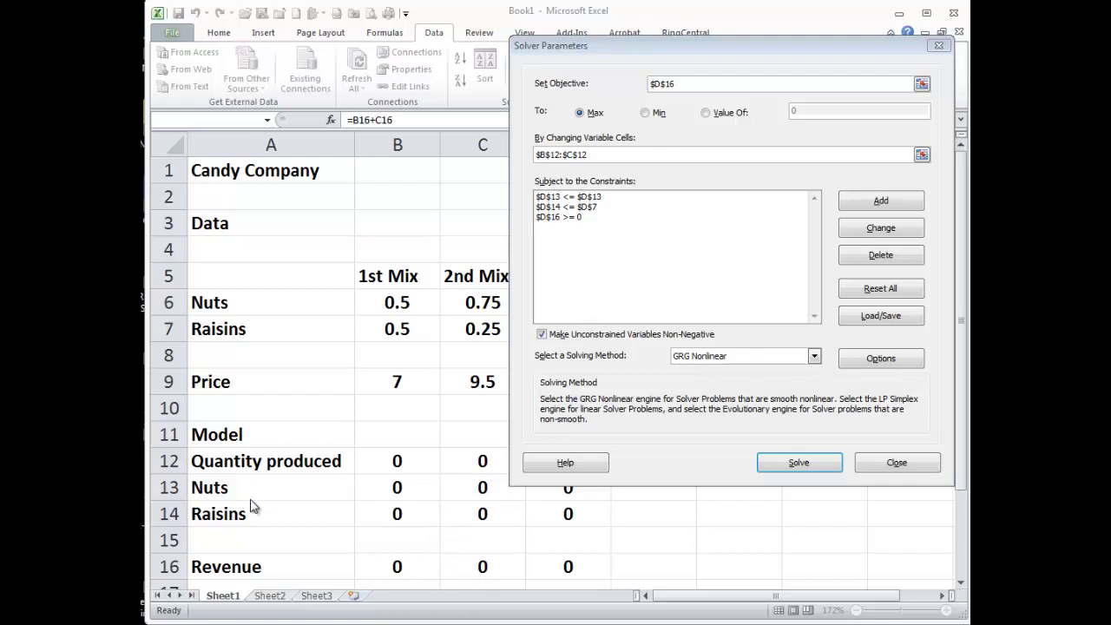
{"action": "left_click", "coordinate": [585, 201]}
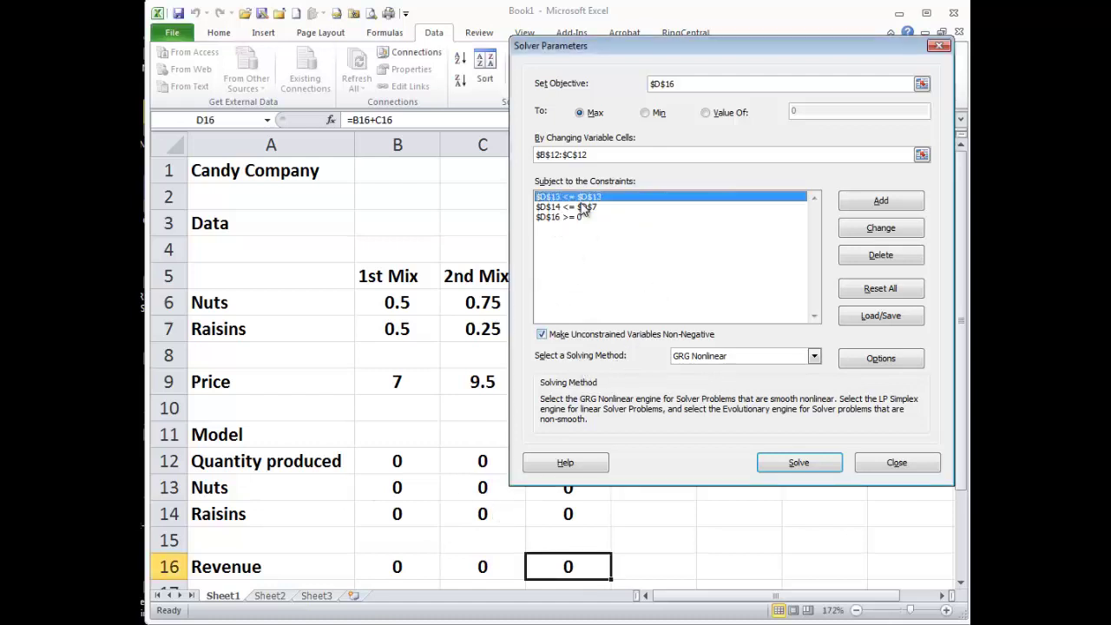
{"action": "left_click", "coordinate": [879, 230]}
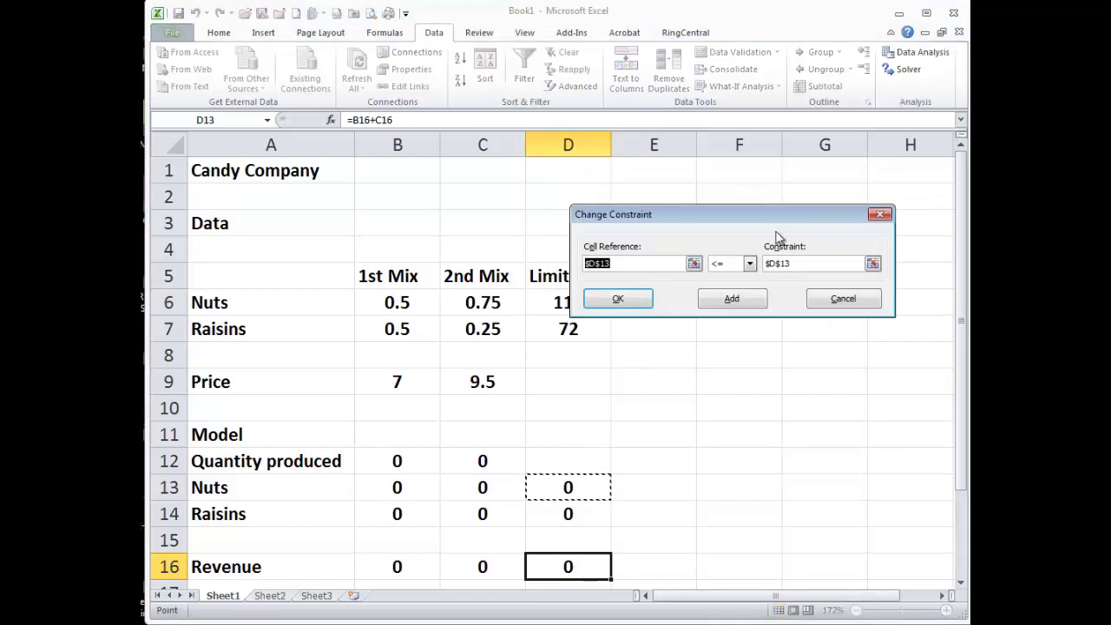
{"action": "left_click", "coordinate": [800, 266]}
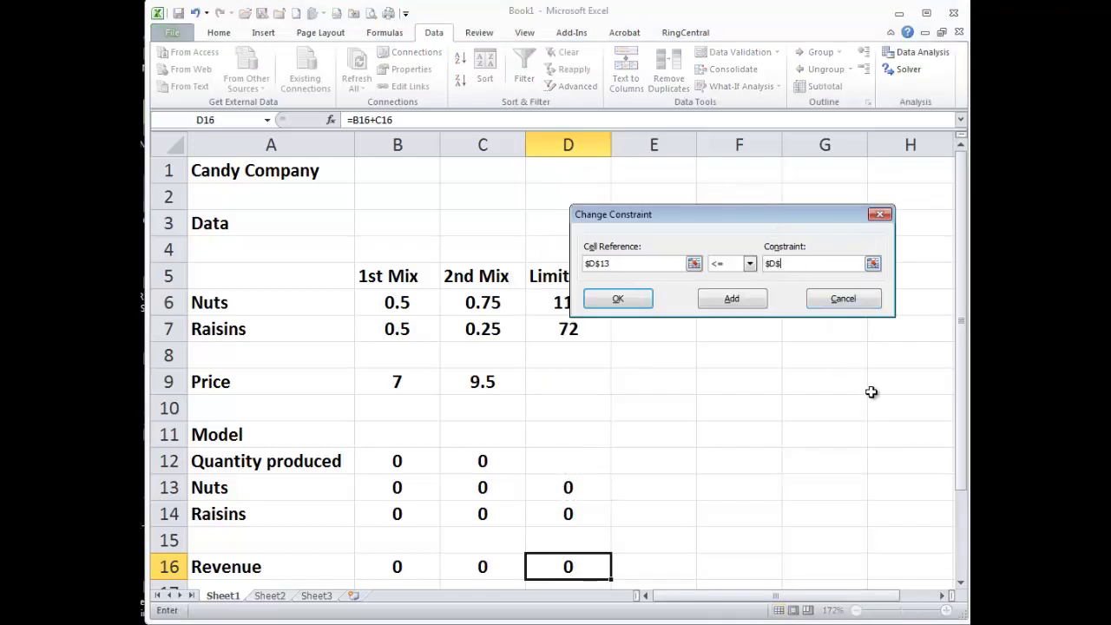
{"action": "left_click", "coordinate": [743, 306]}
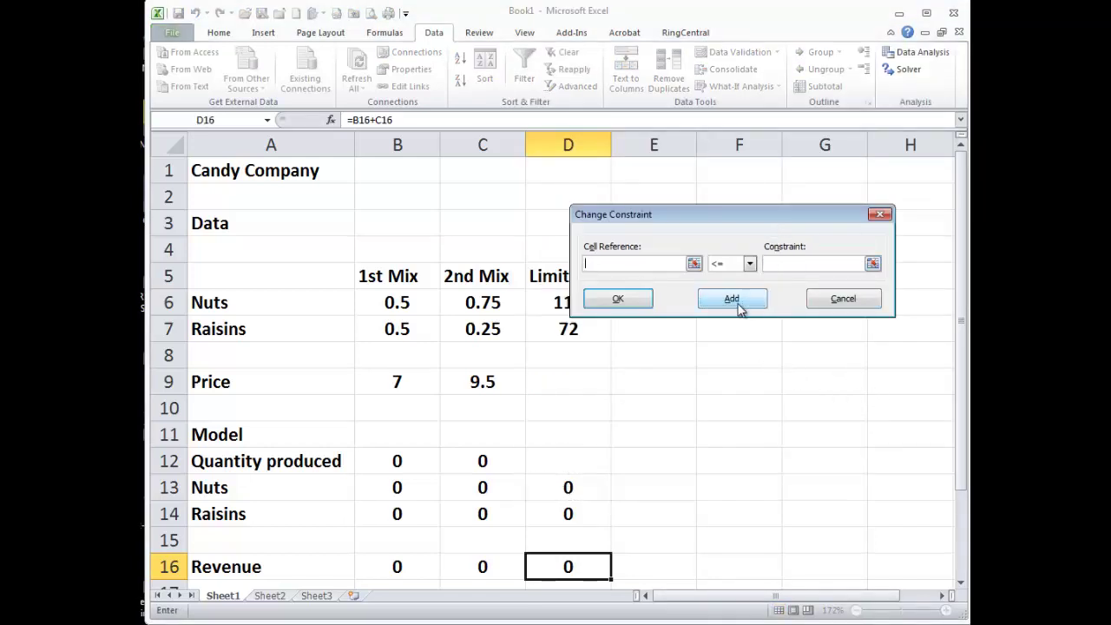
{"action": "left_click", "coordinate": [846, 301]}
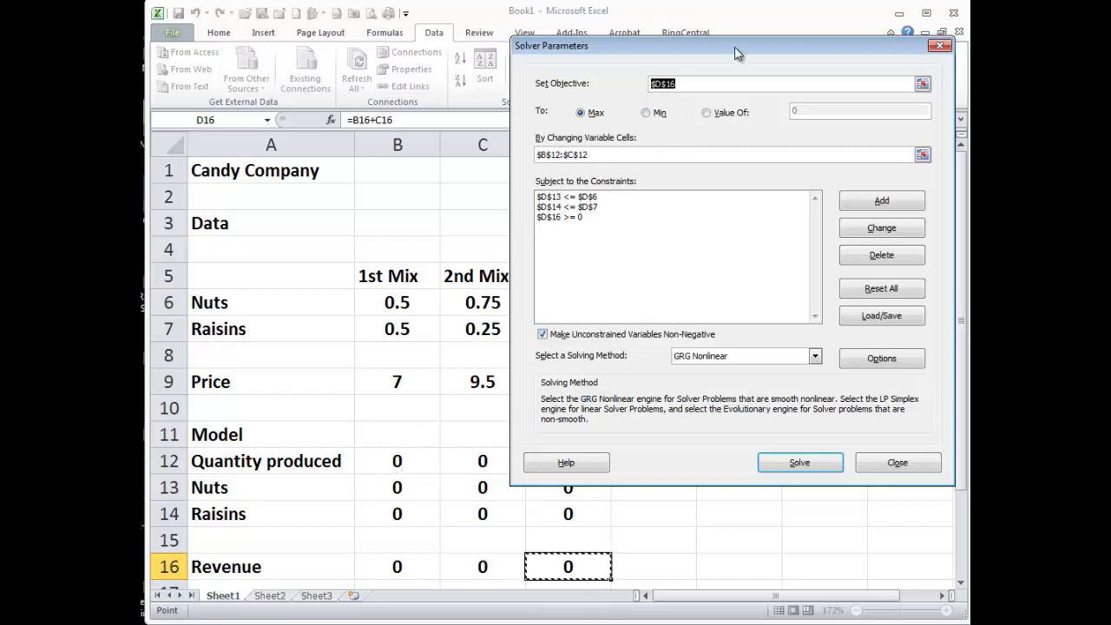
{"action": "left_click_drag", "start_coordinate": [741, 40], "coordinate": [759, 24]}
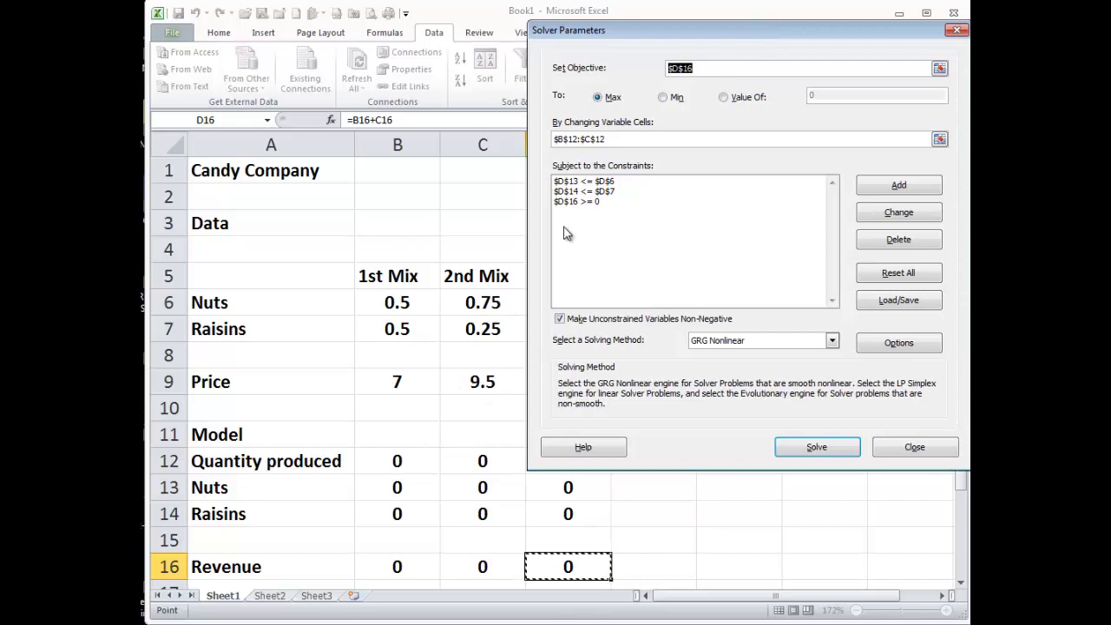
{"action": "left_click", "coordinate": [699, 69]}
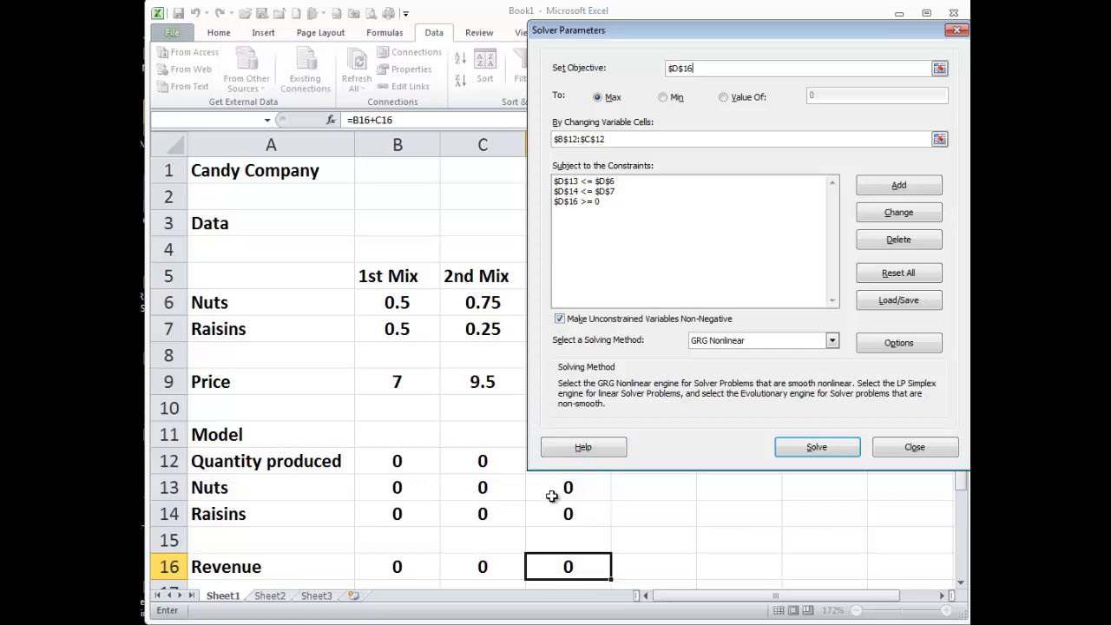
{"action": "left_click_drag", "start_coordinate": [721, 29], "coordinate": [695, 32]}
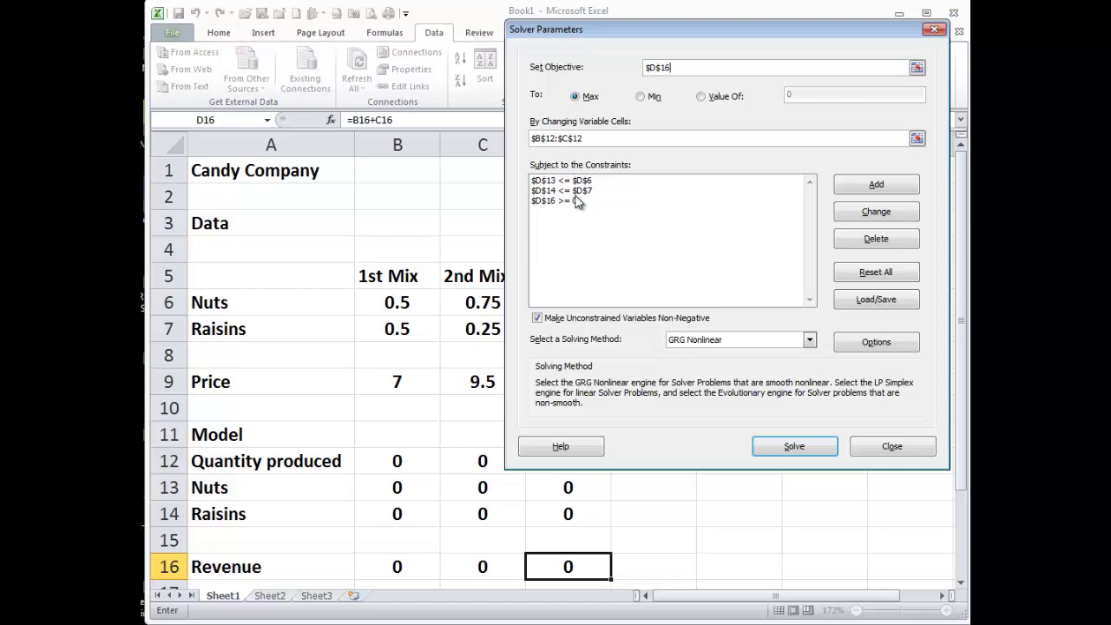
{"action": "left_click", "coordinate": [545, 512]}
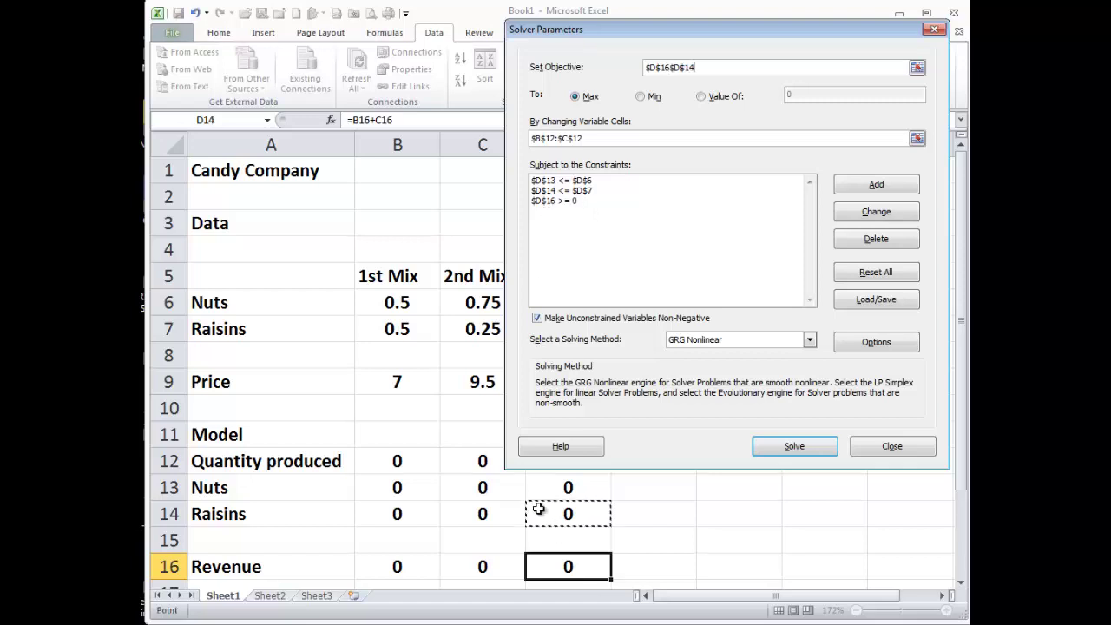
{"action": "left_click_drag", "start_coordinate": [701, 31], "coordinate": [632, 358]}
{"action": "left_click_drag", "start_coordinate": [633, 310], "coordinate": [698, 94]}
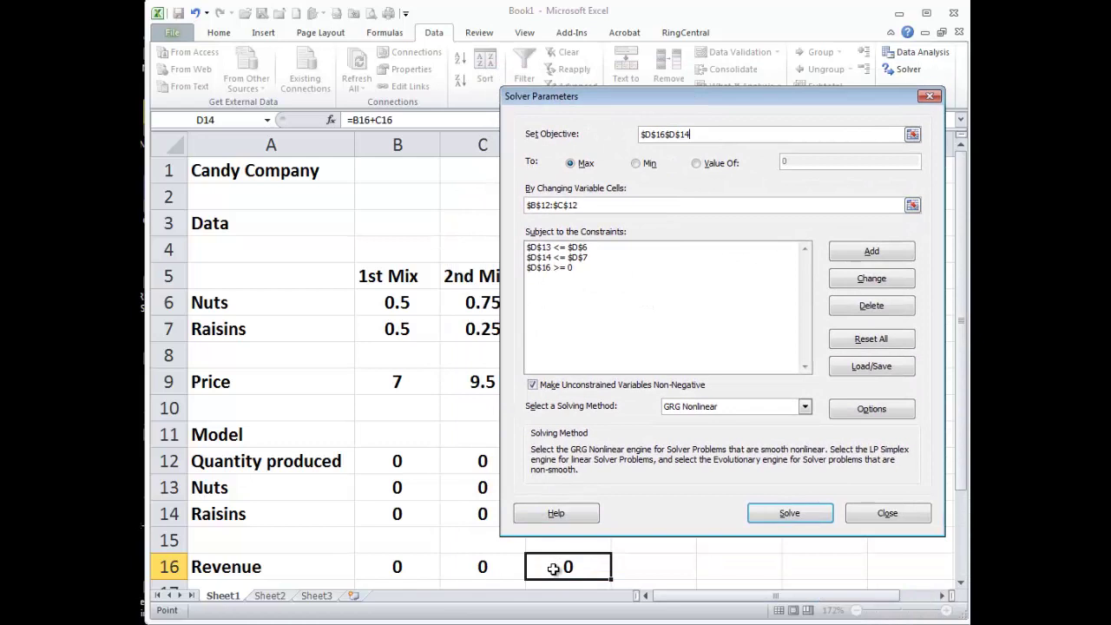
{"action": "left_click", "coordinate": [764, 512]}
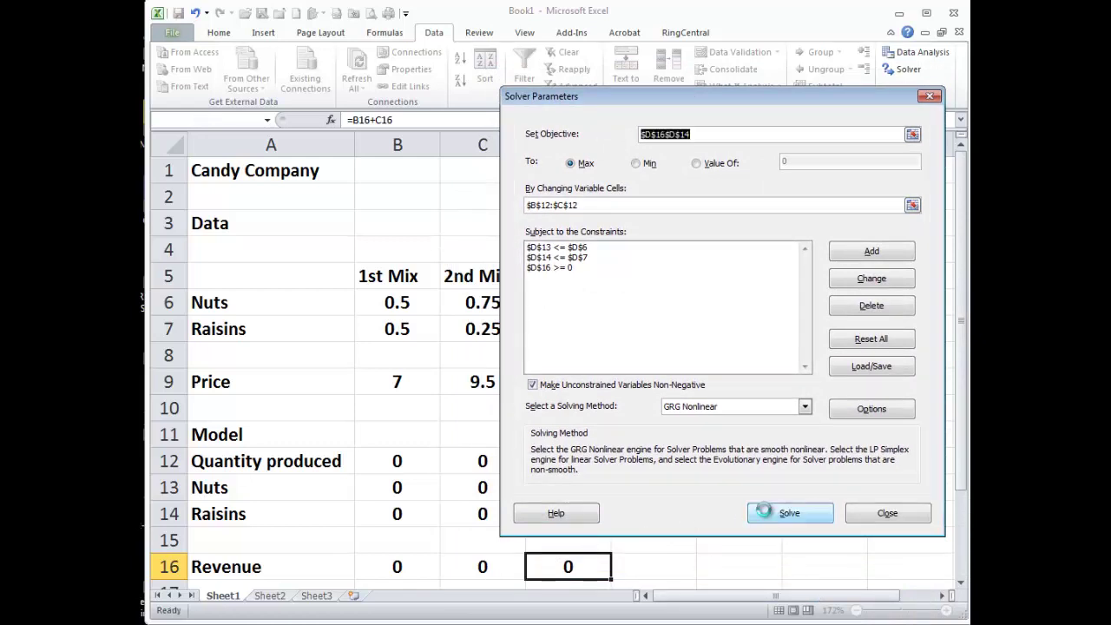
{"action": "left_click", "coordinate": [523, 432]}
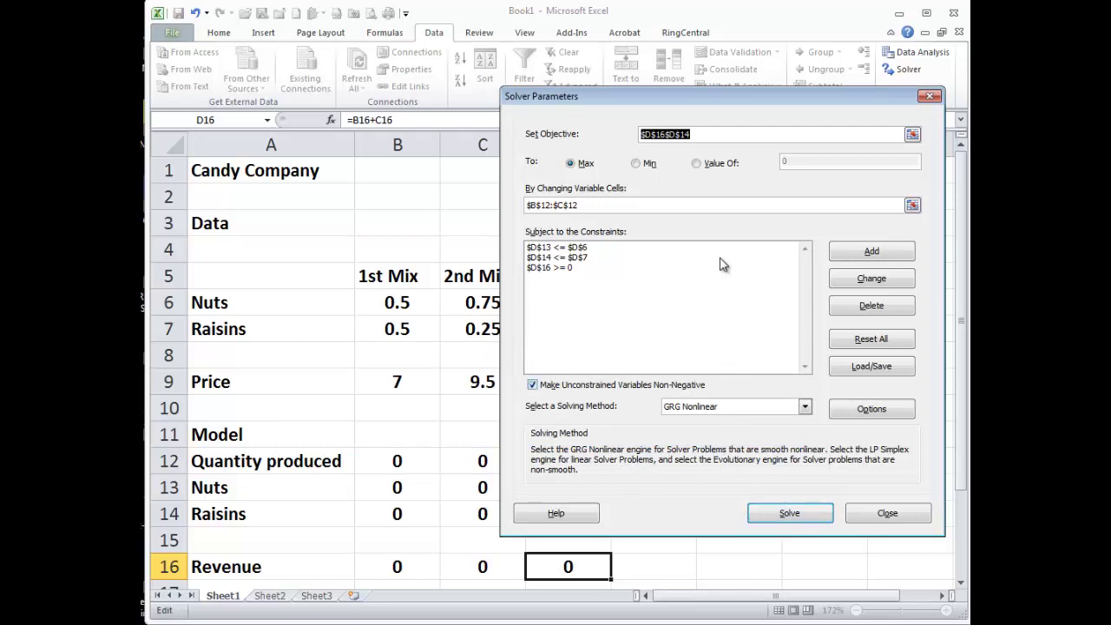
Replace the invalid Solver objective with the total revenue cell, $D$16
{"action": "left_click", "coordinate": [723, 137]}
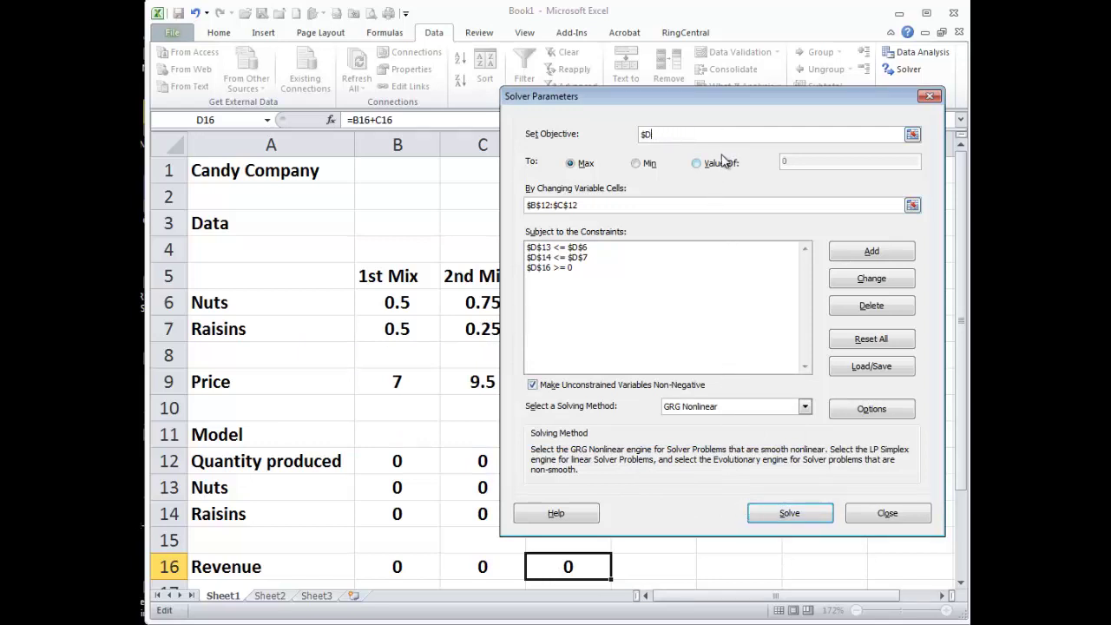
{"action": "key", "text": "BackSpace"}
{"action": "key", "text": "BackSpace"}
{"action": "left_click", "coordinate": [571, 565]}
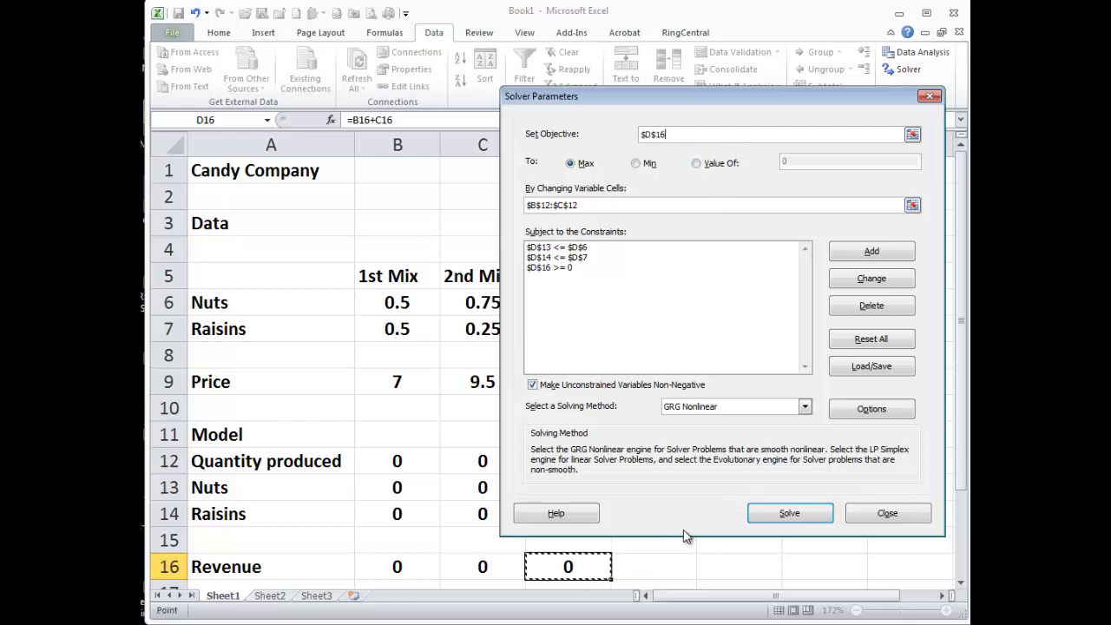
{"action": "left_click", "coordinate": [789, 512]}
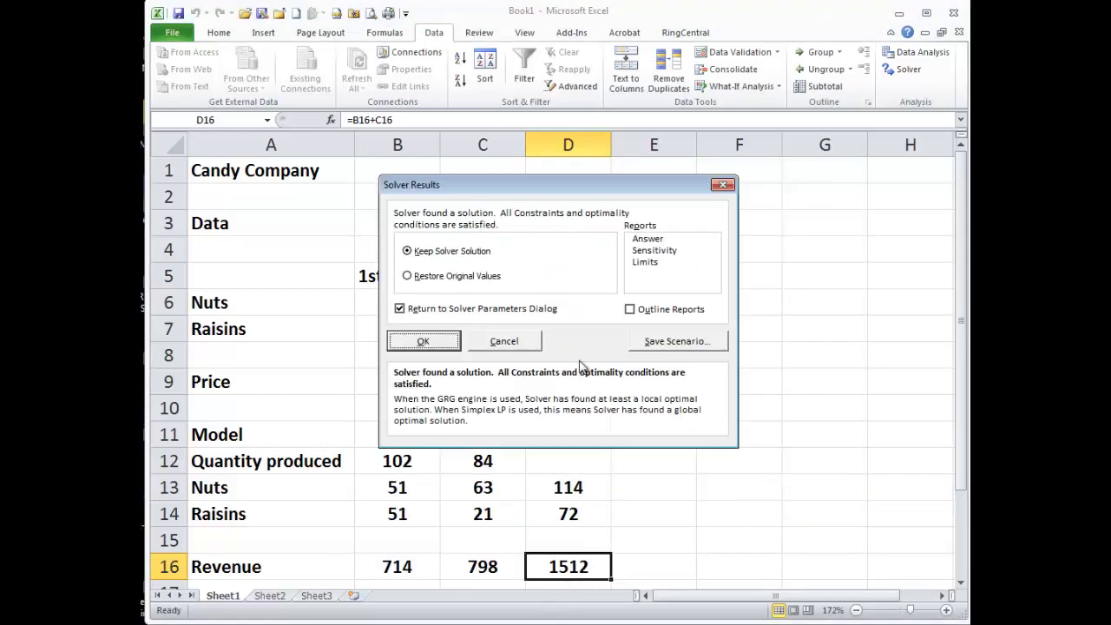
{"action": "left_click_drag", "start_coordinate": [644, 186], "coordinate": [833, 138]}
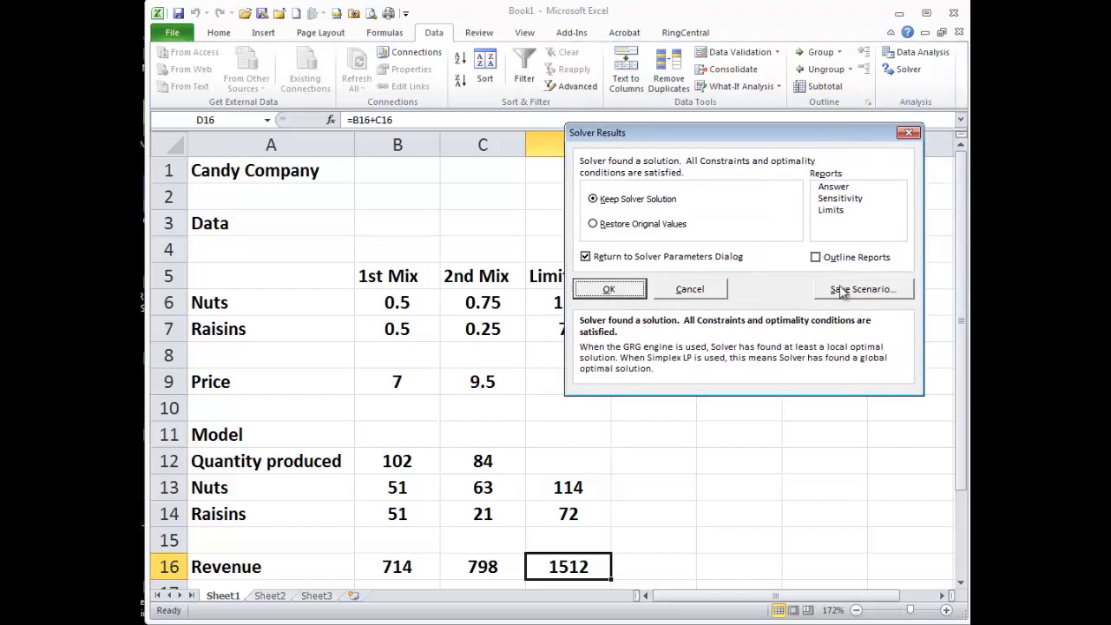
{"action": "left_click", "coordinate": [908, 134]}
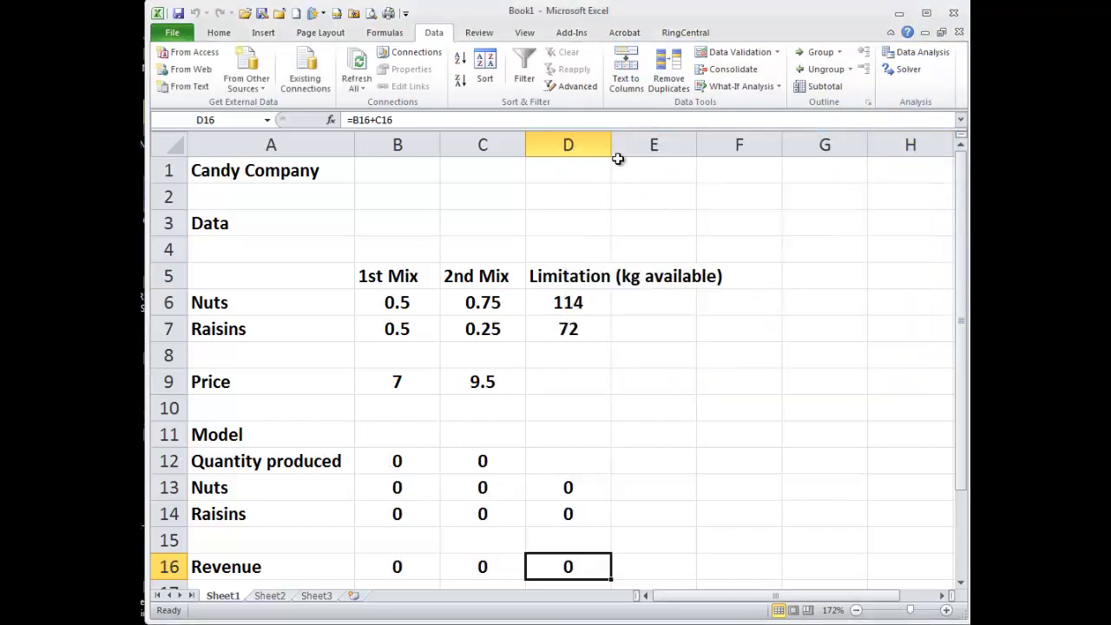
Solve the model with Solver using GRG Nonlinear and keep the Solver solution
{"action": "left_click", "coordinate": [907, 69]}
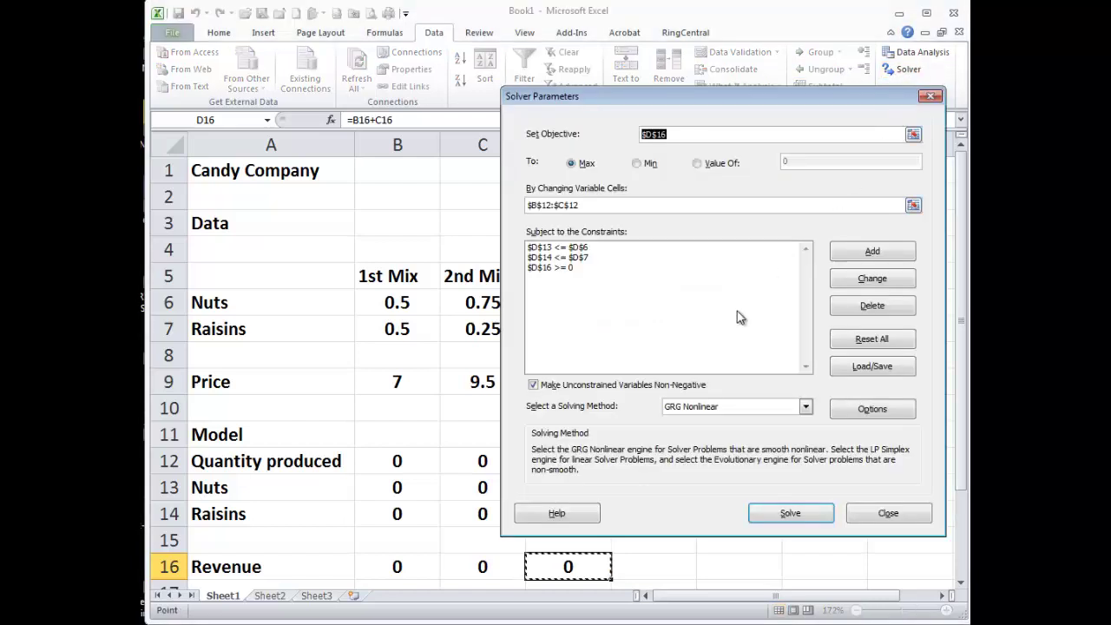
{"action": "left_click", "coordinate": [788, 513]}
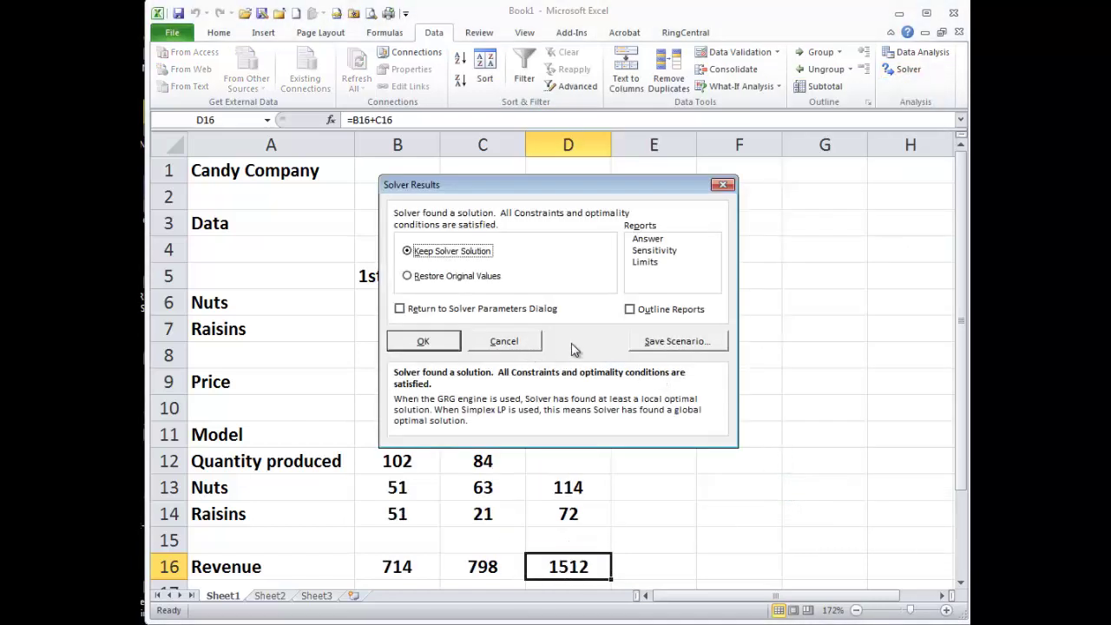
{"action": "left_click", "coordinate": [425, 341]}
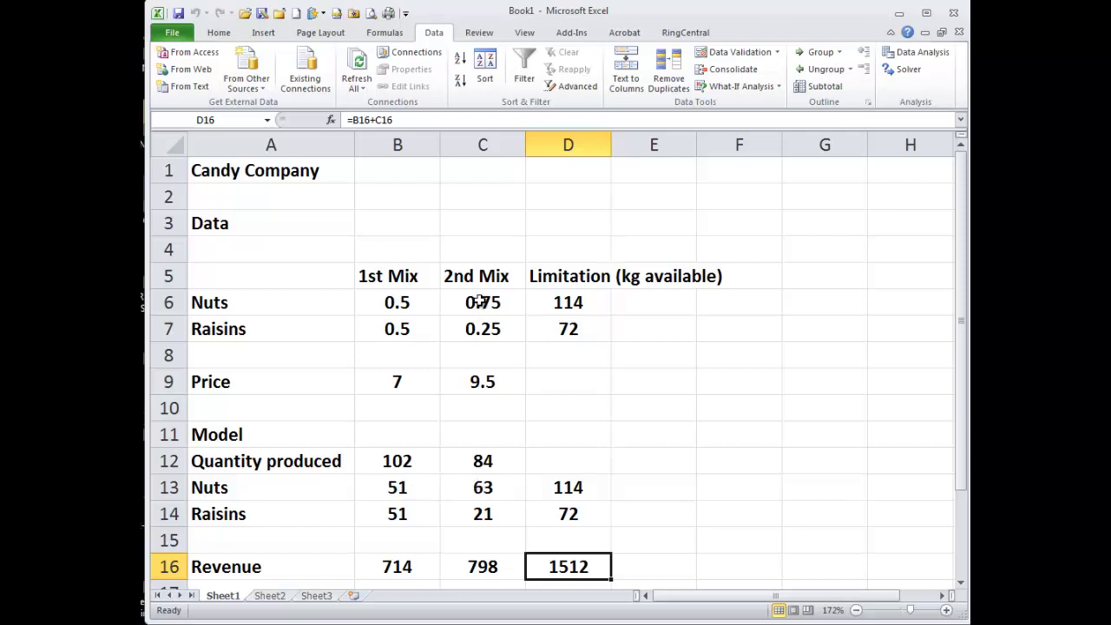
Examine the solved nut and raisin usage, the revenue per mix, the total revenue and the input data in B6:D9
{"action": "left_click", "coordinate": [534, 488]}
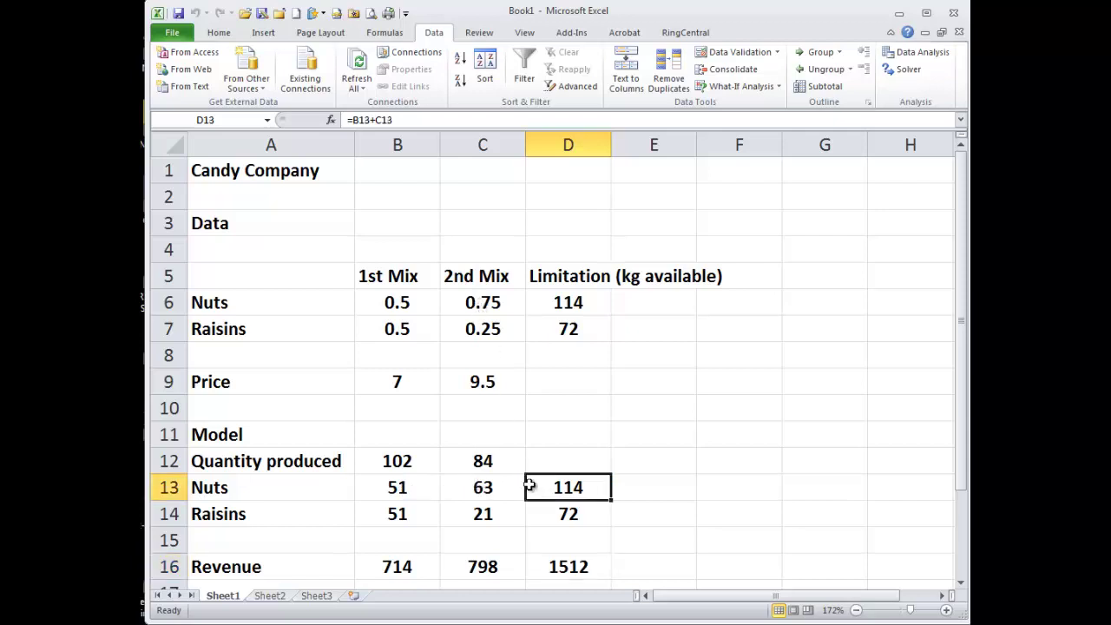
{"action": "left_click", "coordinate": [401, 487]}
{"action": "left_click", "coordinate": [398, 512]}
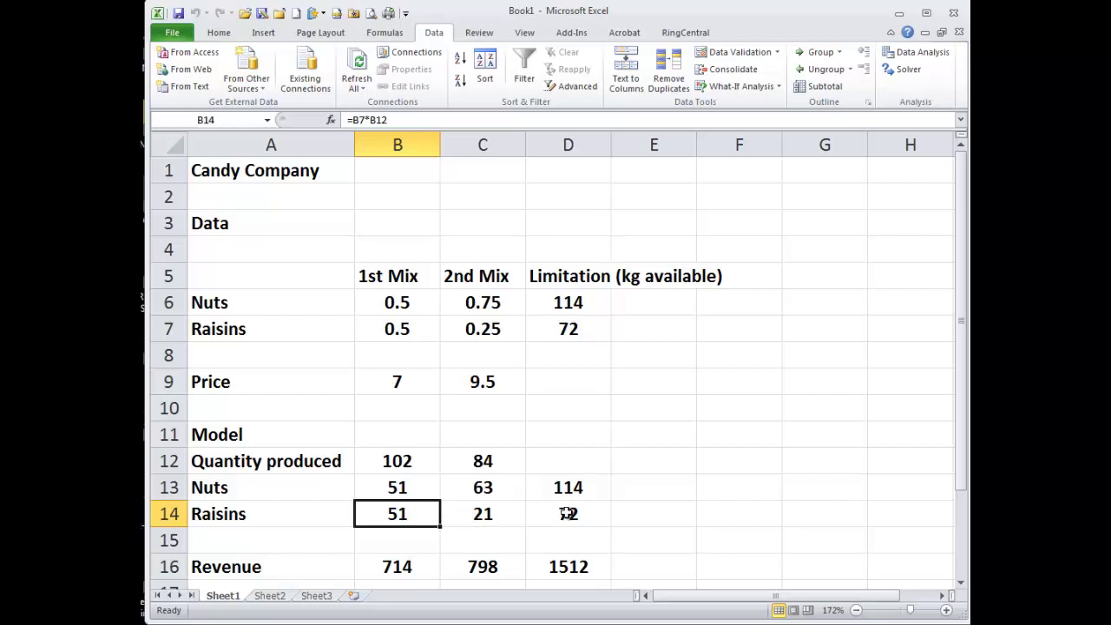
{"action": "left_click", "coordinate": [492, 519]}
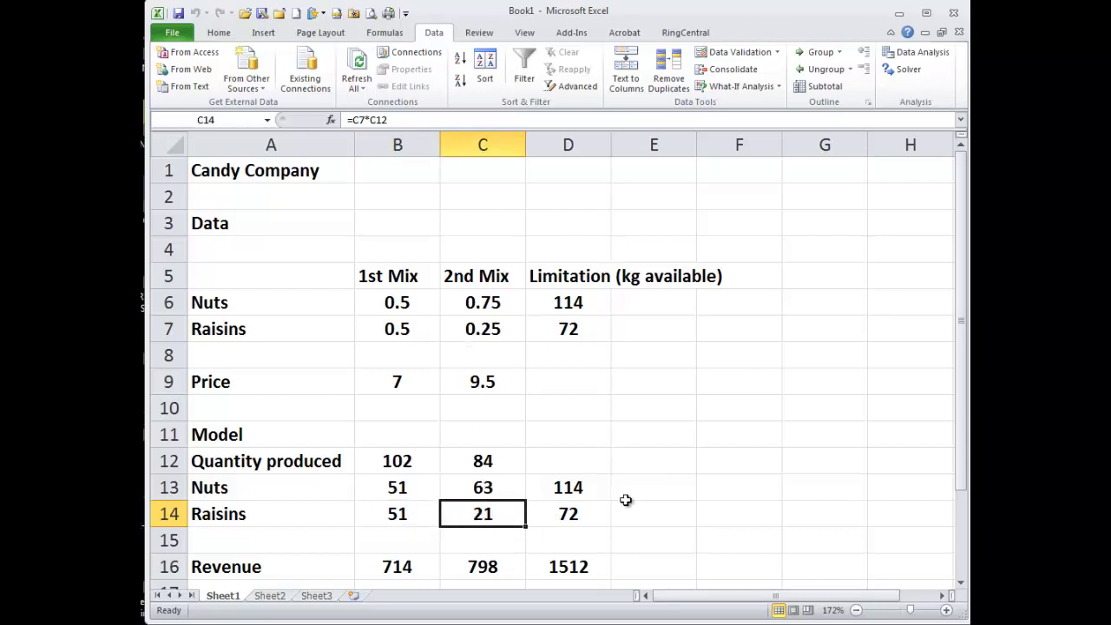
{"action": "mouse_move", "coordinate": [961, 439]}
{"action": "left_mouse_down"}
{"action": "mouse_move", "coordinate": [959, 460]}
{"action": "mouse_move", "coordinate": [962, 438]}
{"action": "left_mouse_up"}
{"action": "left_click", "coordinate": [490, 569]}
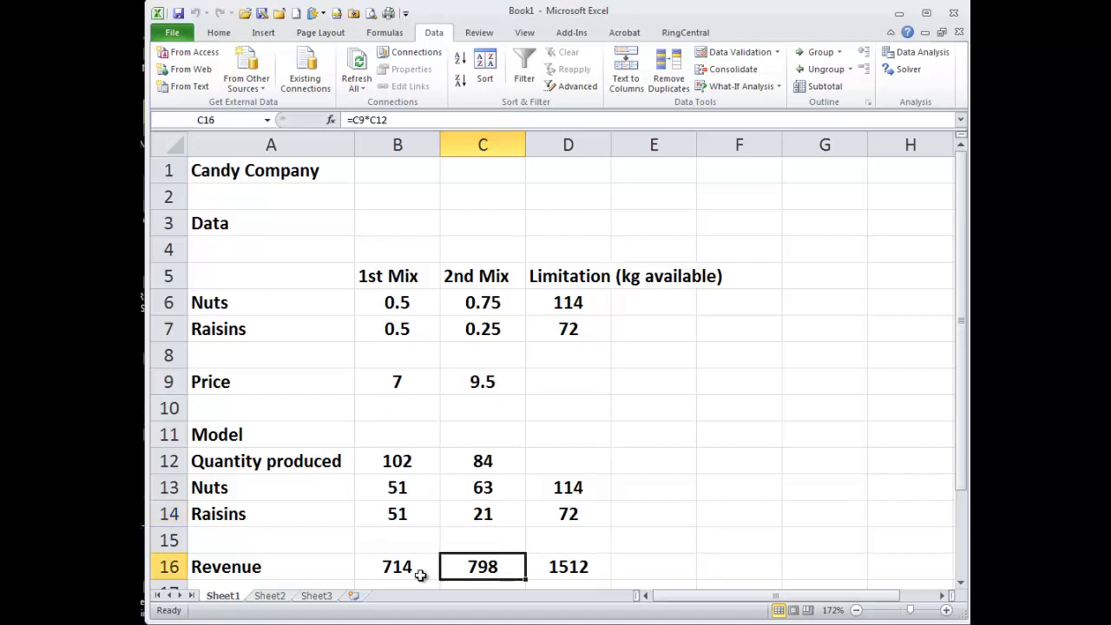
{"action": "left_click_drag", "start_coordinate": [421, 571], "coordinate": [508, 568]}
{"action": "left_click", "coordinate": [555, 567]}
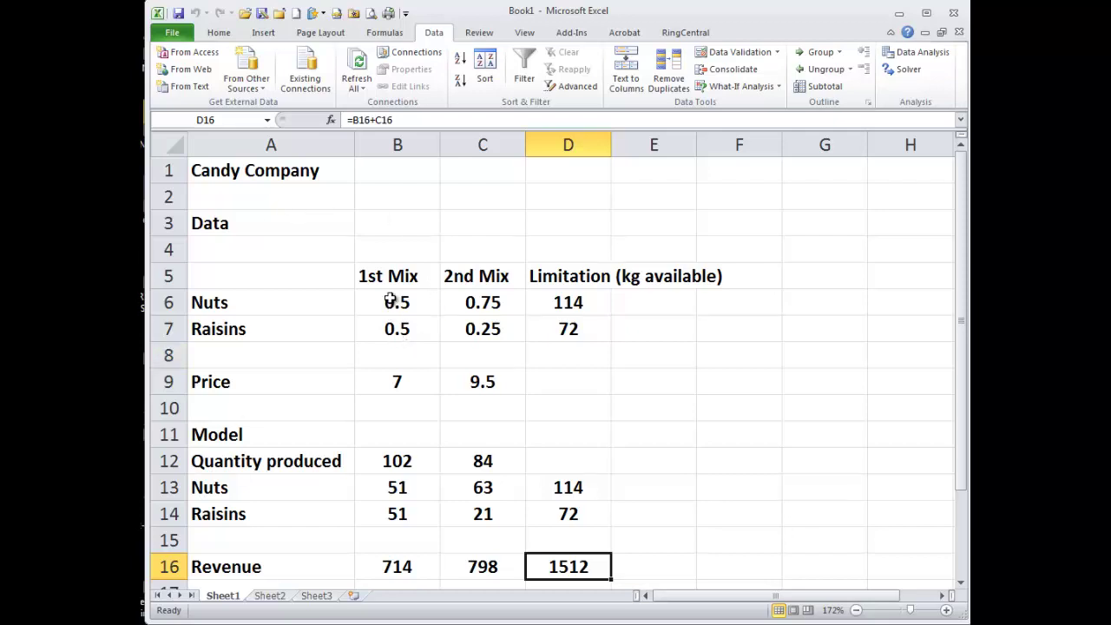
{"action": "left_click_drag", "start_coordinate": [390, 300], "coordinate": [551, 375]}
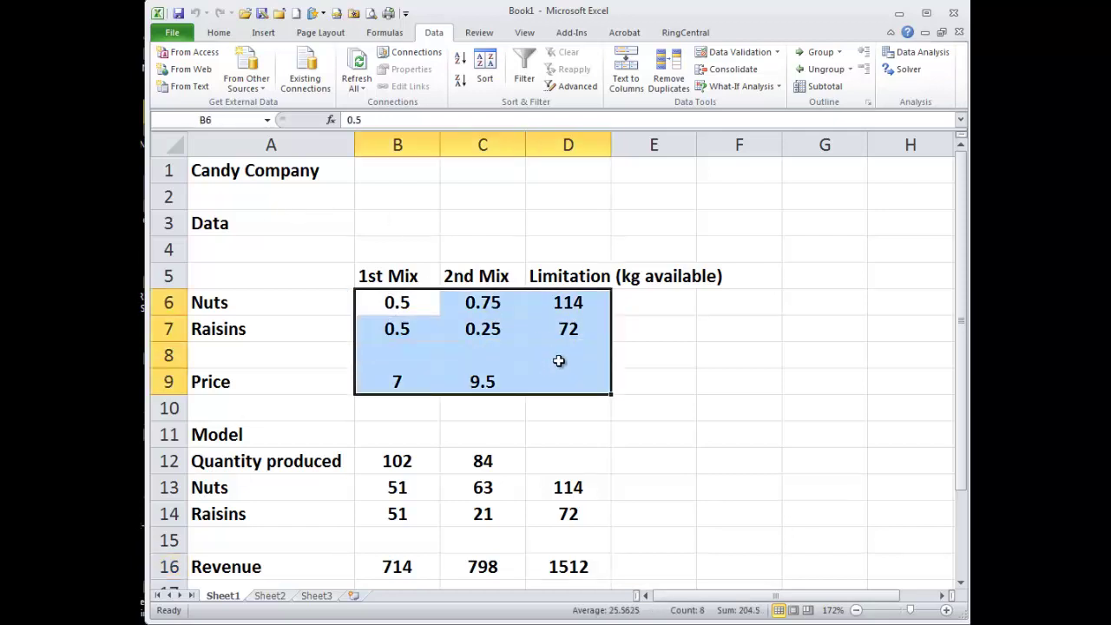
Set the available raisins to 82 kg, solve the model again and keep the Solver solution
{"action": "left_click", "coordinate": [562, 331]}
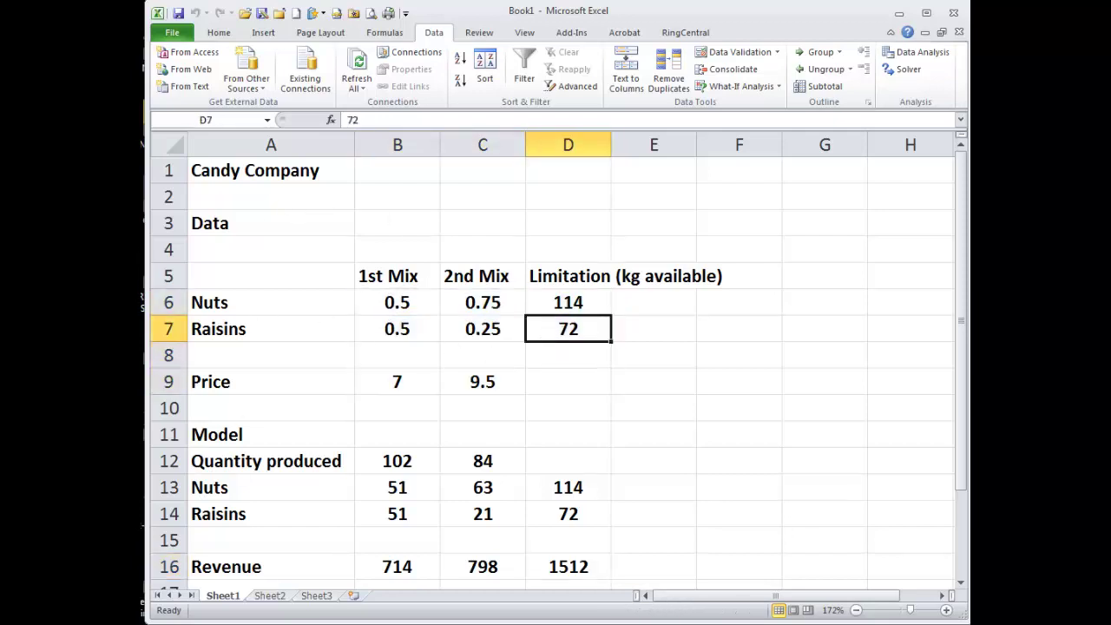
{"action": "type", "text": "82"}
{"action": "key", "text": "Return"}
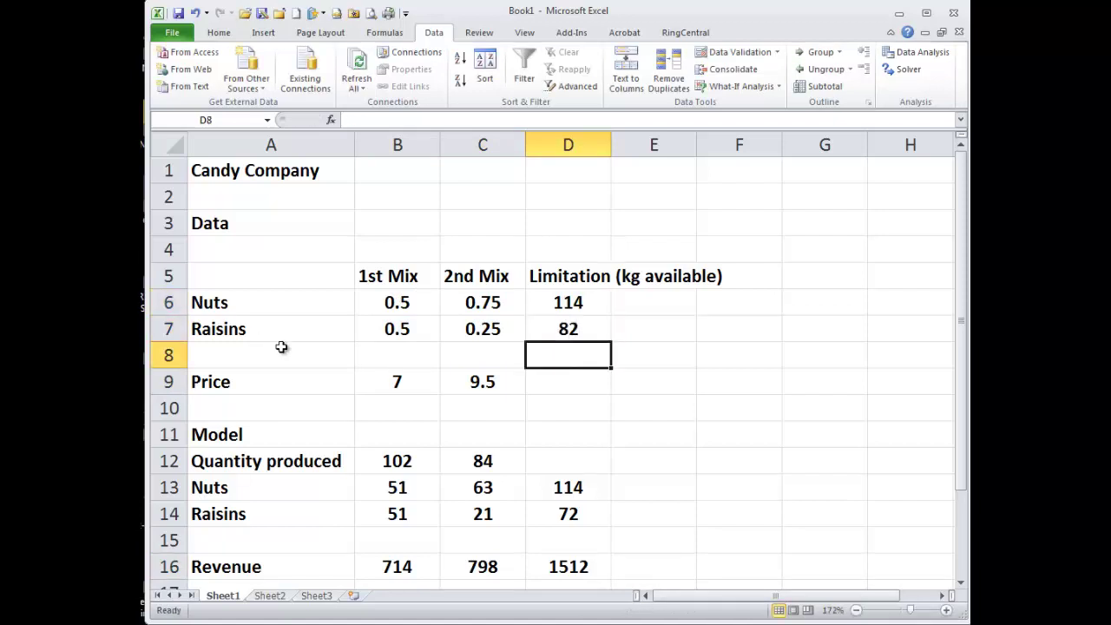
{"action": "left_click", "coordinate": [907, 70]}
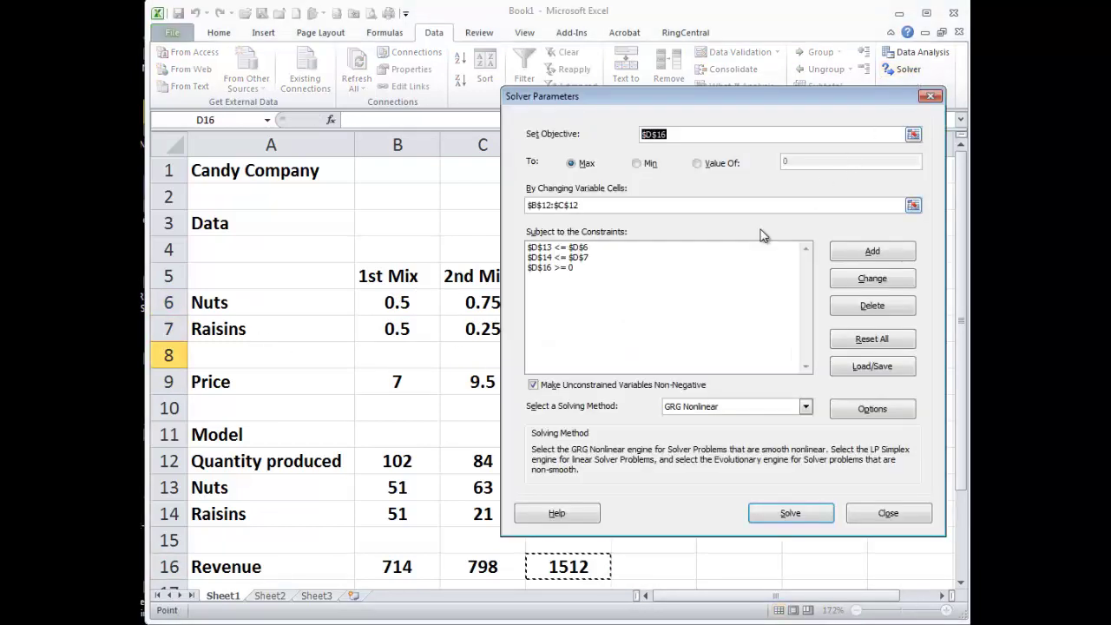
{"action": "left_click", "coordinate": [825, 509]}
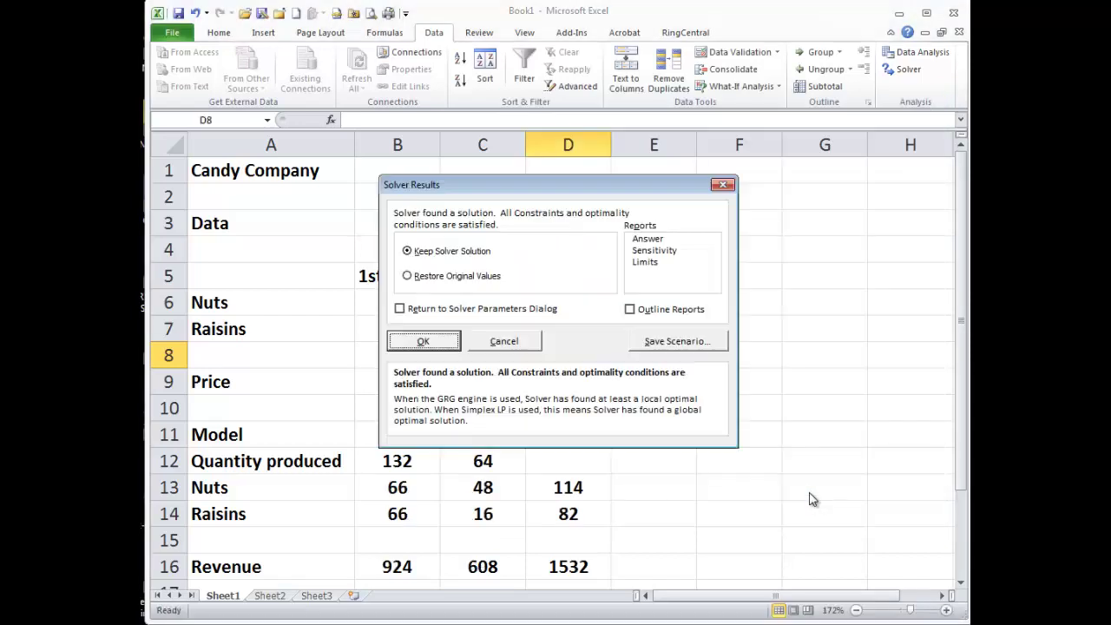
{"action": "left_click", "coordinate": [424, 341]}
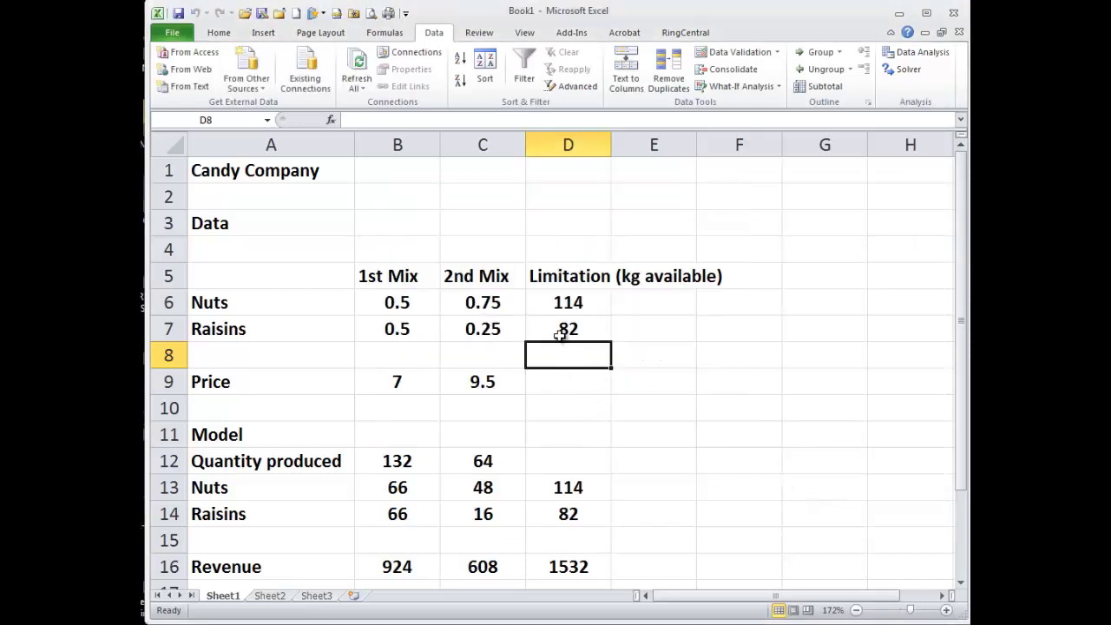